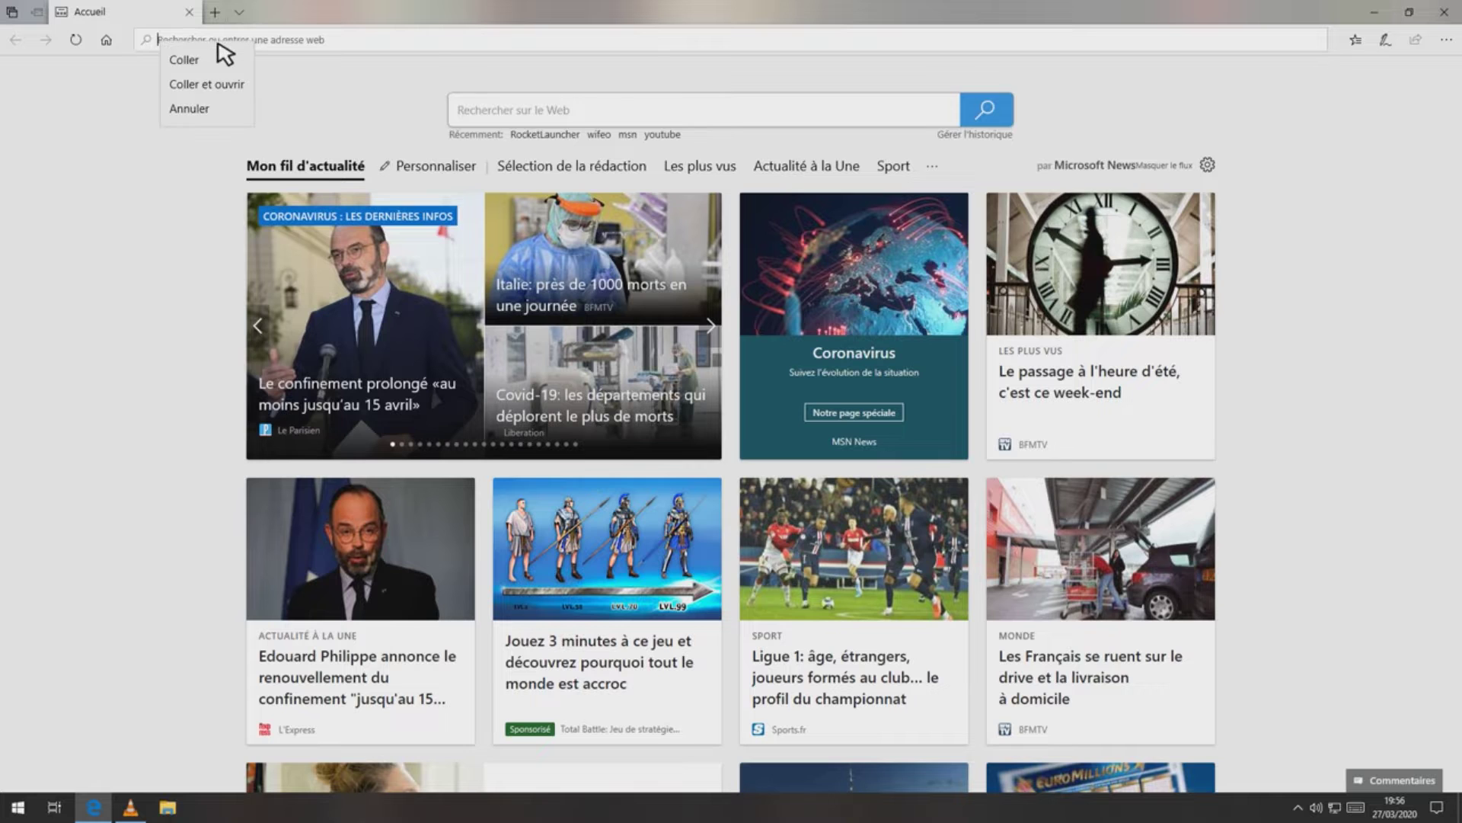
# - Open the "Préparation d'Hyperspin et des outils de fonctions" page on bornearcadehyperspin.wifeo.com and look through its setup instructions
pyautogui.click(233, 61)
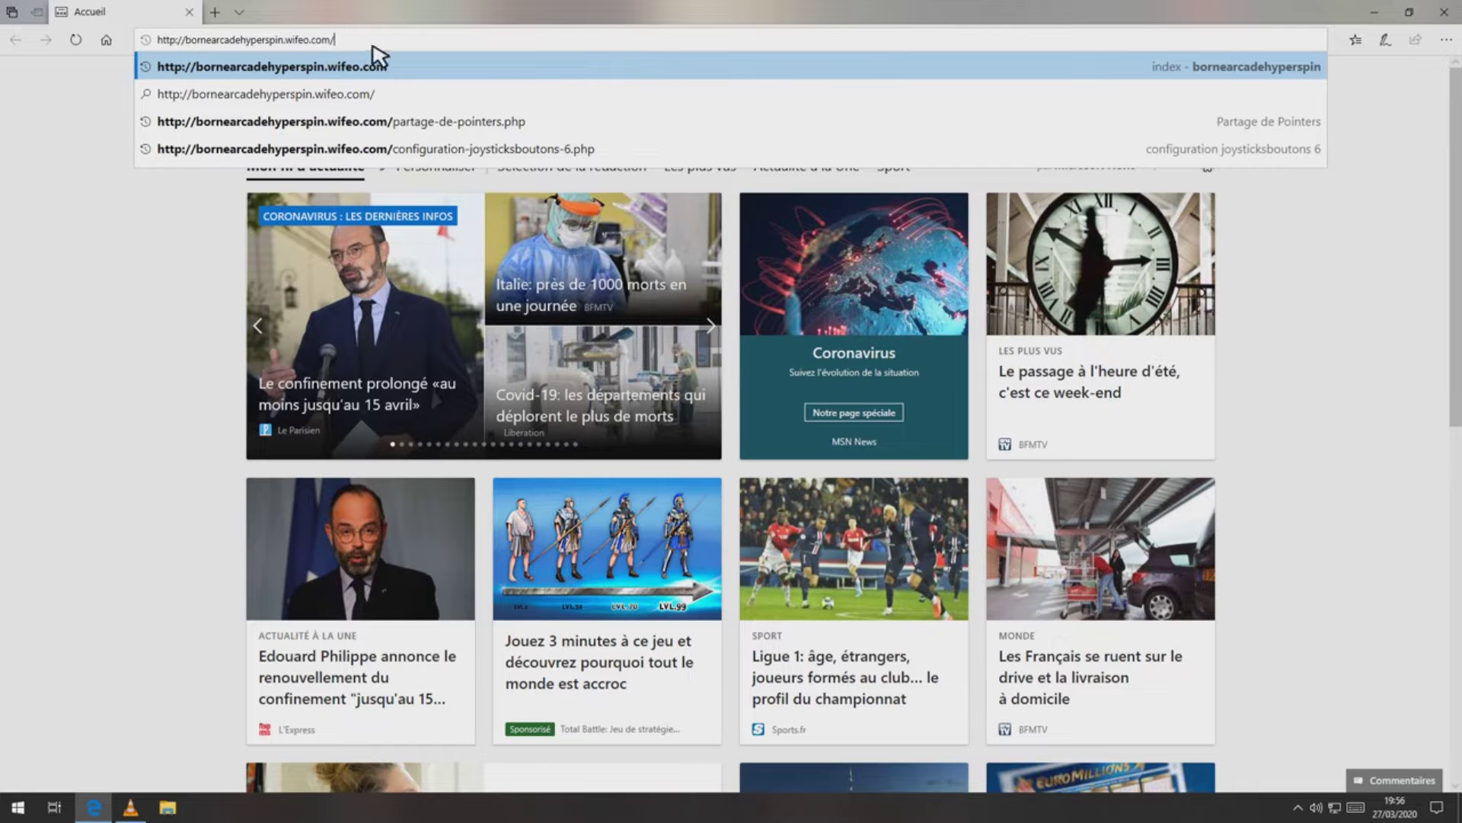
pyautogui.press('Return')
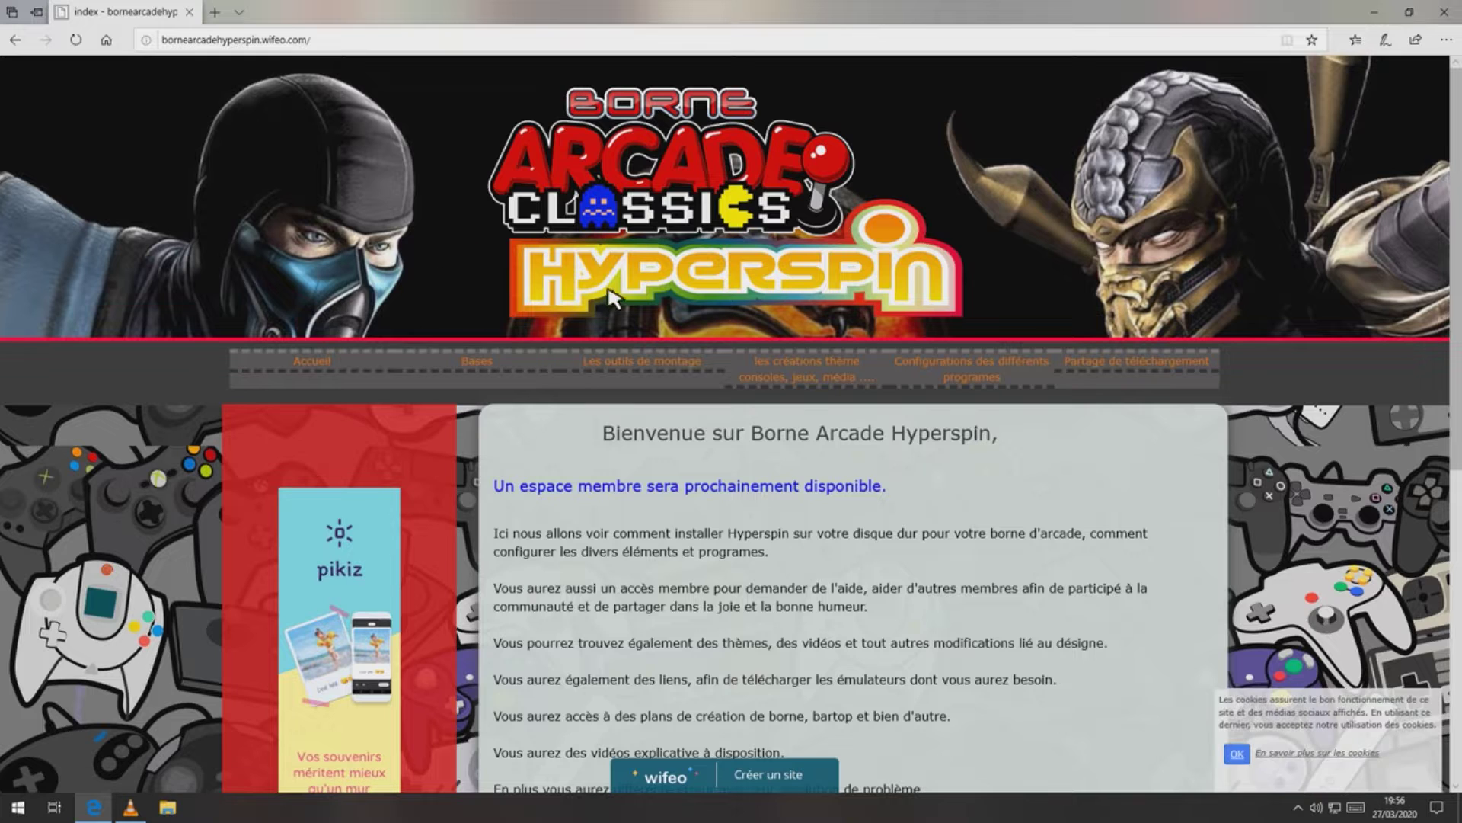
pyautogui.moveTo(484, 356)
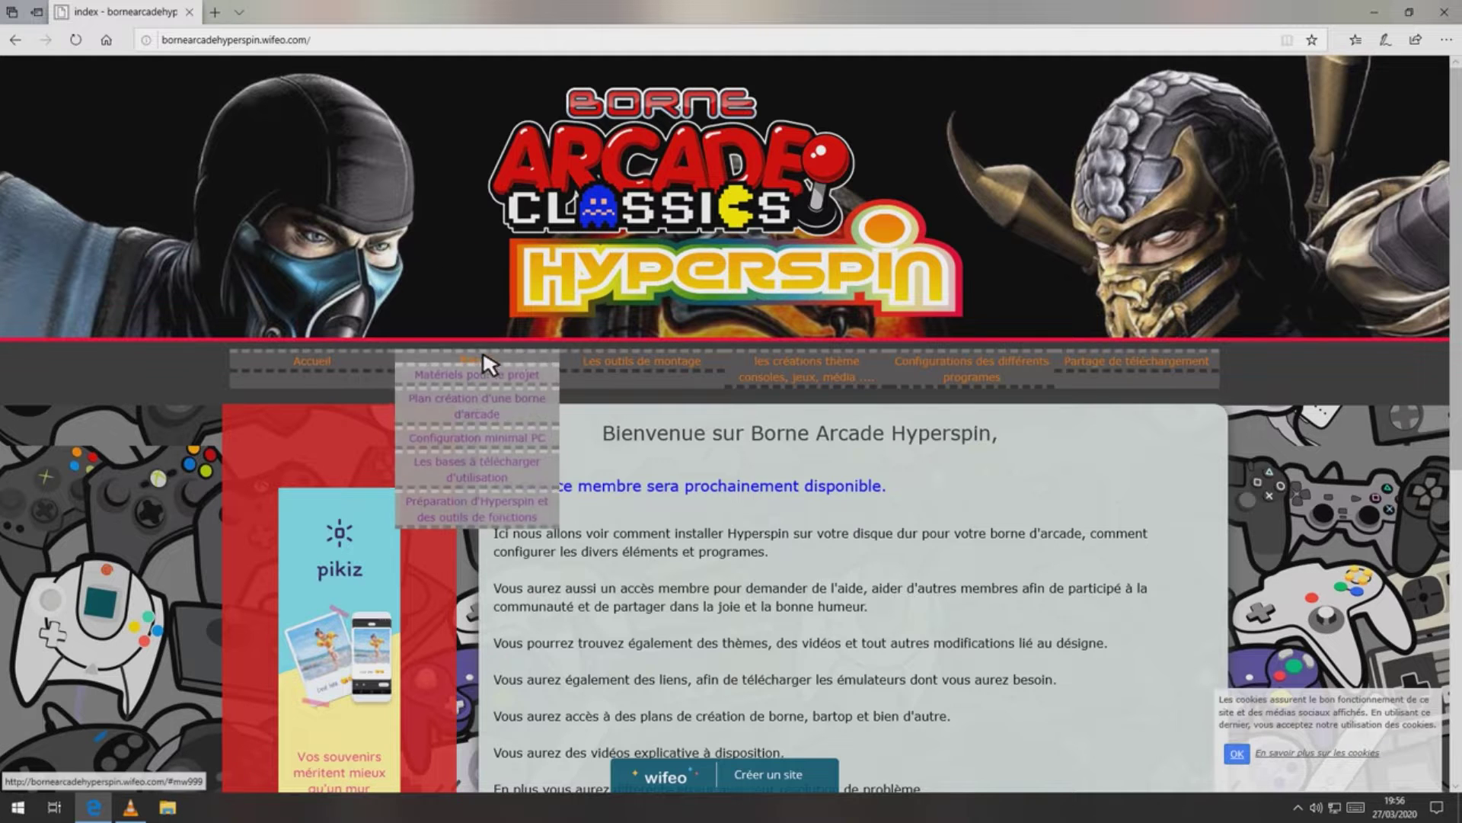
pyautogui.click(508, 518)
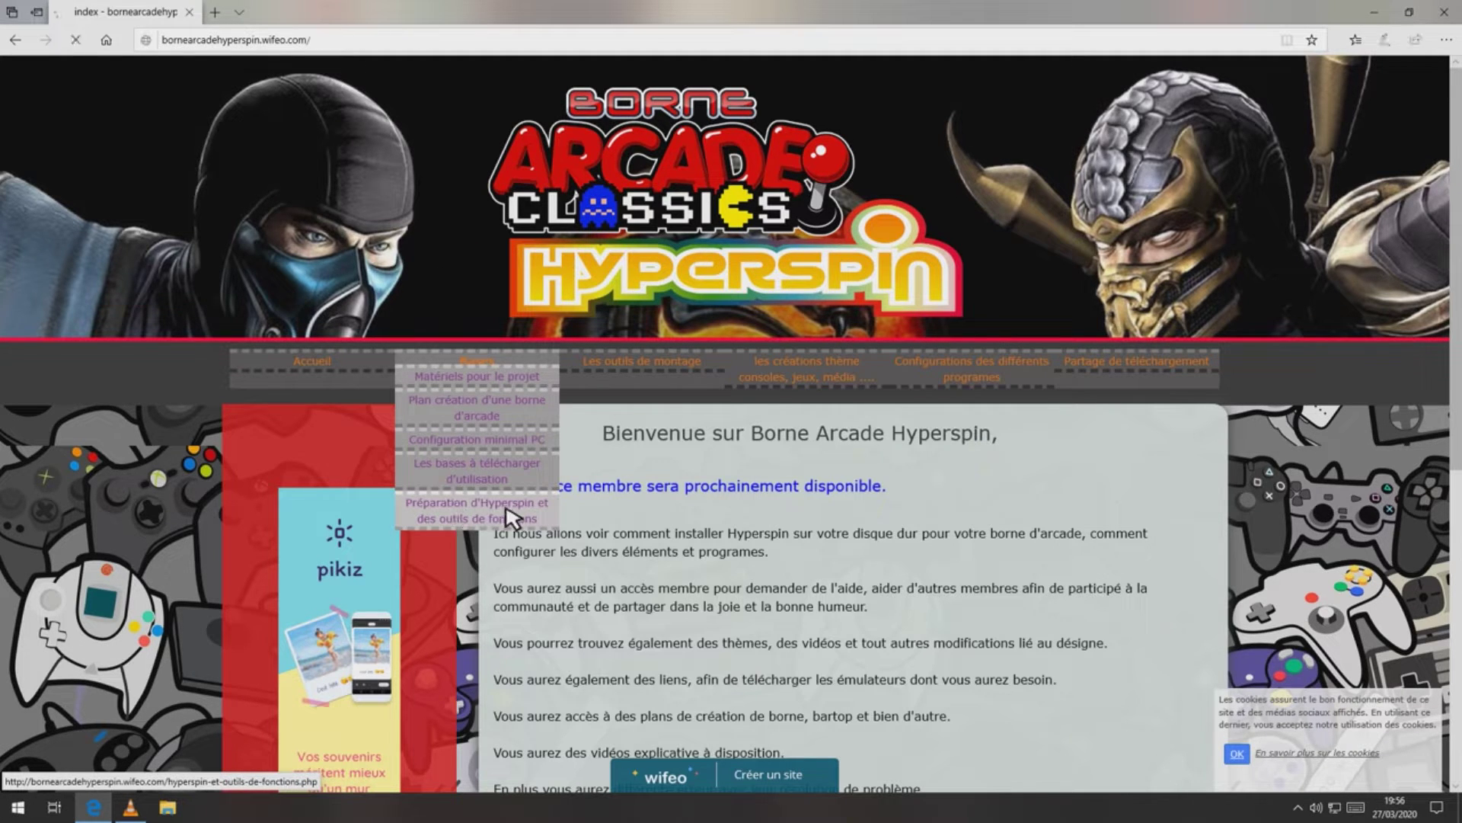
pyautogui.scroll(-6, 643, 460)
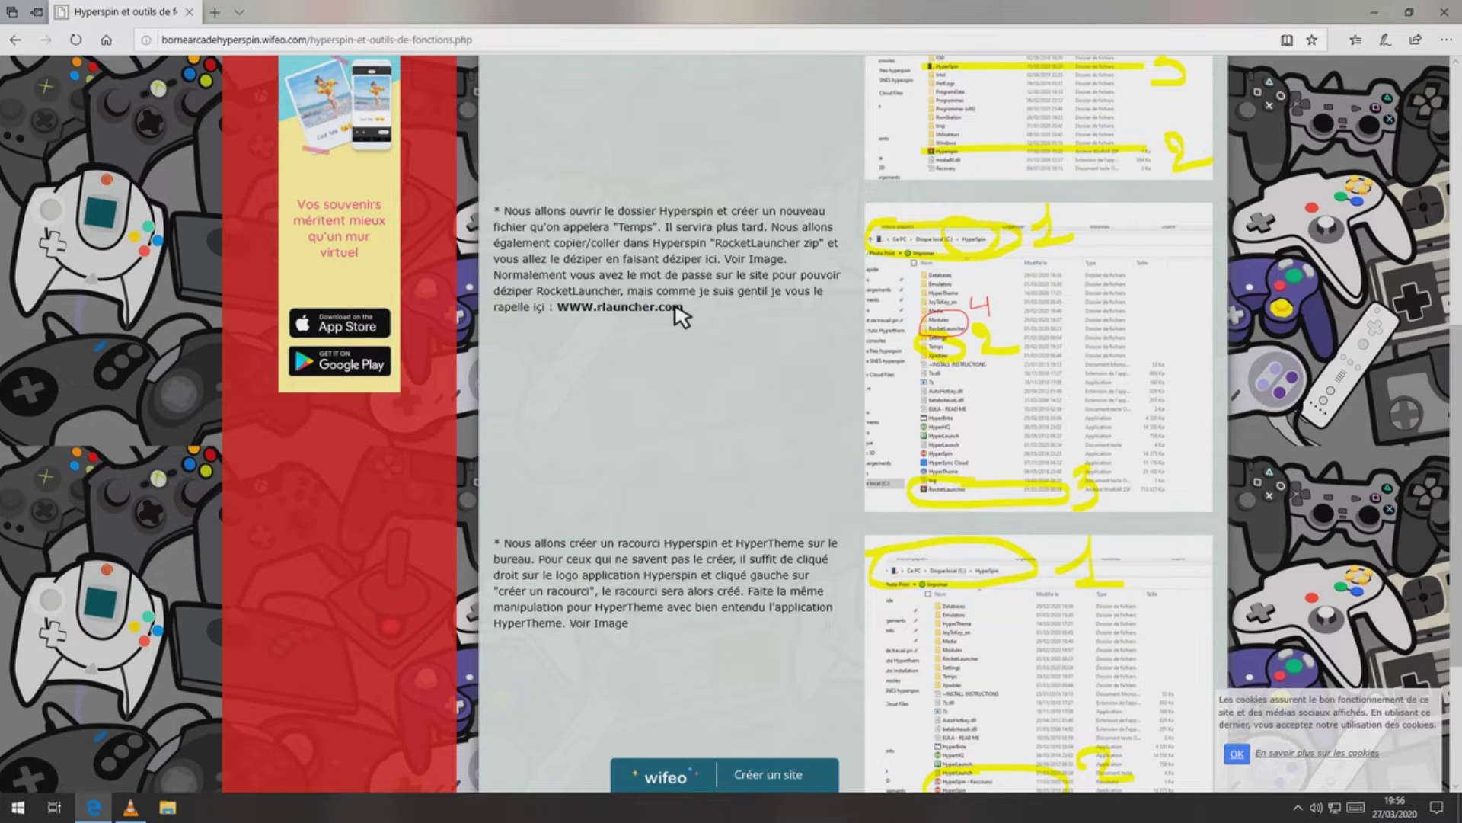
pyautogui.click(1380, 11)
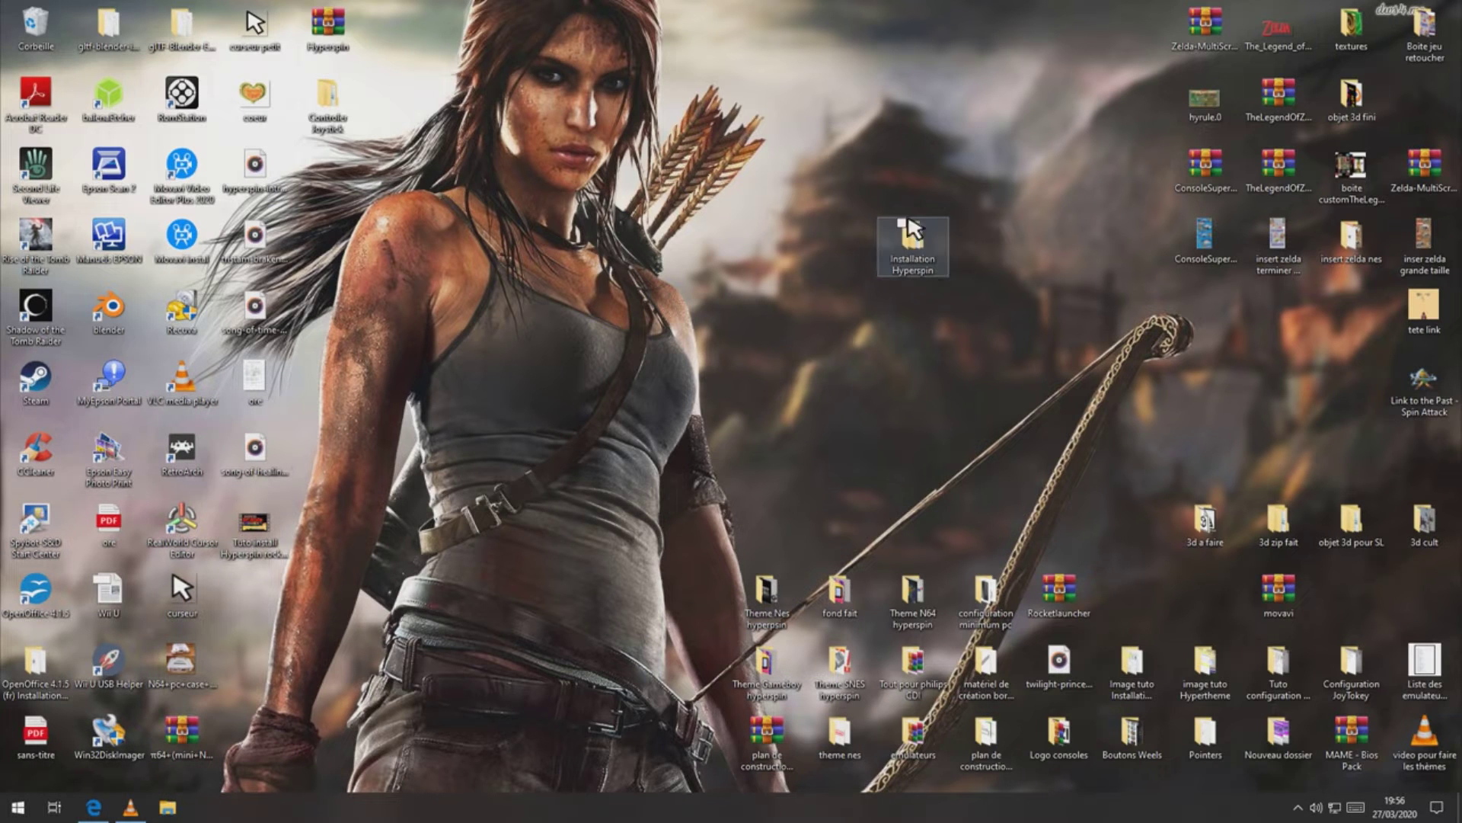
# - Open the Installation Hyperspin folder from the desktop and show Disque local (C:) in a second window beside it
pyautogui.doubleClick(928, 245)
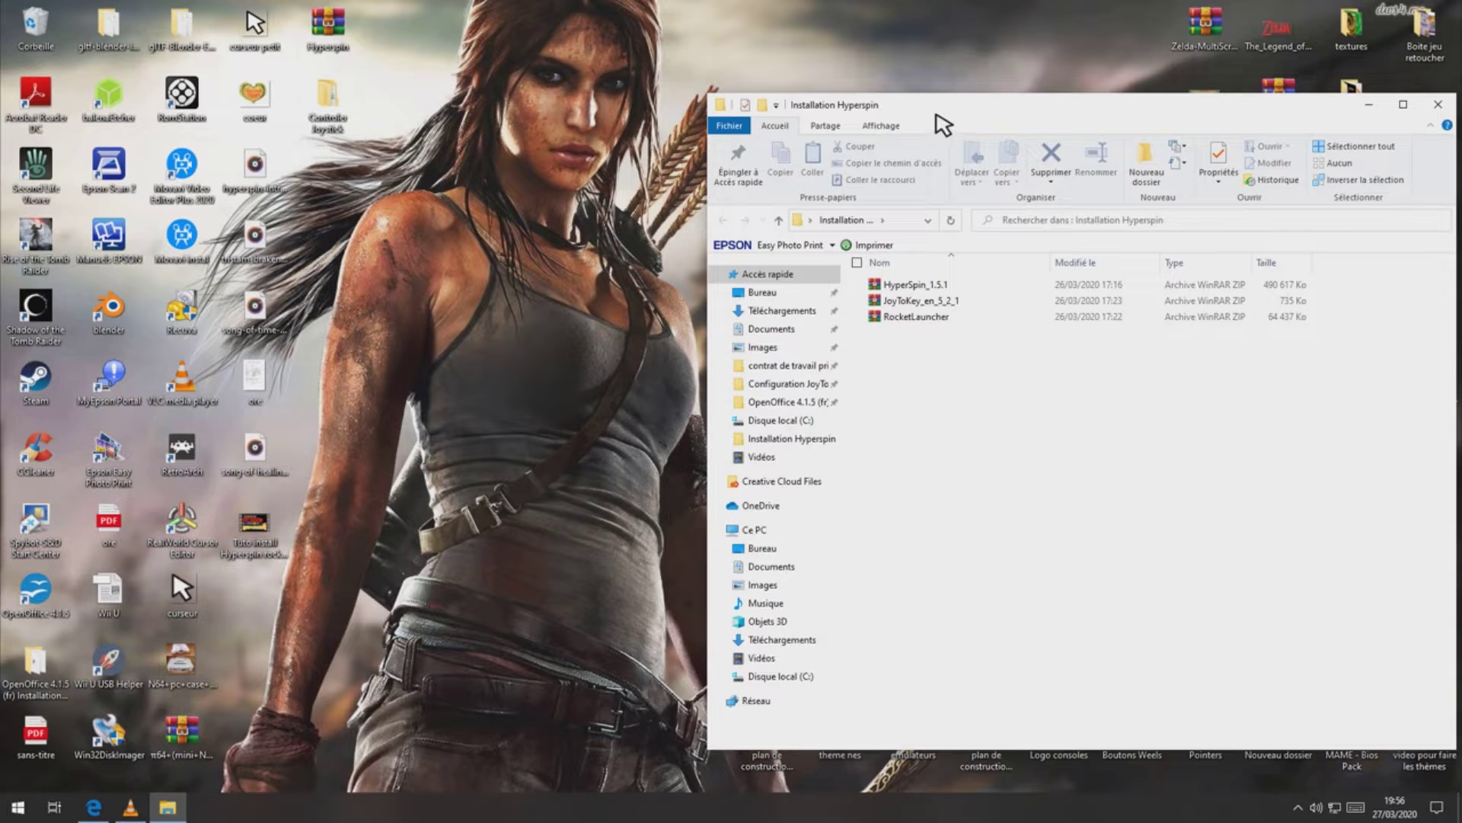
pyautogui.moveTo(943, 125); pyautogui.dragTo(1009, 114)
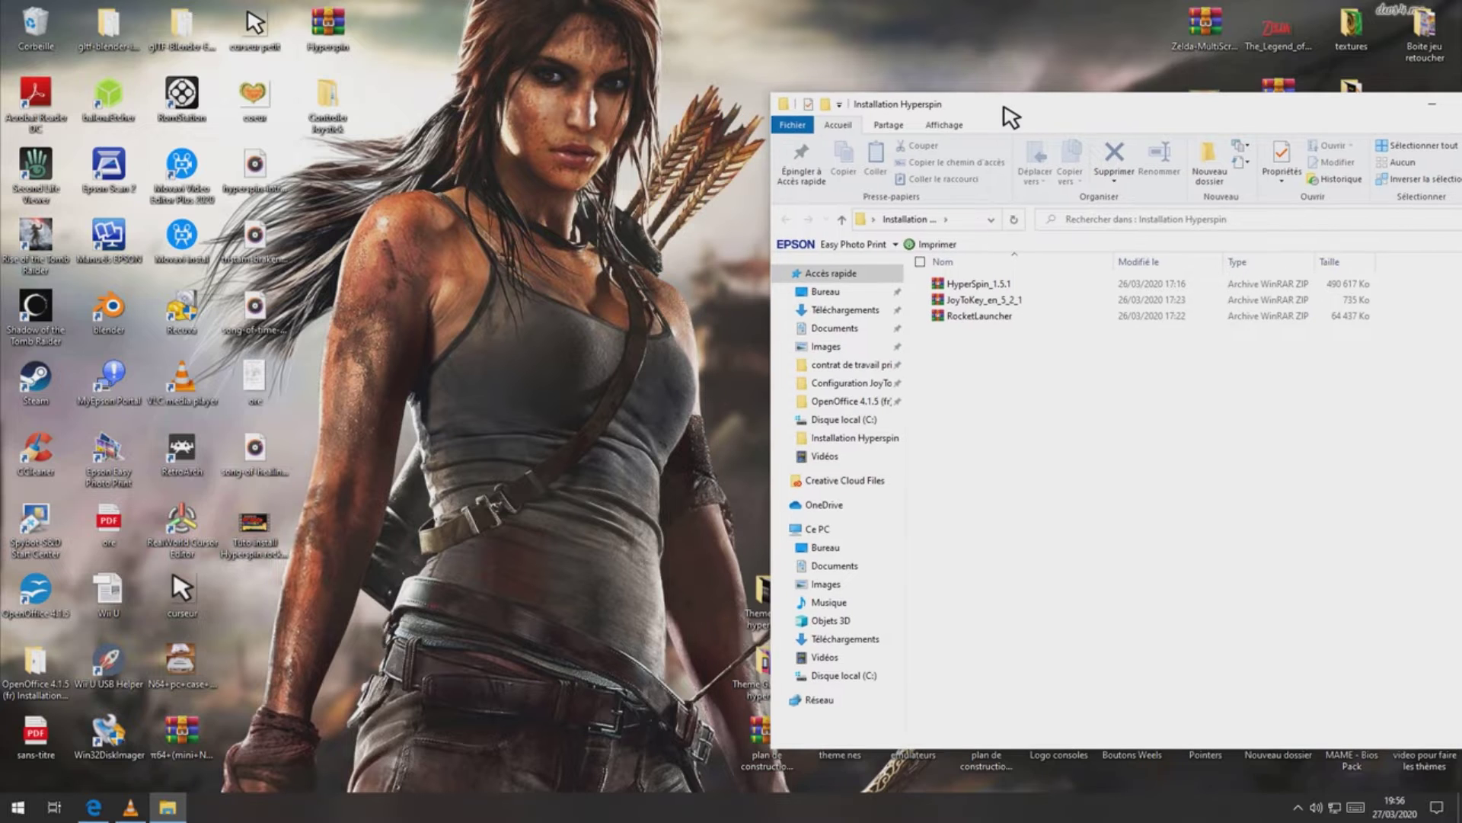
pyautogui.doubleClick(35, 664)
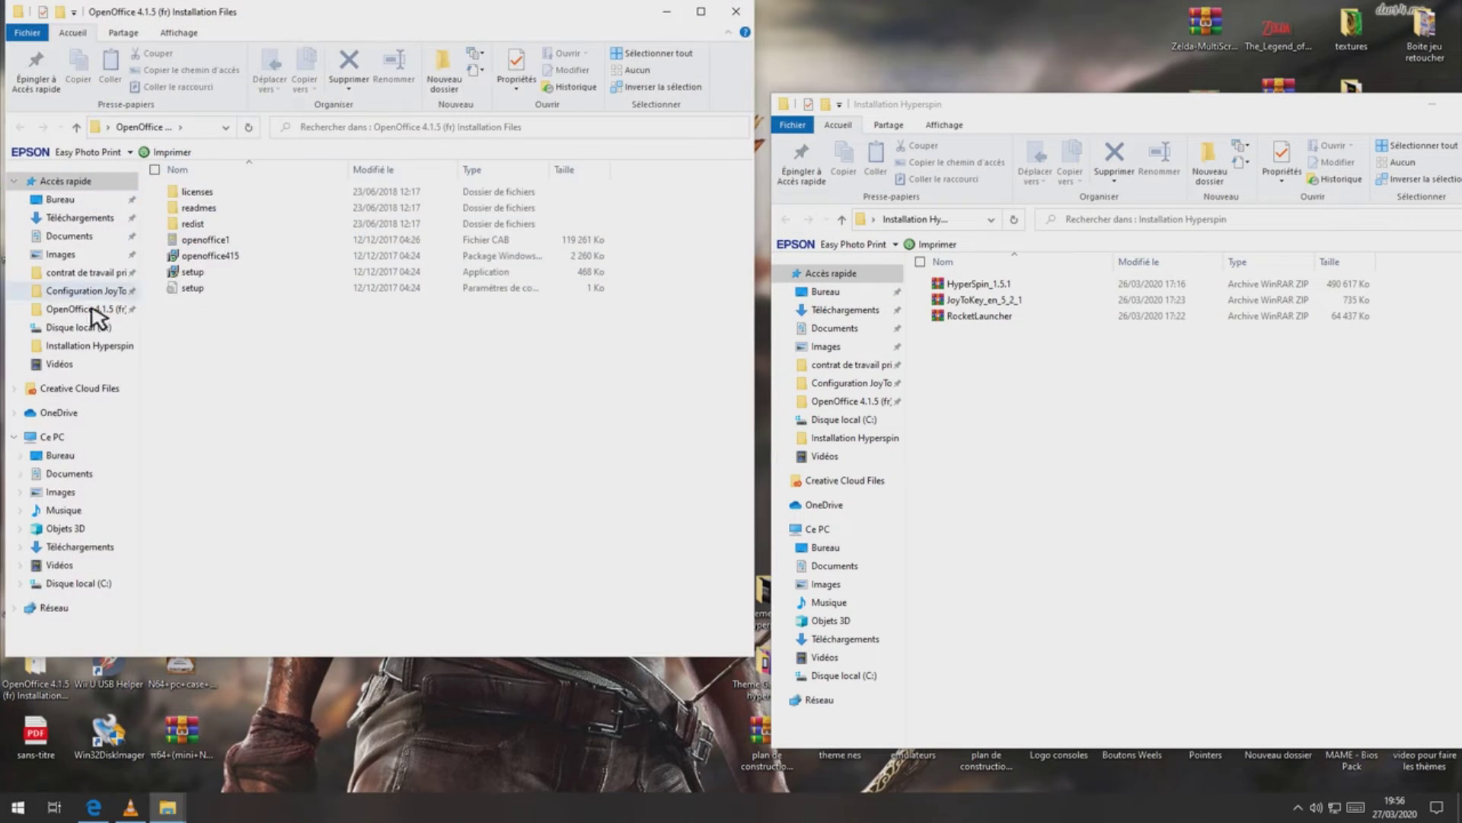
pyautogui.click(79, 583)
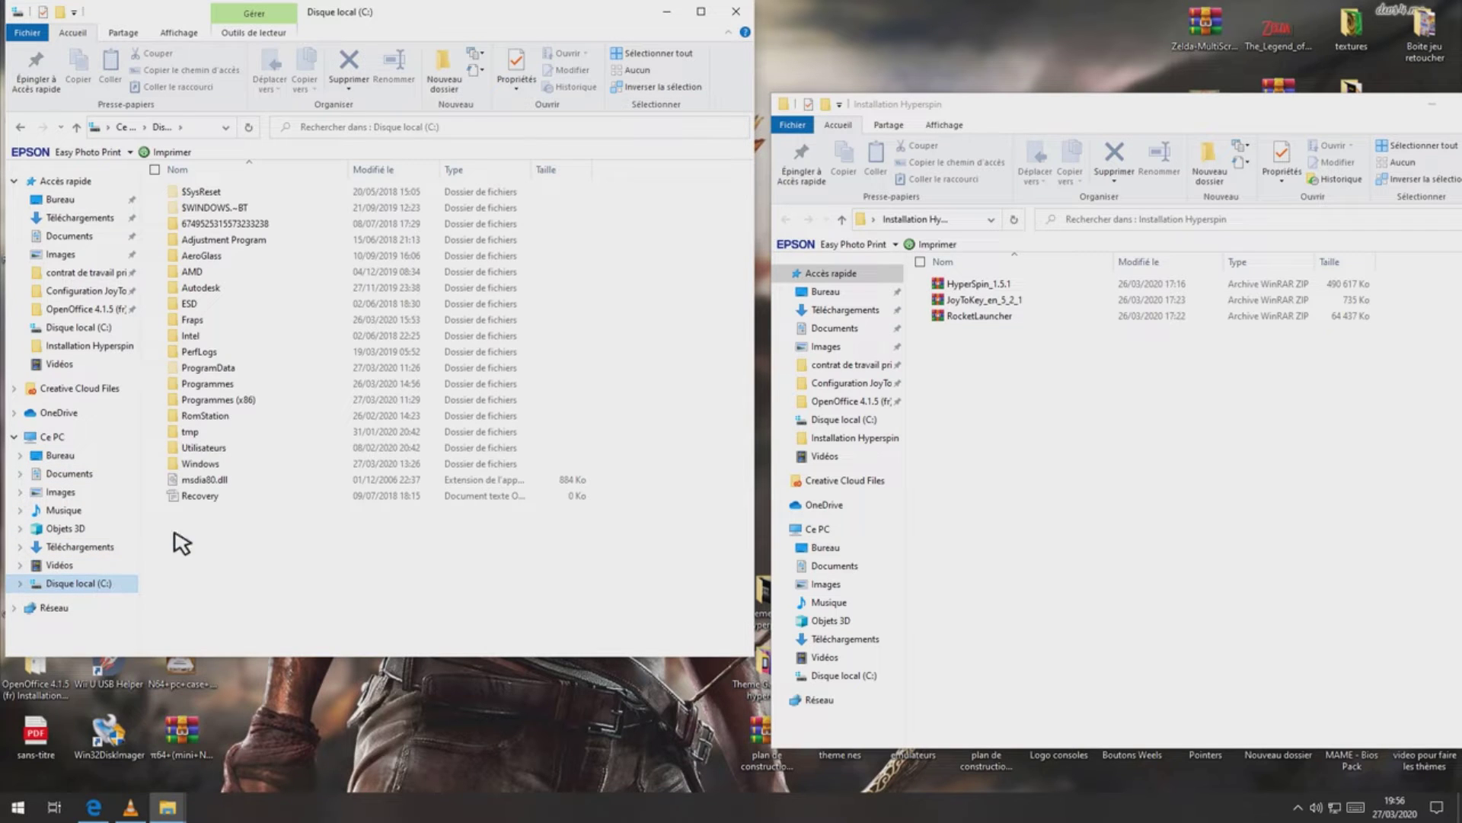
# - Create a new folder named Hyperspin at the root of Disque local (C:)
pyautogui.rightClick(214, 527)
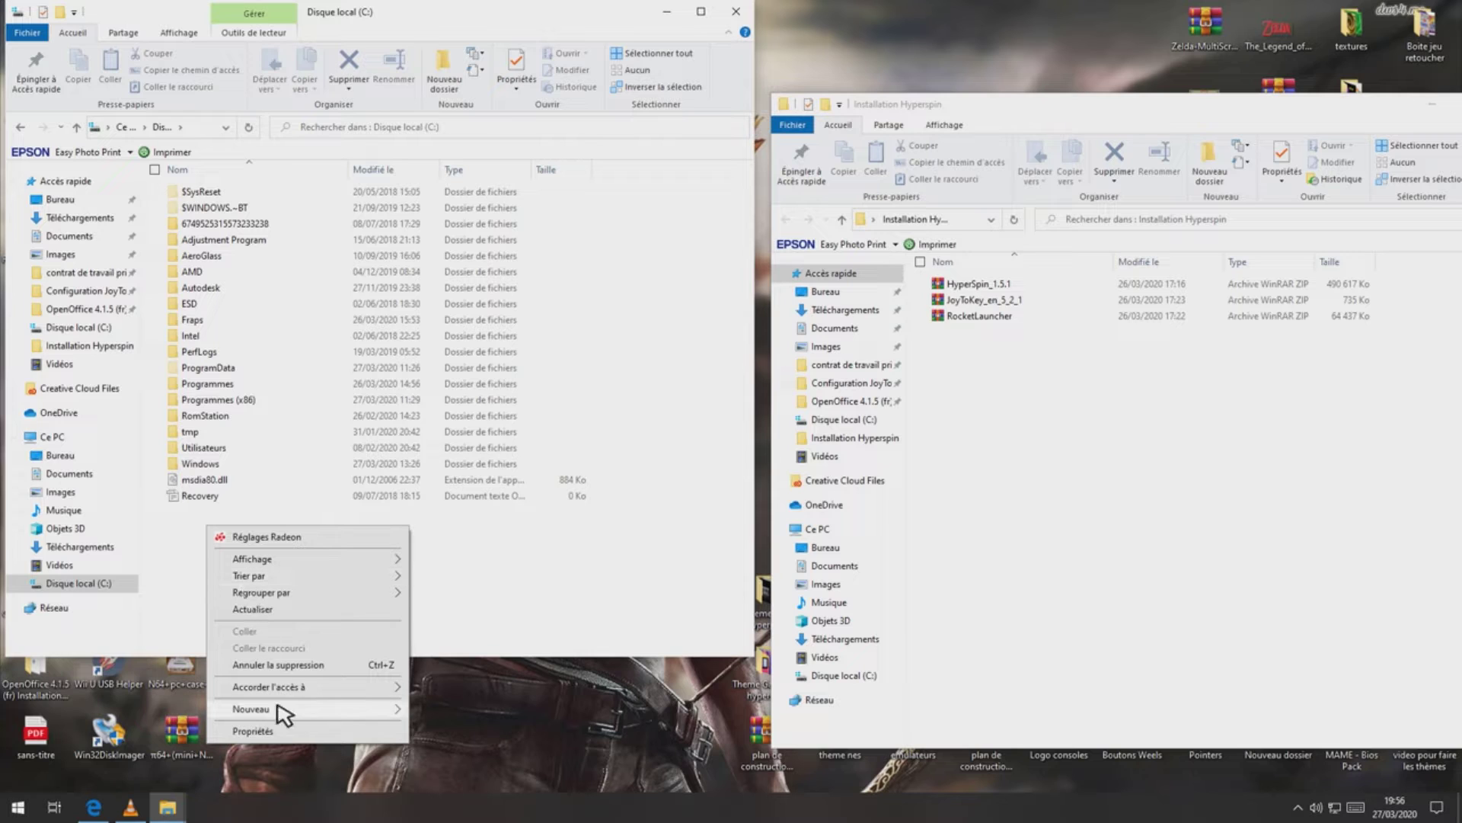
pyautogui.moveTo(283, 714)
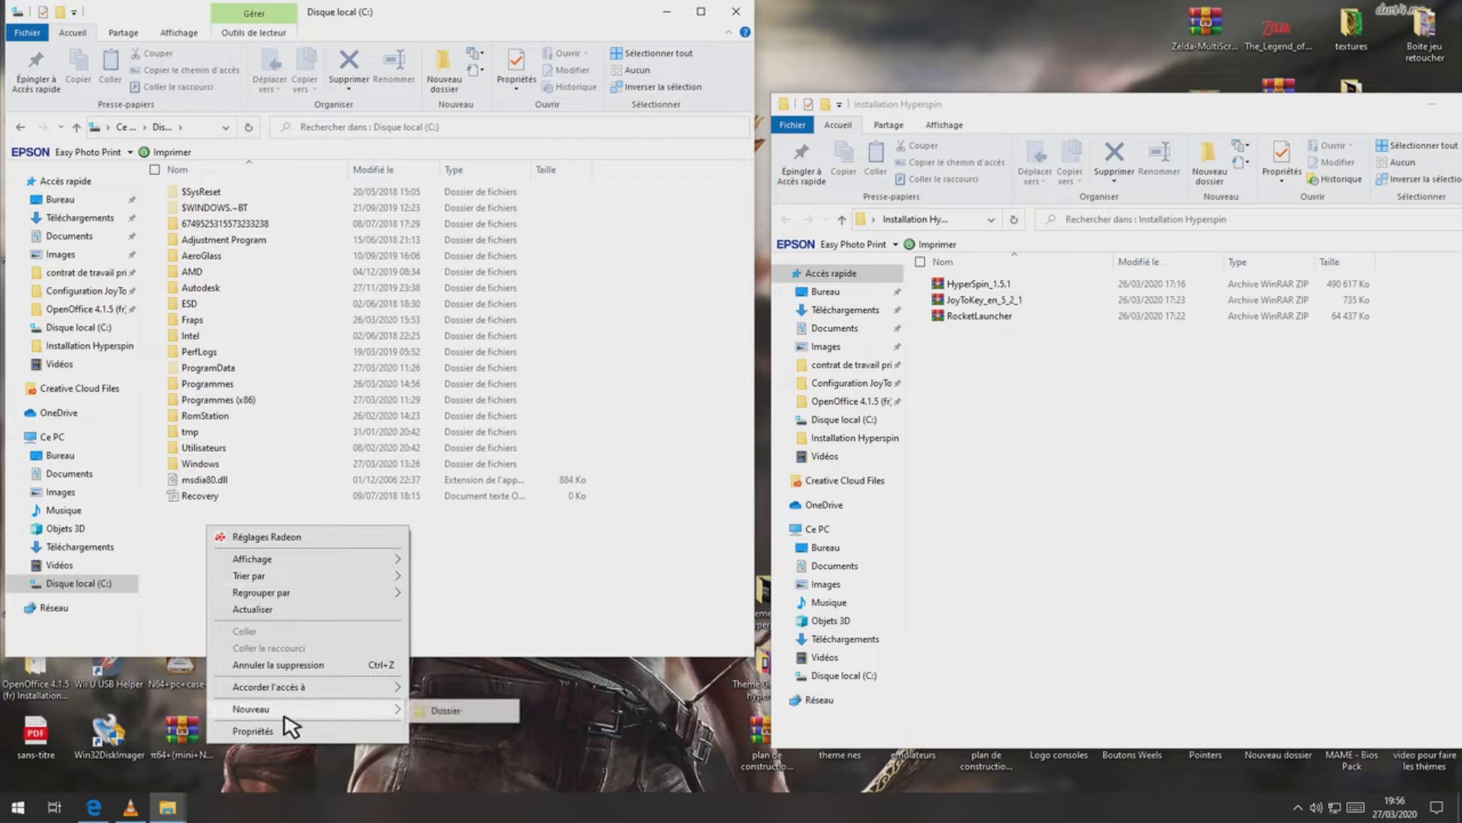
pyautogui.click(481, 716)
pyautogui.write('Hyperspin')
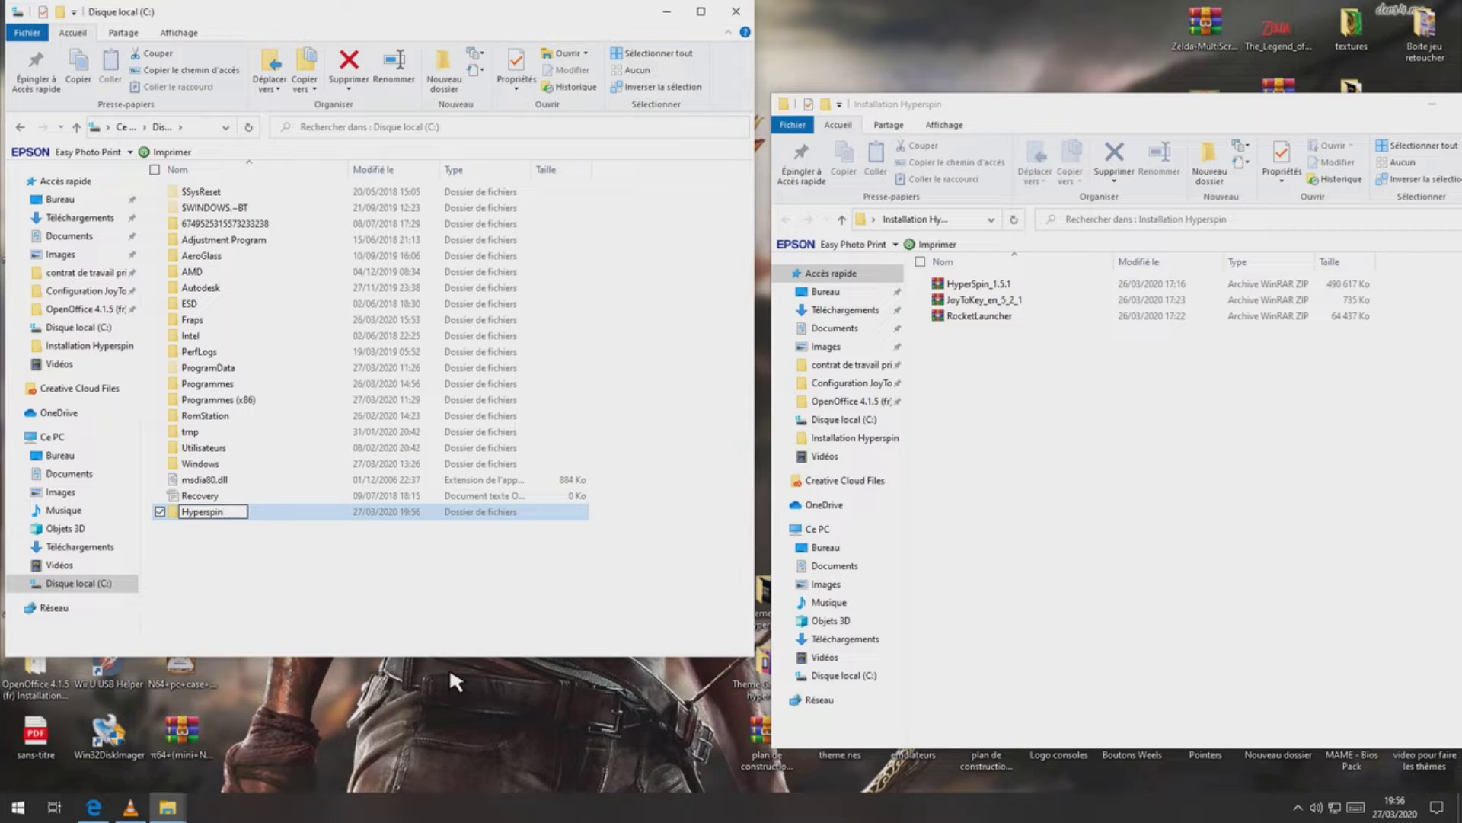
# - Customize the Hyperspin folder with the dark tower-shaped icon from SHELL32.dll and apply the change
pyautogui.rightClick(172, 518)
pyautogui.click(228, 501)
pyautogui.click(410, 454)
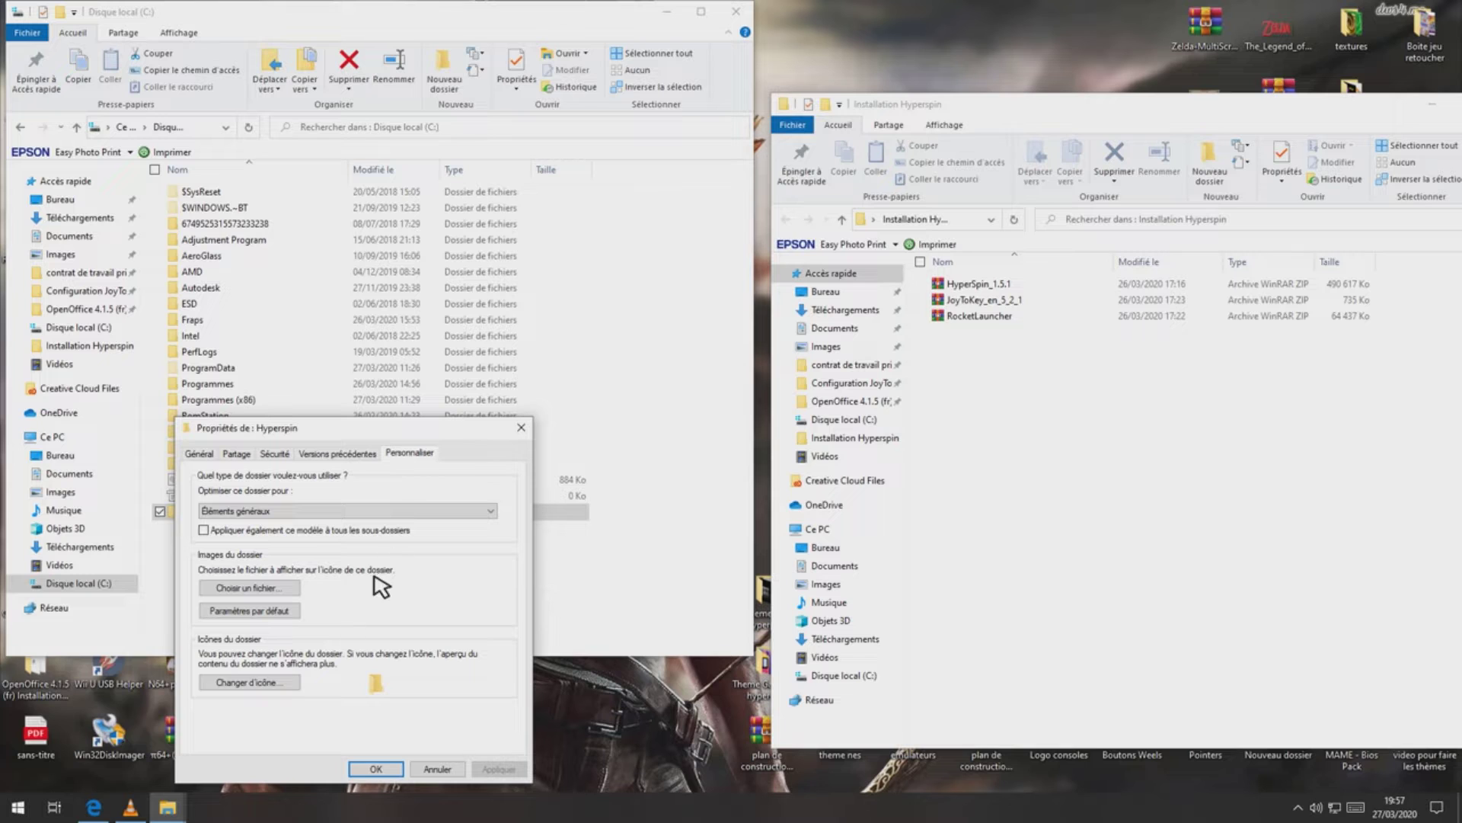
pyautogui.click(279, 683)
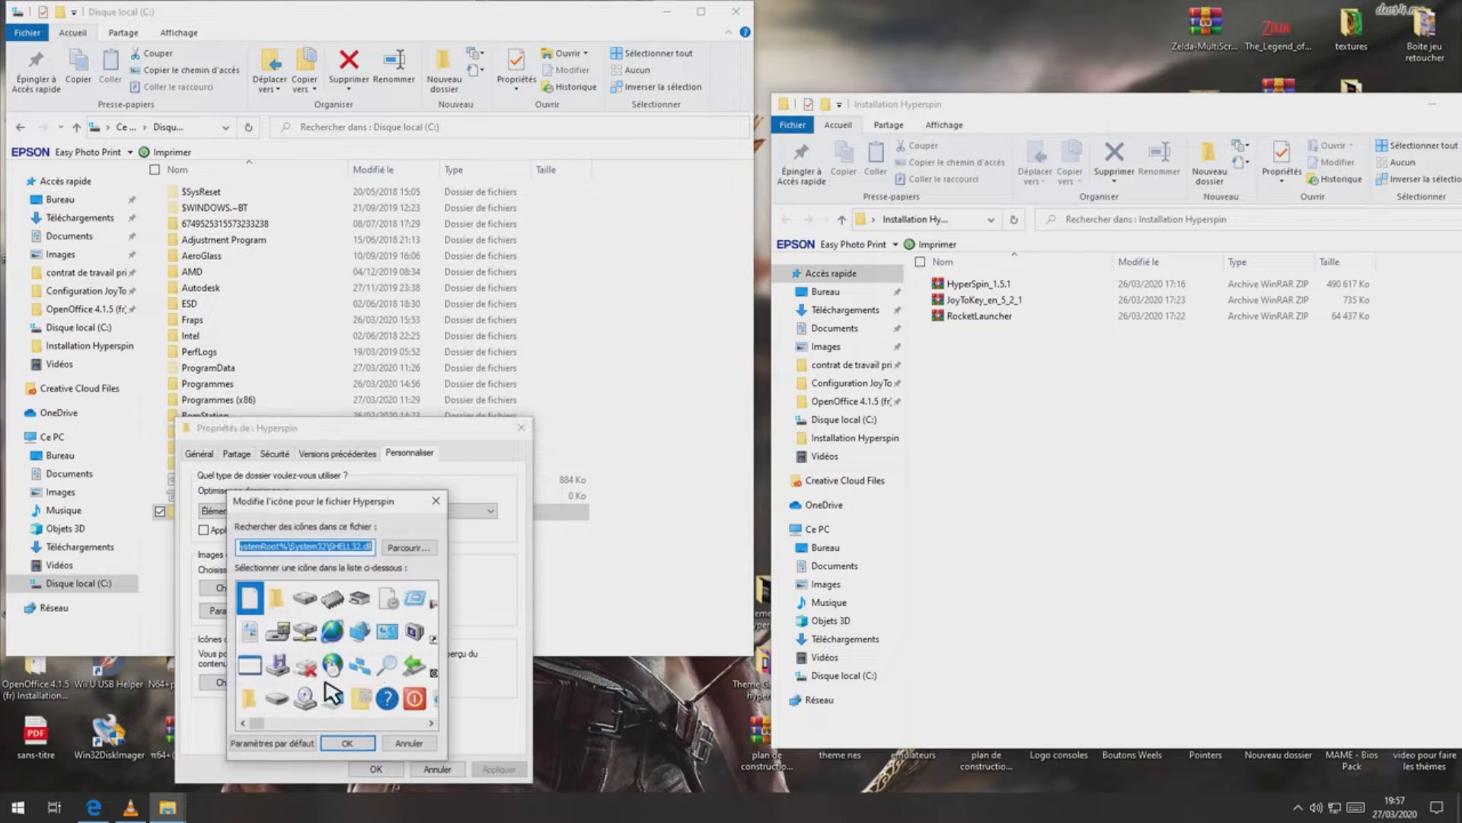
pyautogui.moveTo(259, 724); pyautogui.dragTo(369, 732)
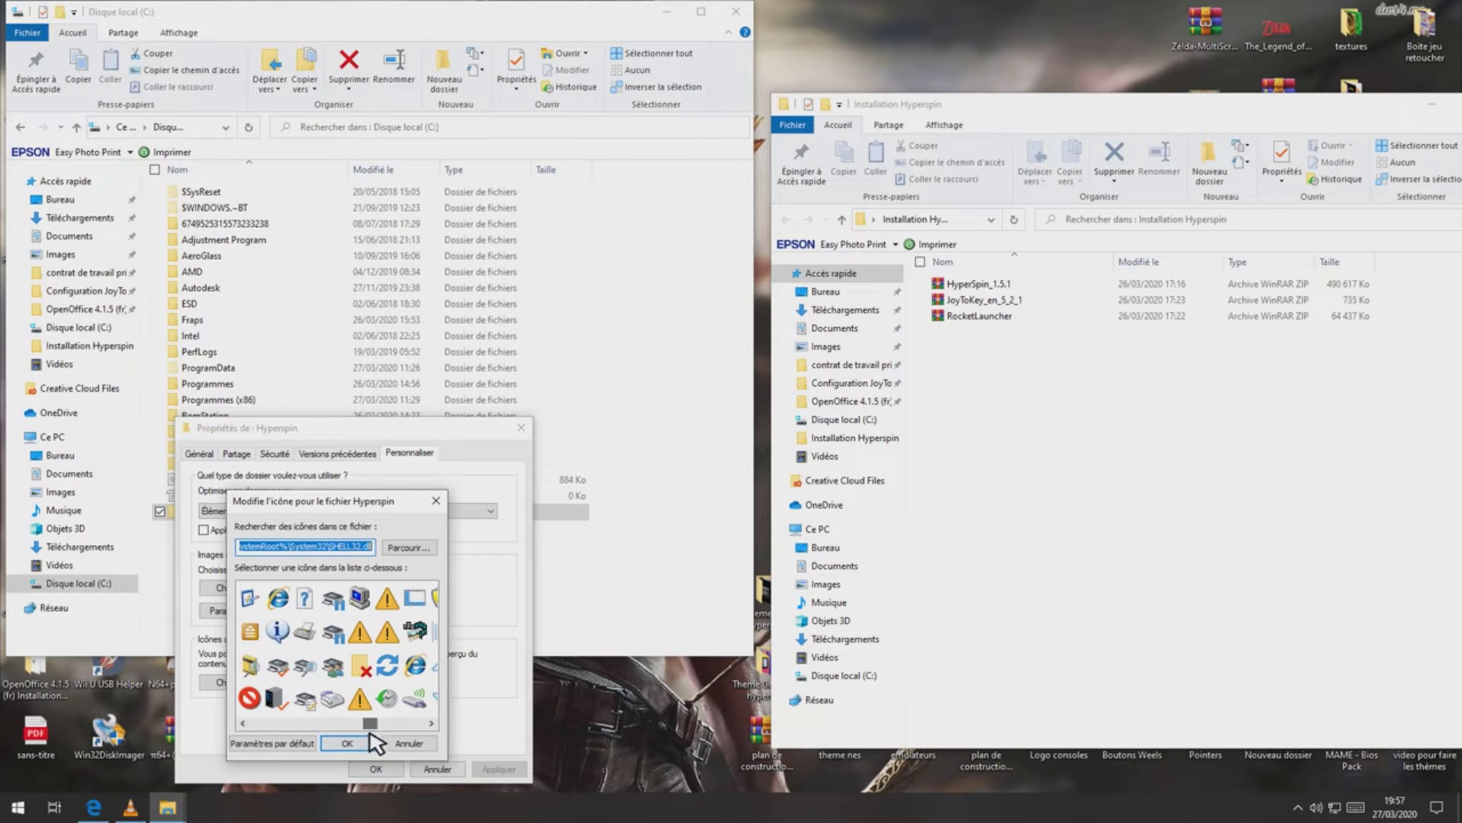
pyautogui.click(277, 696)
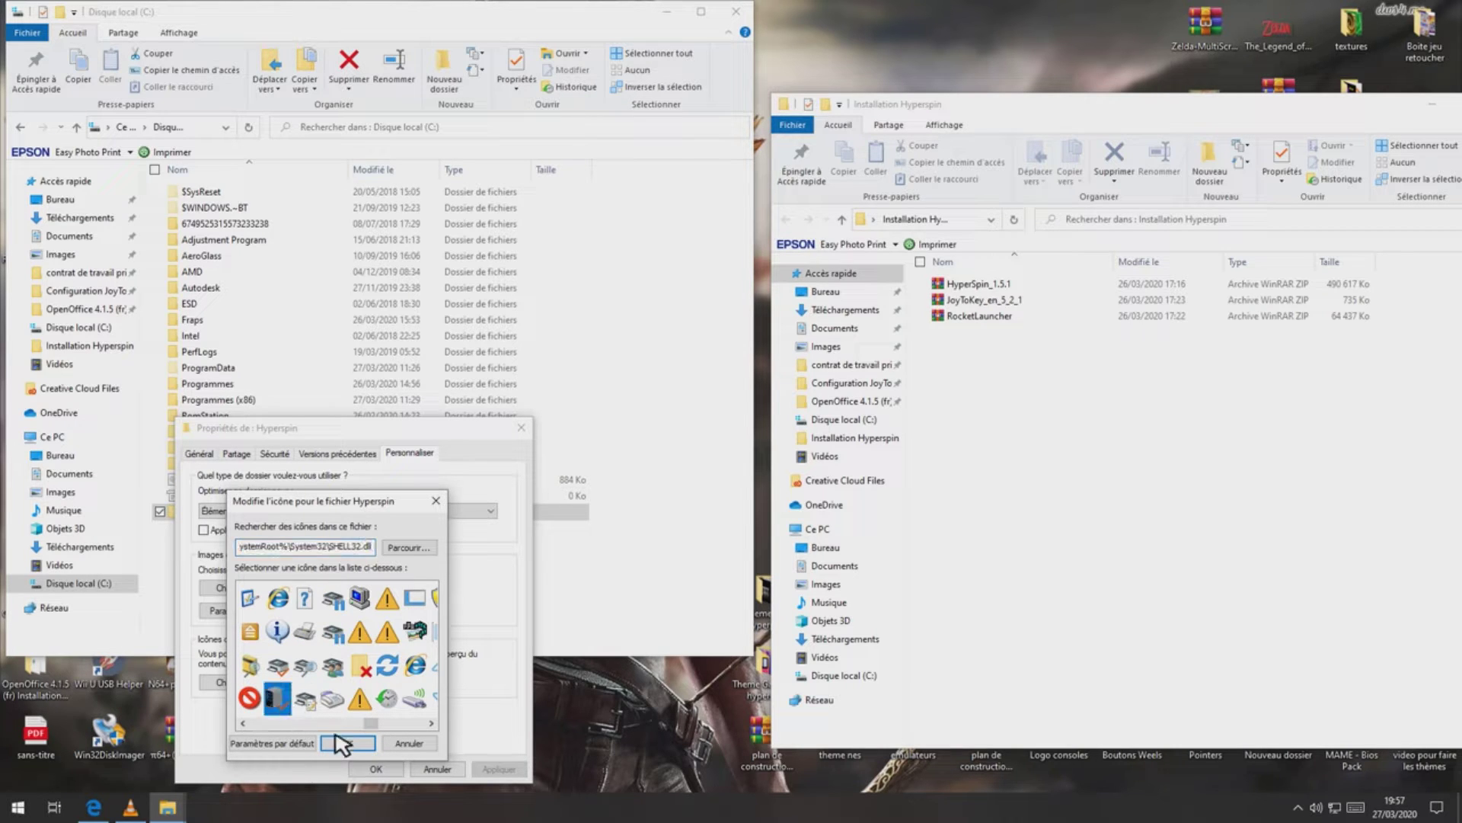
pyautogui.click(347, 743)
pyautogui.click(499, 769)
pyautogui.click(375, 769)
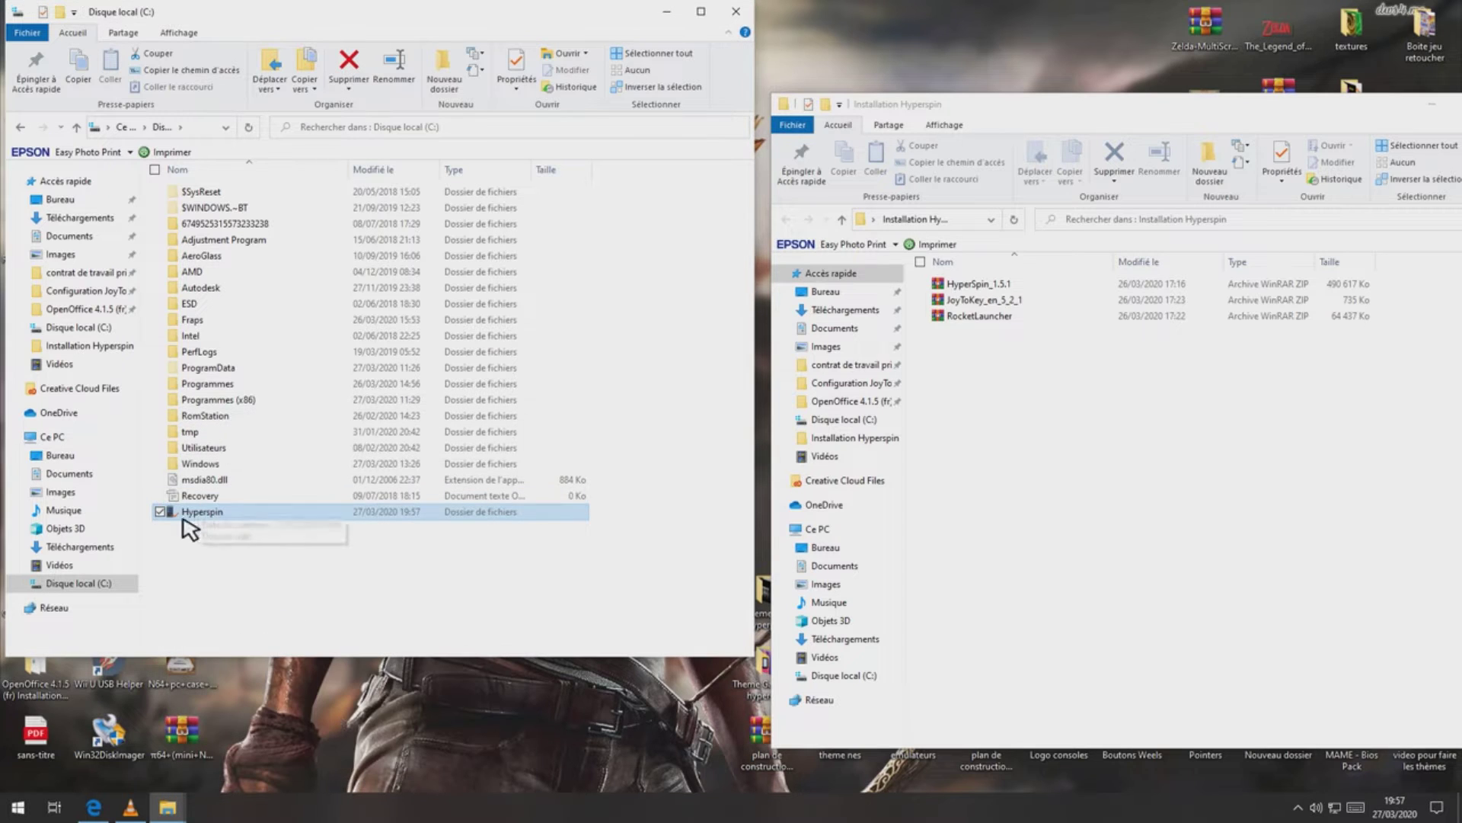
# - Extract the HyperSpin_1.5.1 archive directly inside the Hyperspin folder and return the archive to Installation Hyperspin
pyautogui.doubleClick(200, 512)
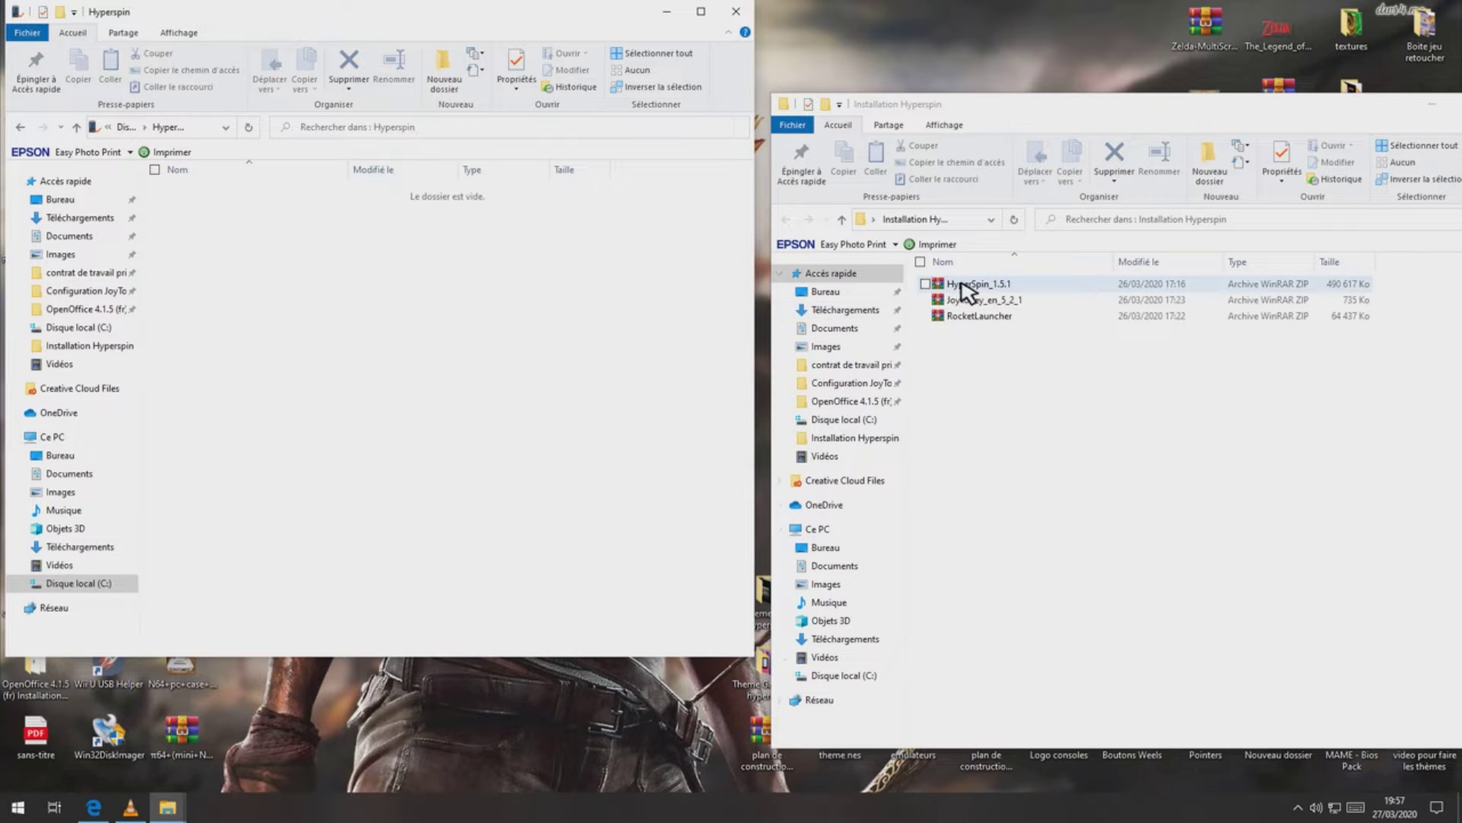
pyautogui.moveTo(972, 291); pyautogui.dragTo(562, 355)
pyautogui.rightClick(229, 200)
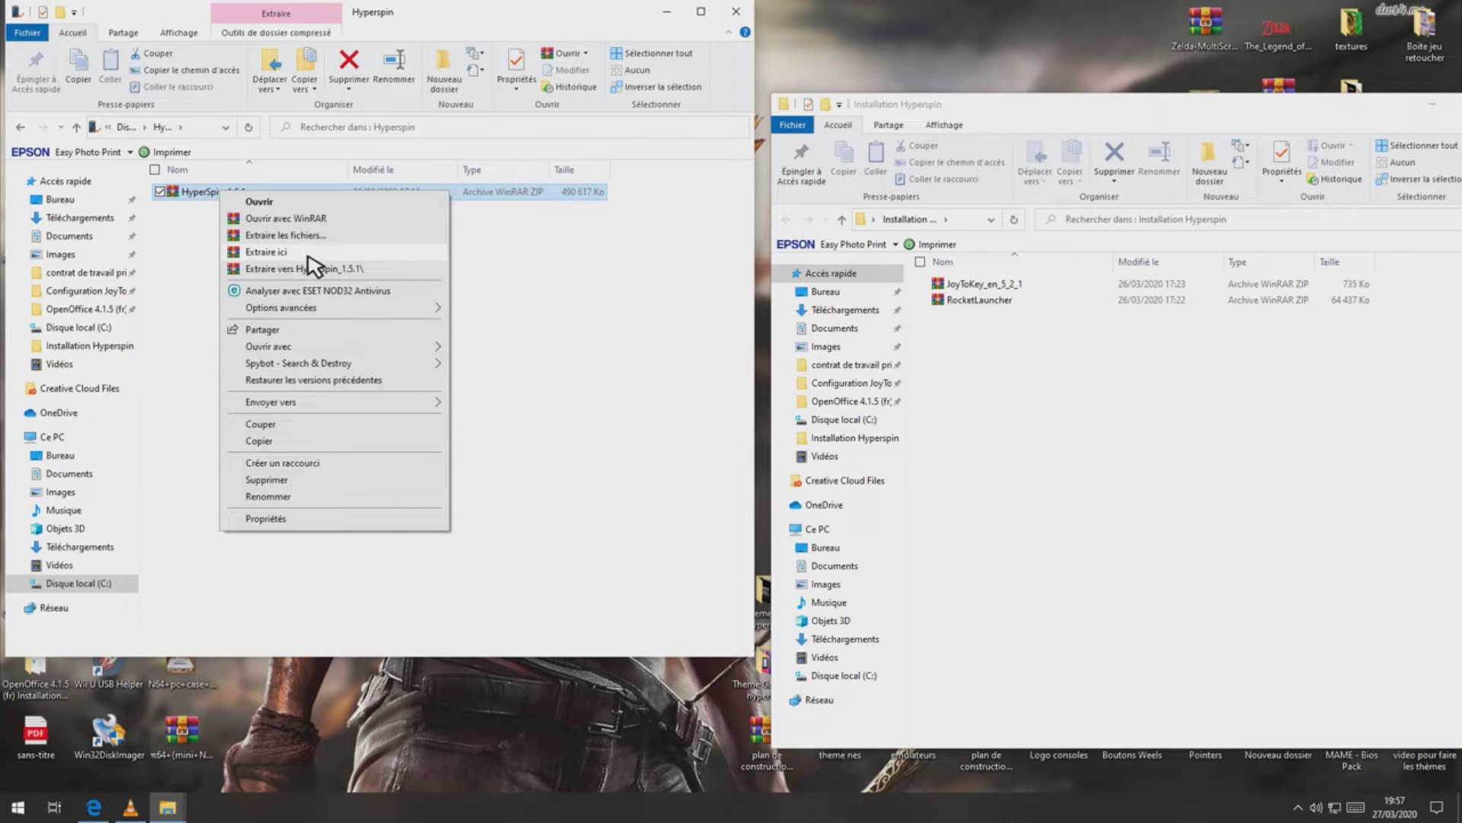
pyautogui.click(282, 253)
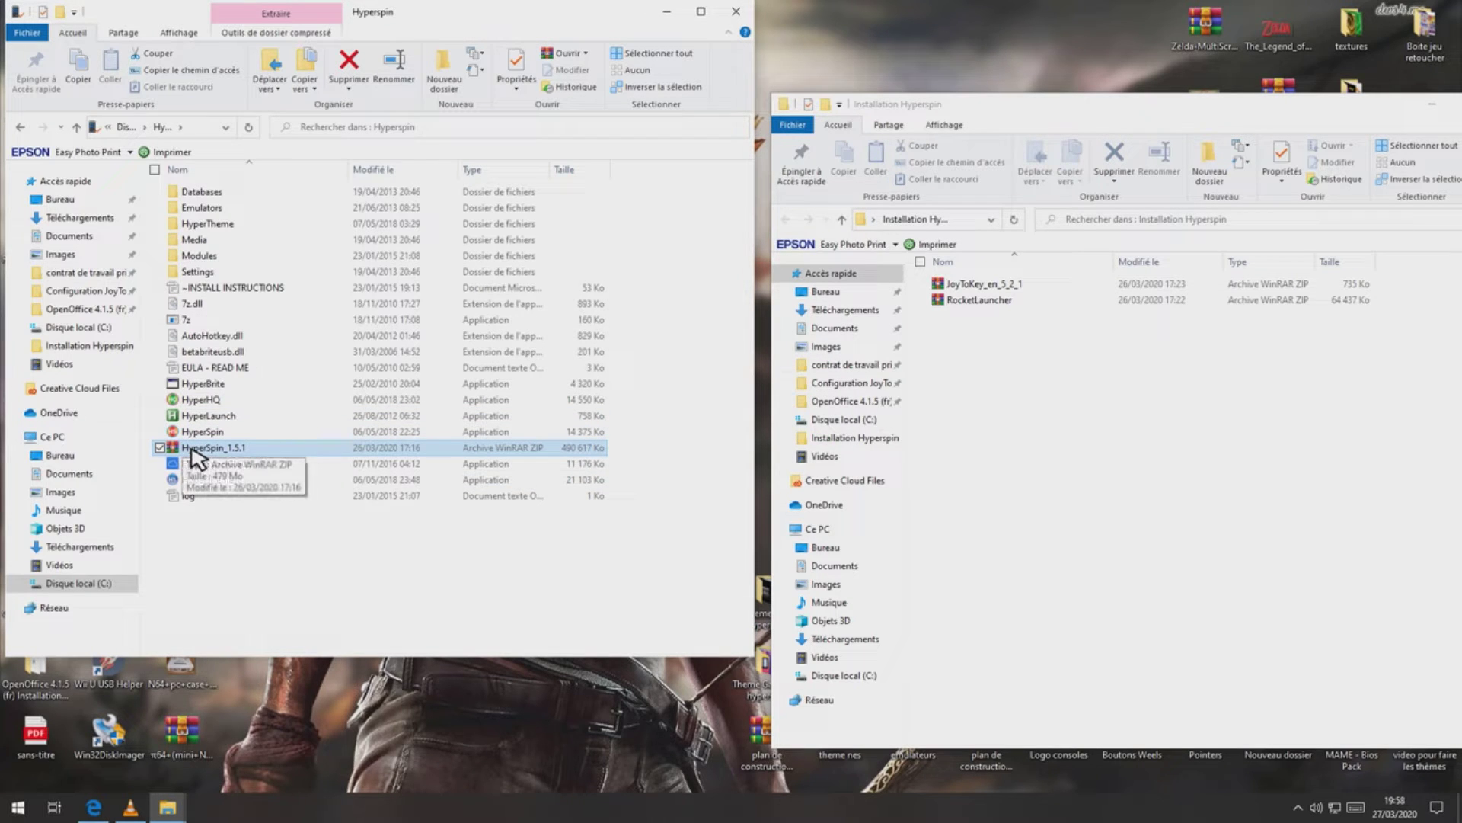
pyautogui.moveTo(214, 450); pyautogui.dragTo(921, 490)
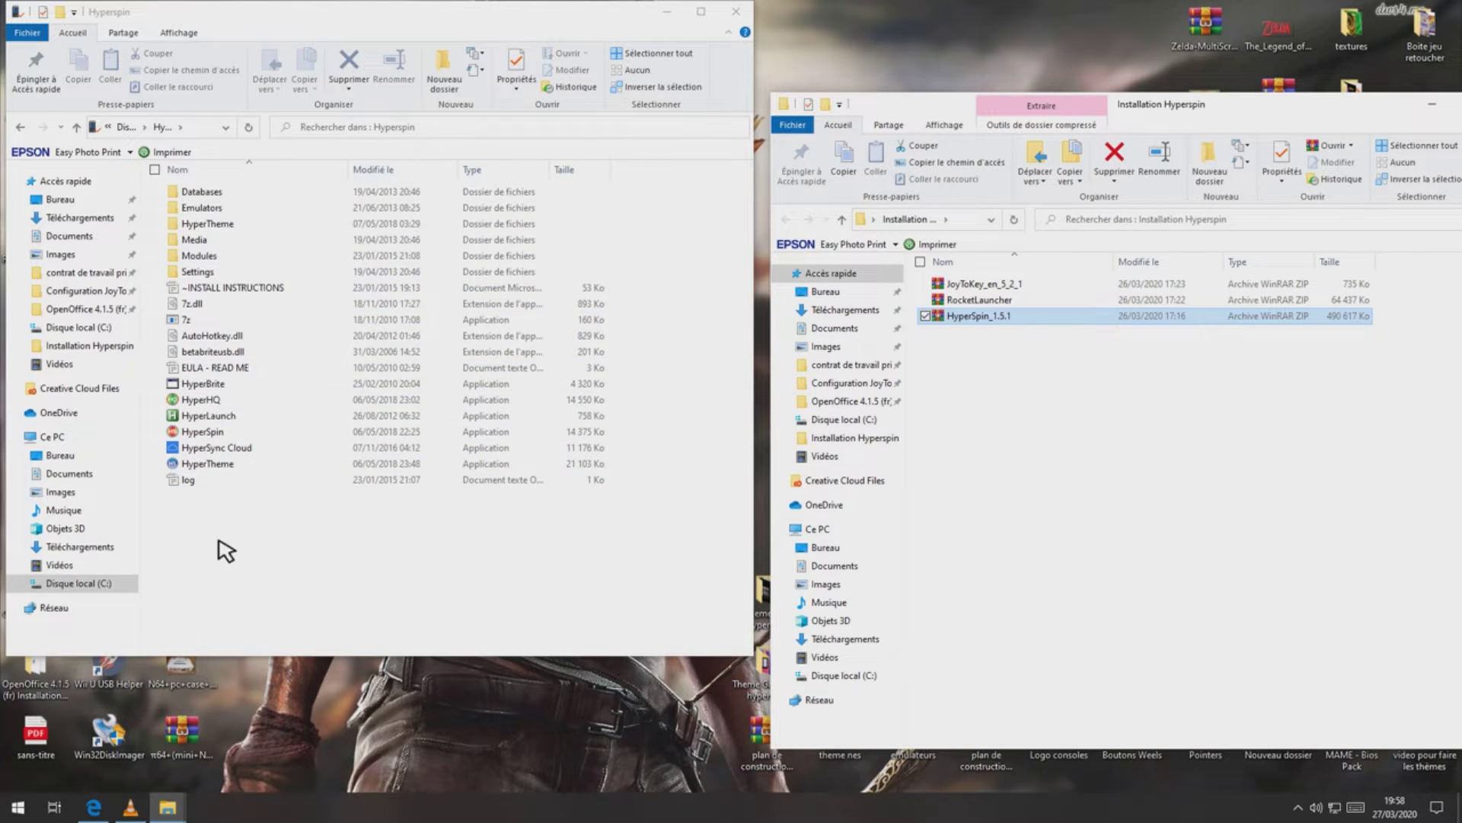
# - Create a folder named Temps inside the Hyperspin folder
pyautogui.rightClick(203, 509)
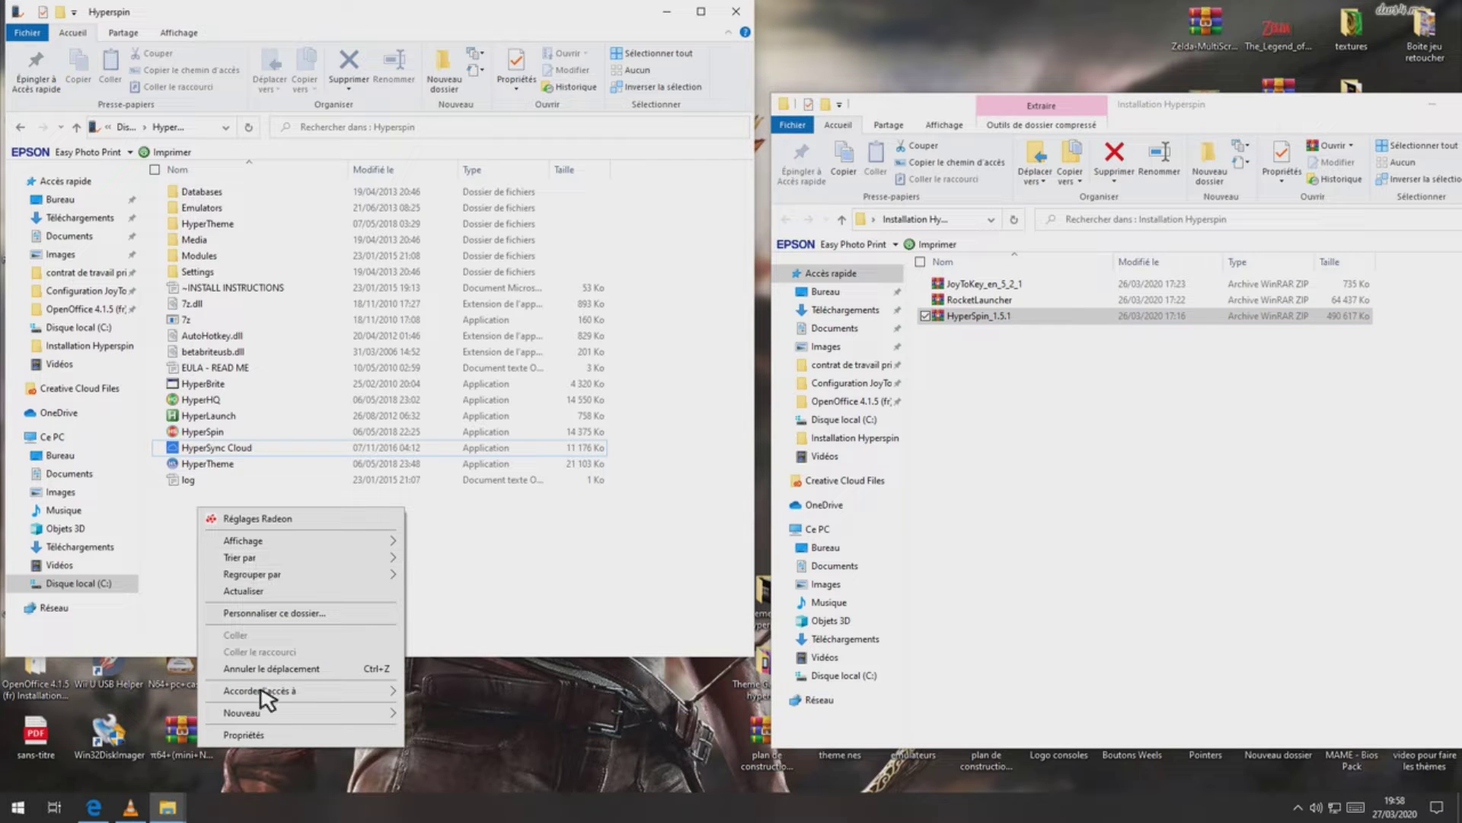
pyautogui.moveTo(286, 716)
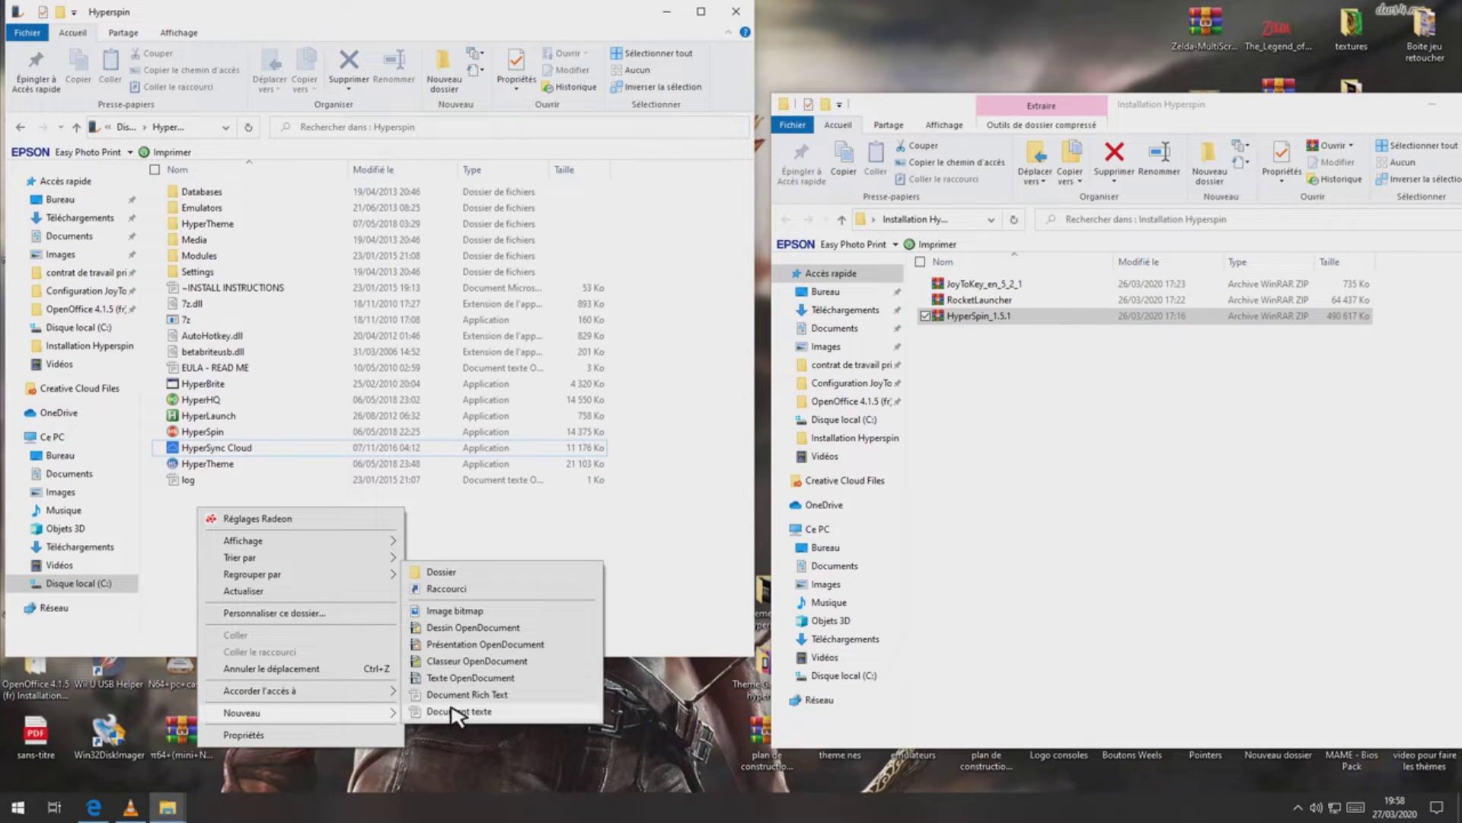
pyautogui.click(461, 572)
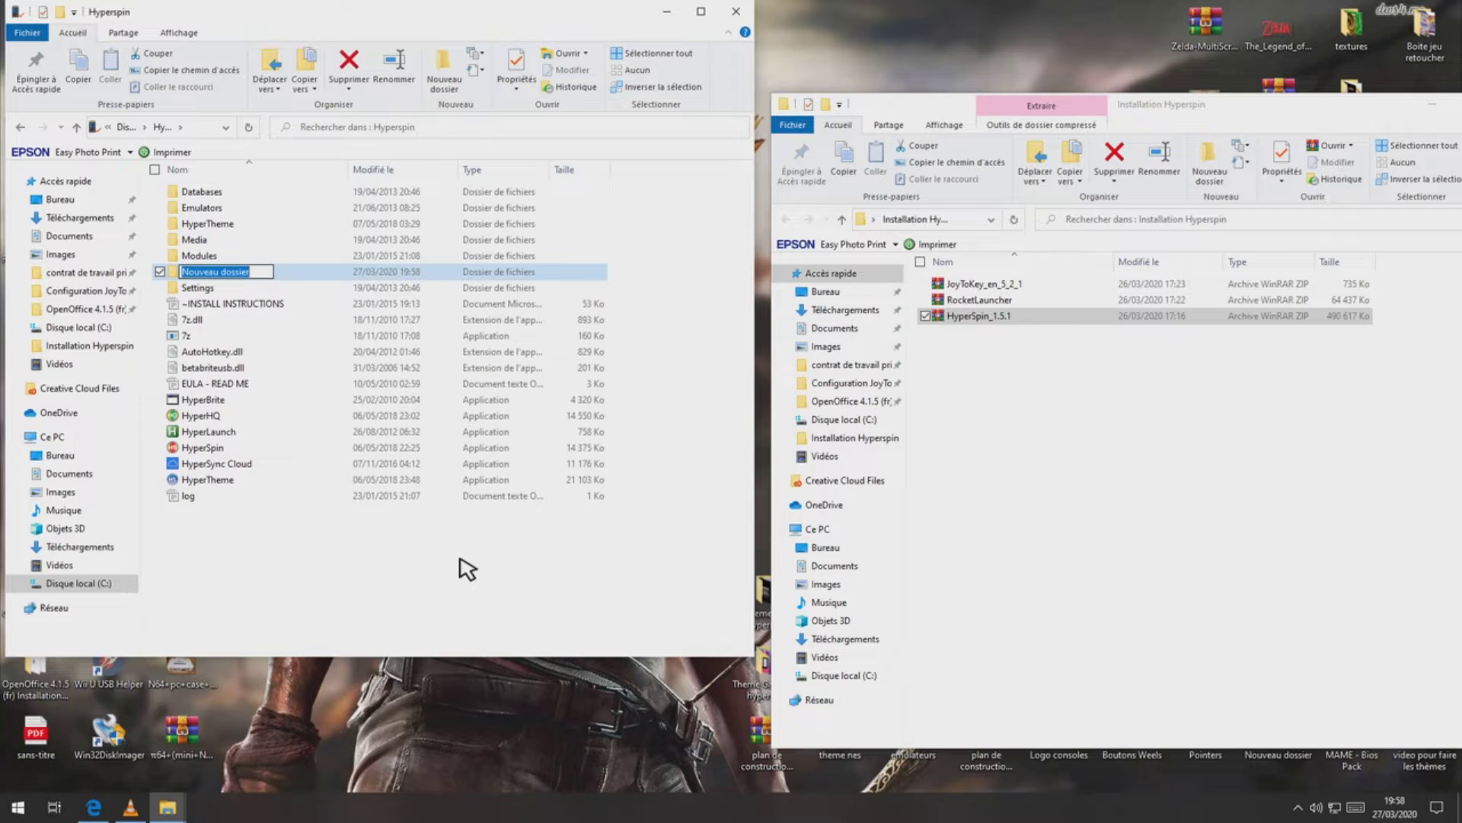
pyautogui.write('Temps')
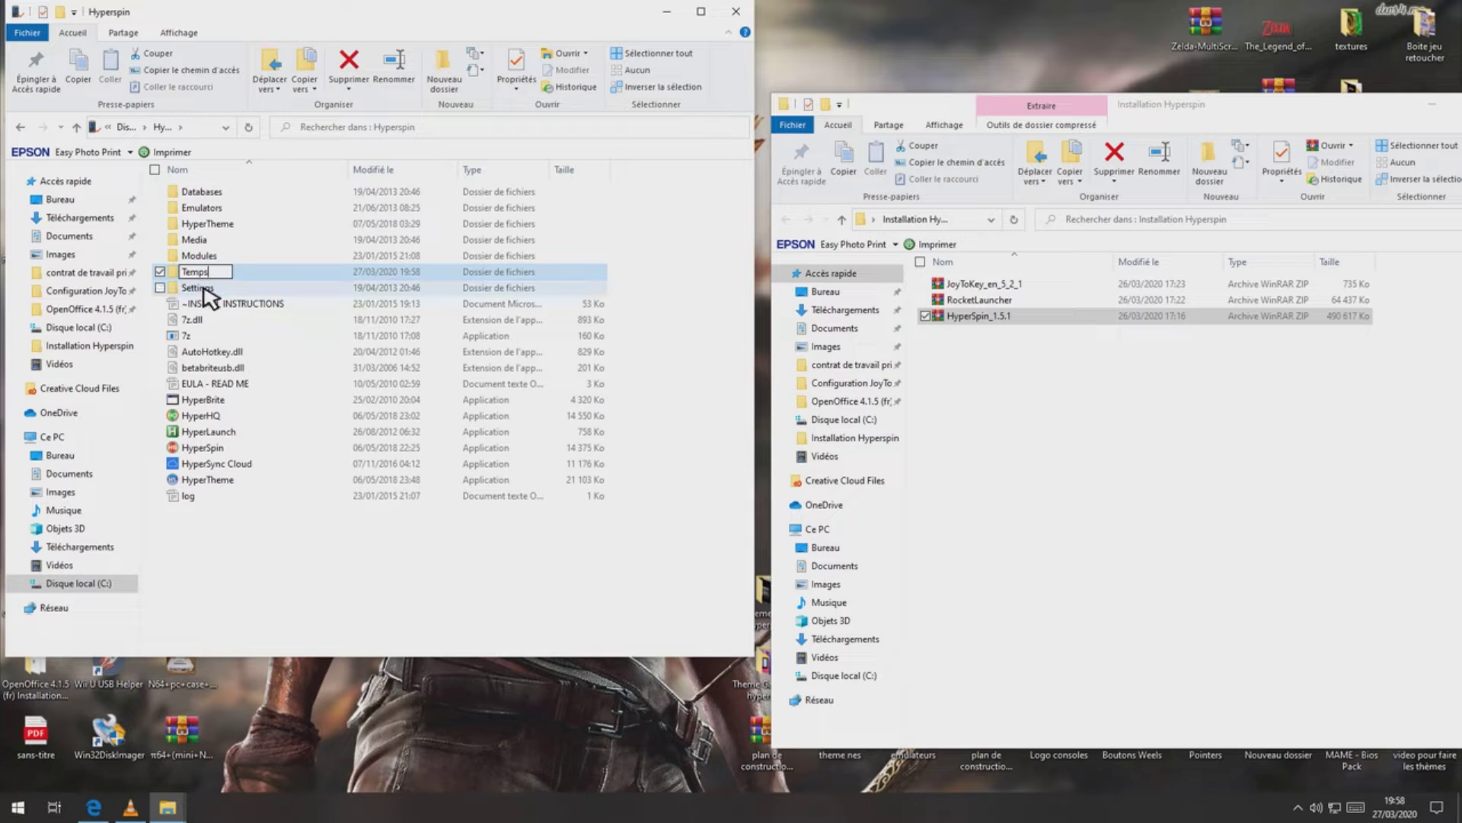
pyautogui.press('Return')
pyautogui.press('Return')
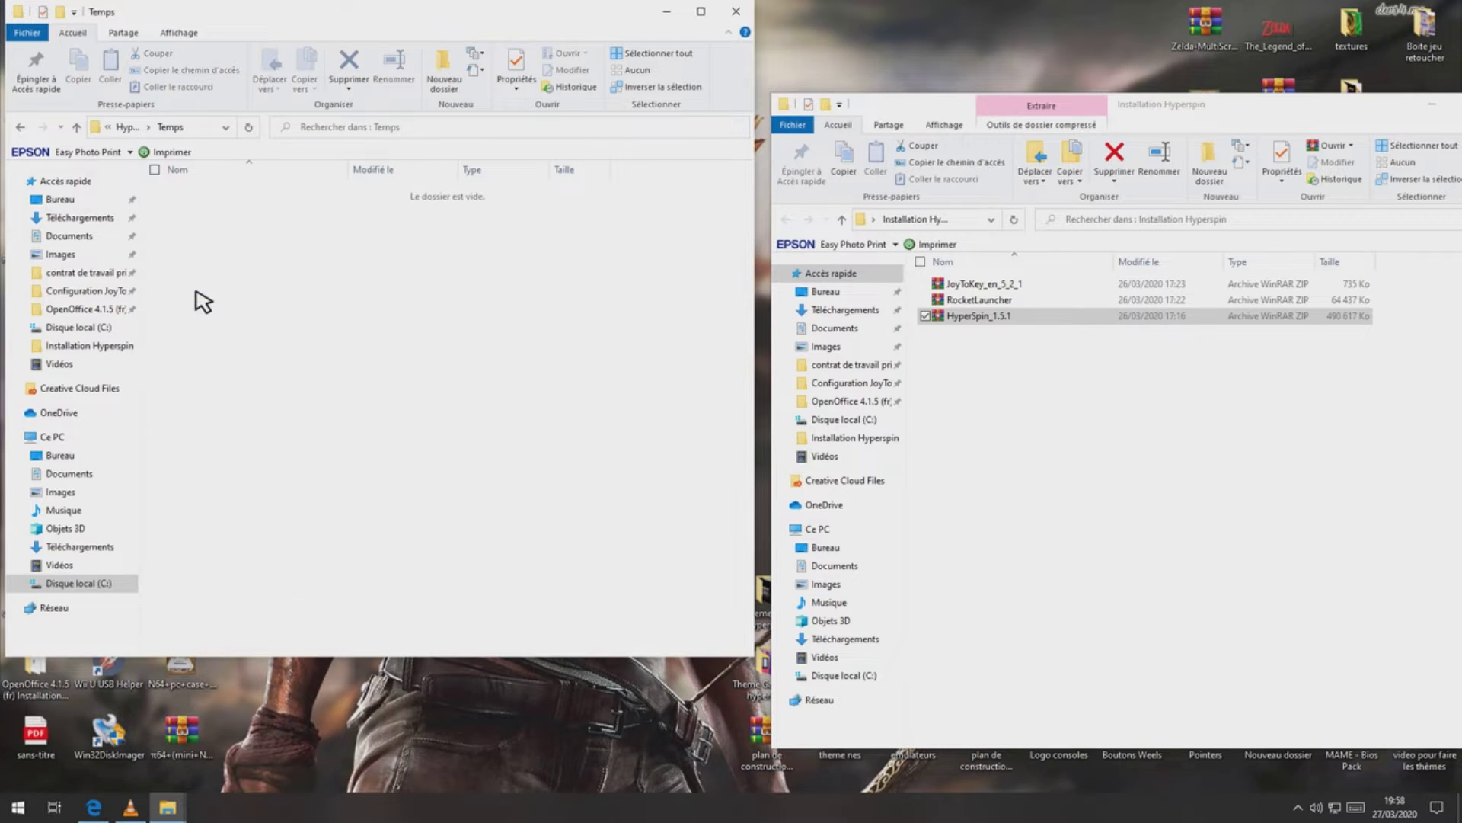
pyautogui.click(76, 127)
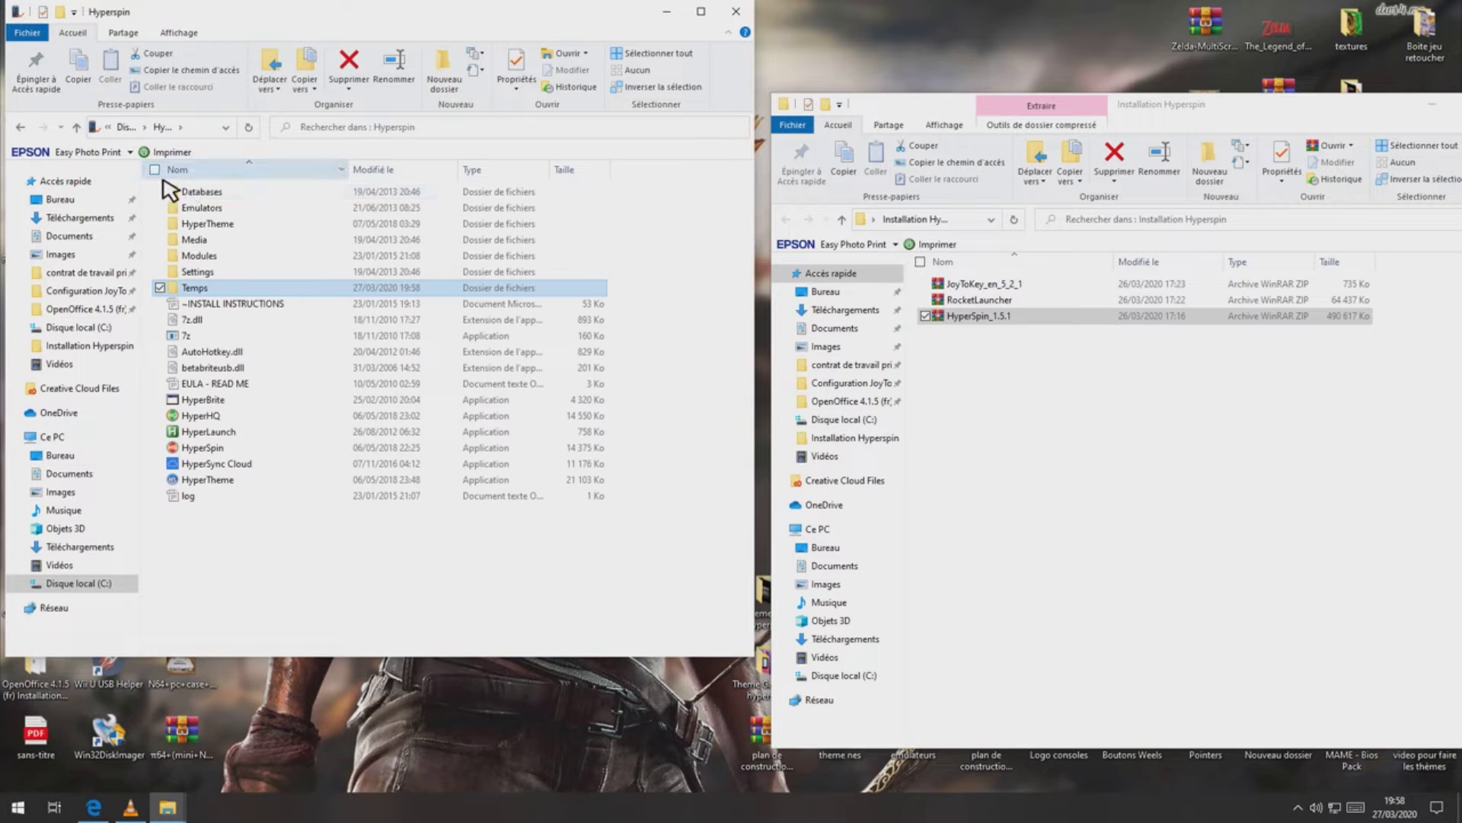
# - Add a folder named RocketLauncher inside the Hyperspin folder
pyautogui.rightClick(219, 554)
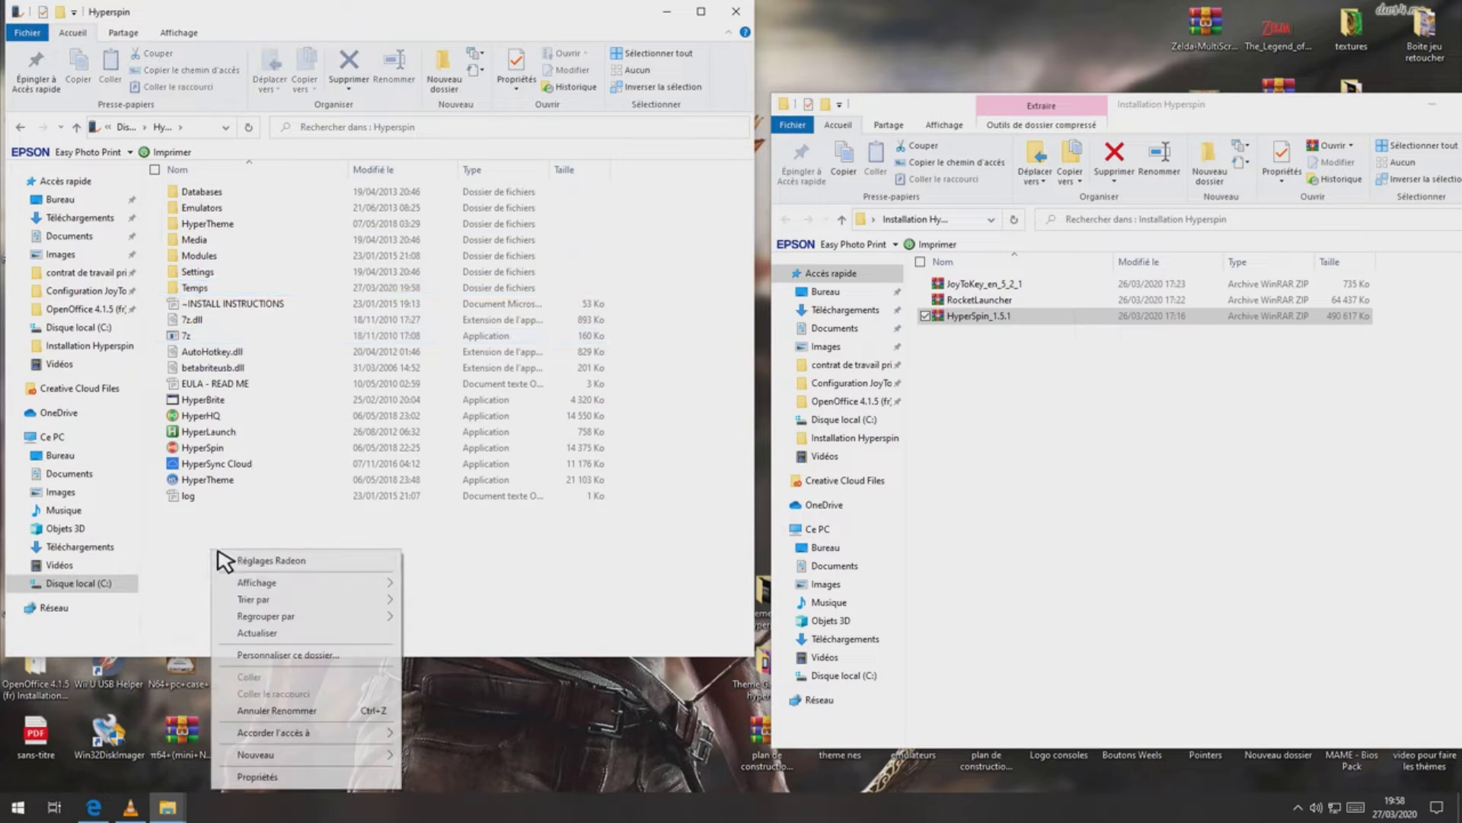
pyautogui.moveTo(268, 754)
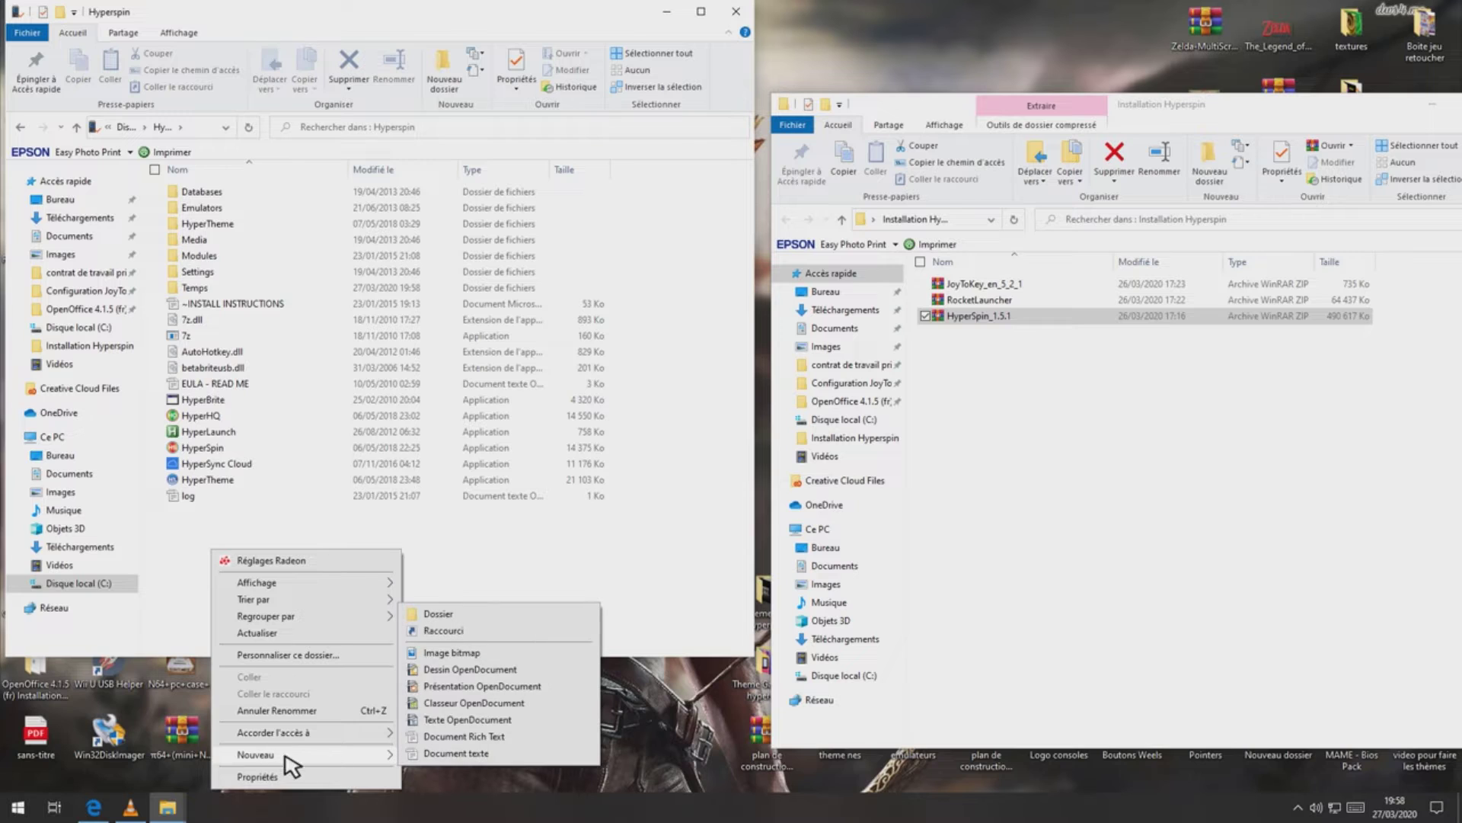
pyautogui.click(459, 615)
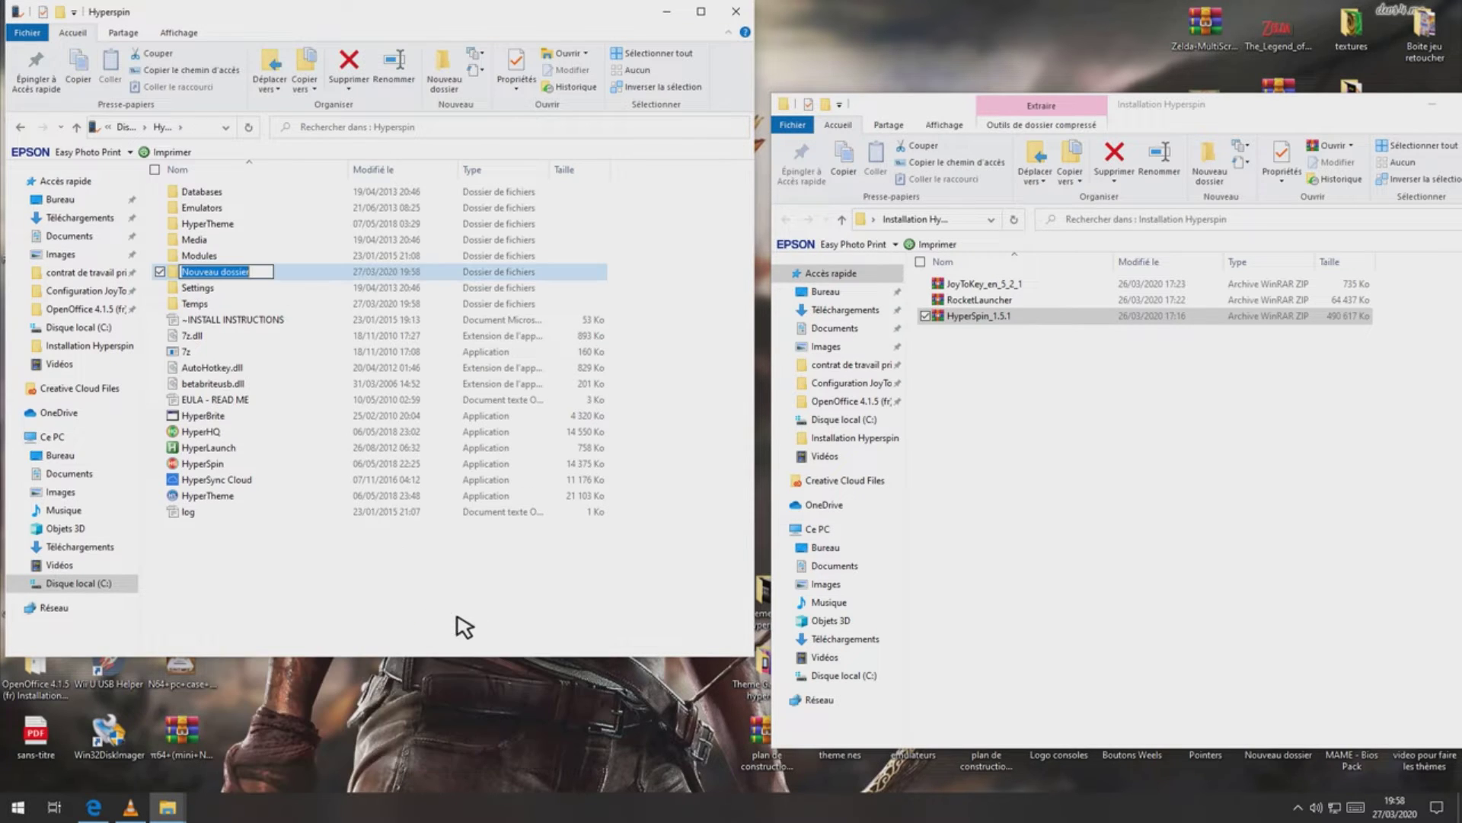
pyautogui.write('RocketLauncher')
pyautogui.press('Return')
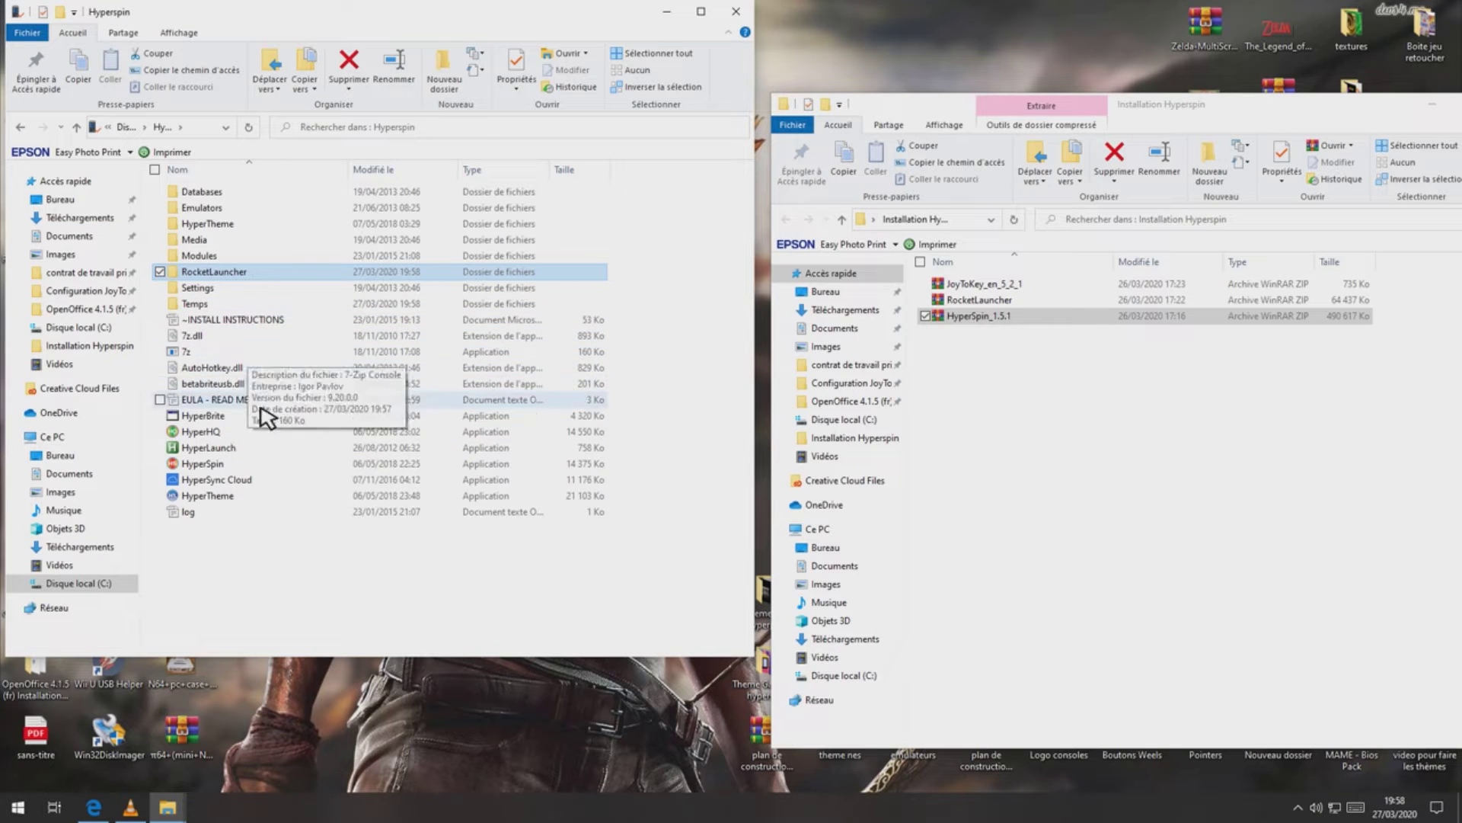
# - Move the RocketLauncher archive from Installation Hyperspin into the new RocketLauncher folder
pyautogui.rightClick(977, 300)
pyautogui.click(1043, 582)
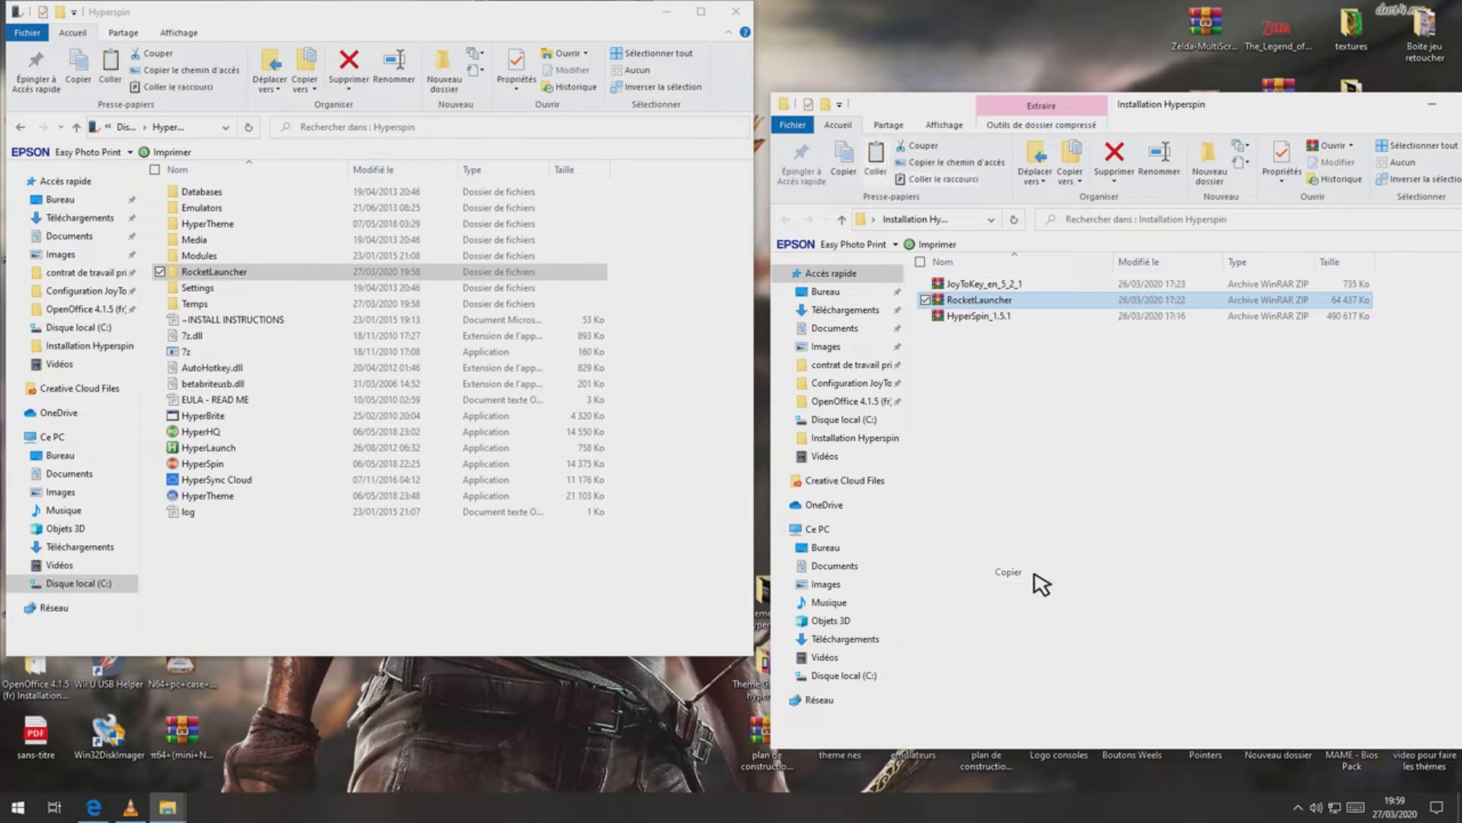
pyautogui.click(212, 271)
pyautogui.doubleClick(216, 275)
pyautogui.moveTo(956, 312); pyautogui.dragTo(343, 322)
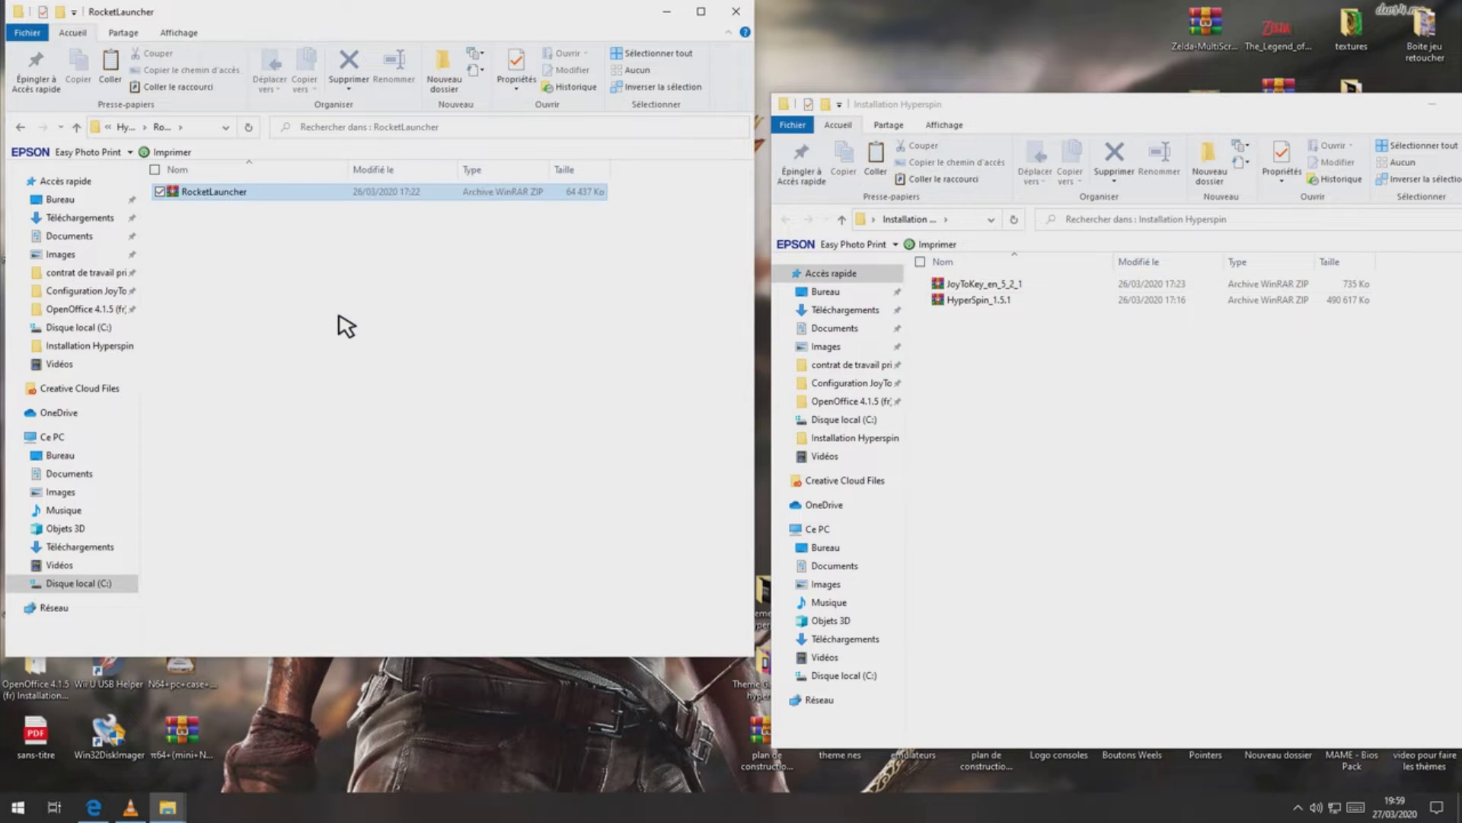
# - Extract the RocketLauncher archive inside the RocketLauncher folder using the archive password from the tutorial site, and return the archive to Installation Hyperspin
pyautogui.rightClick(198, 192)
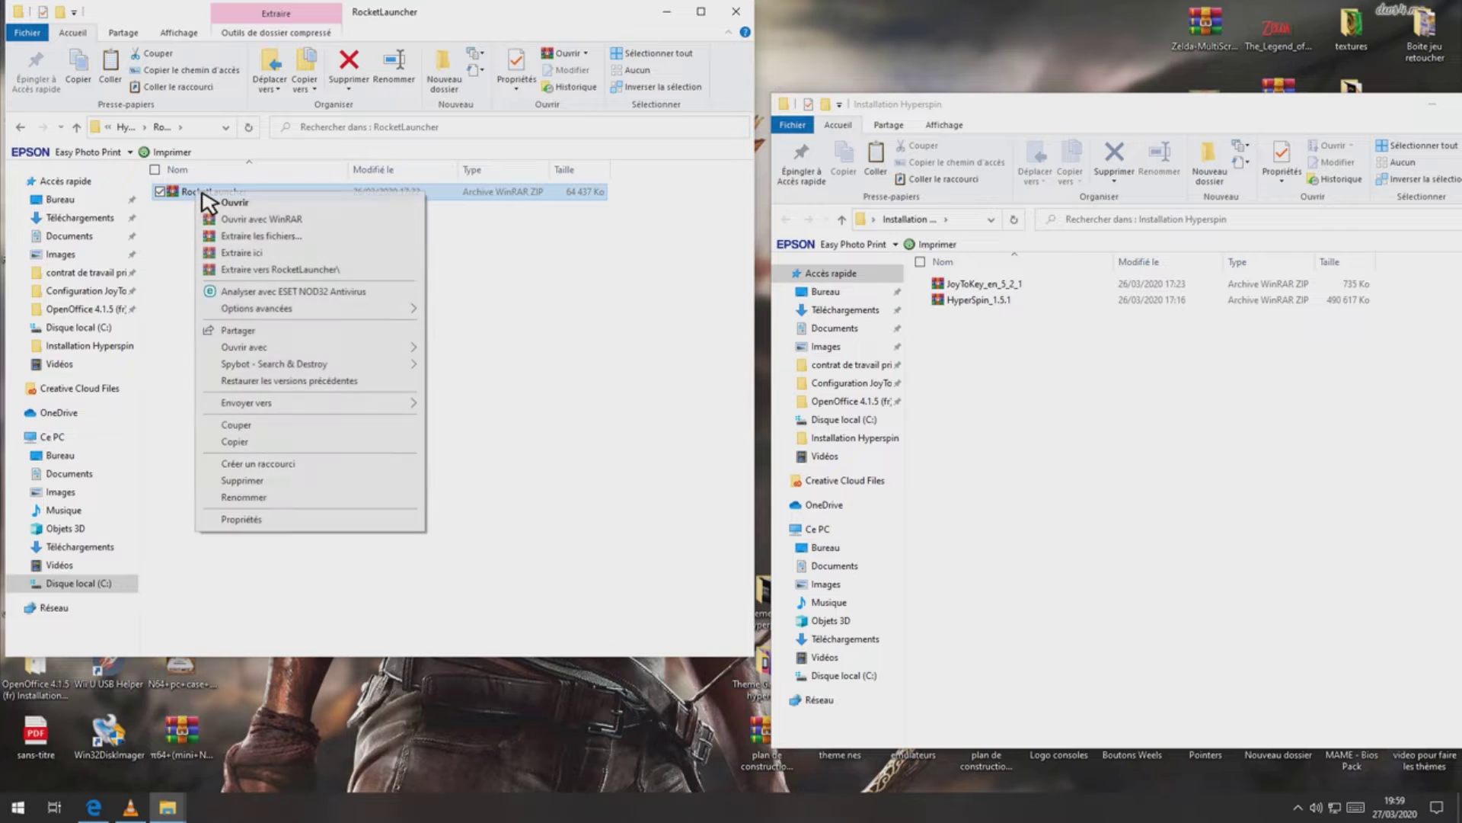
pyautogui.click(257, 254)
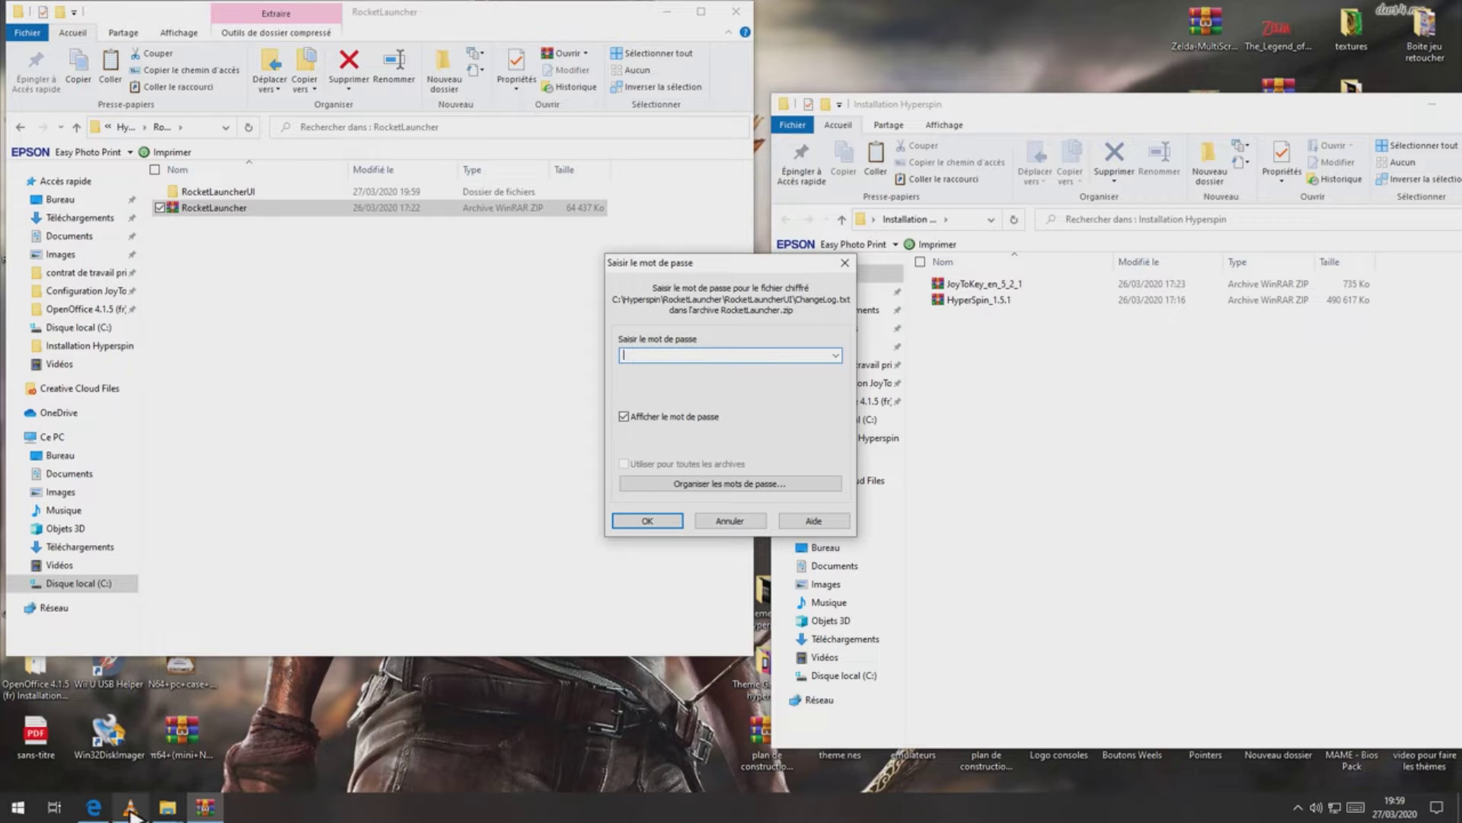
pyautogui.click(93, 808)
pyautogui.moveTo(558, 307); pyautogui.dragTo(693, 322)
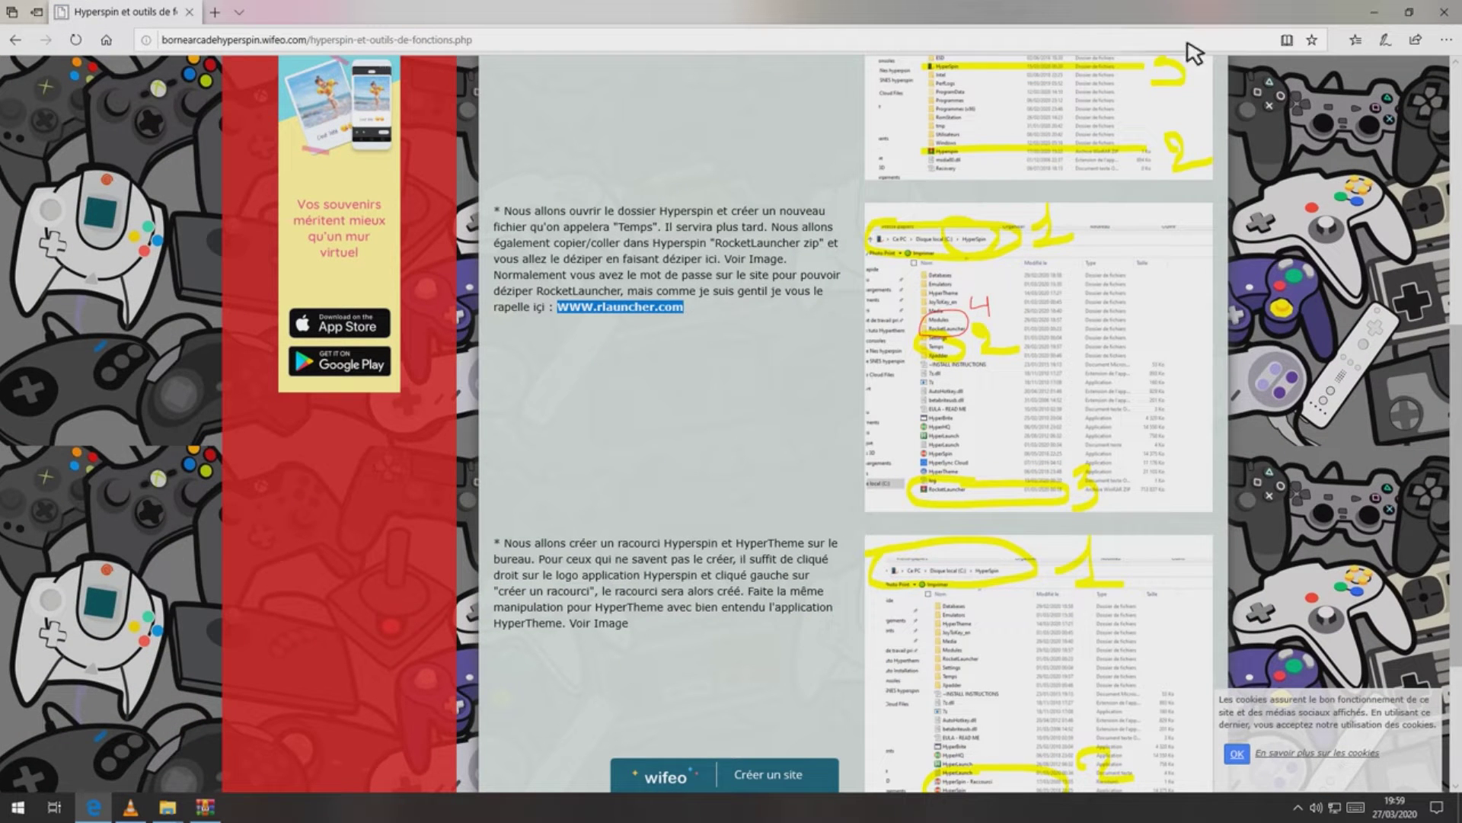
pyautogui.click(1376, 13)
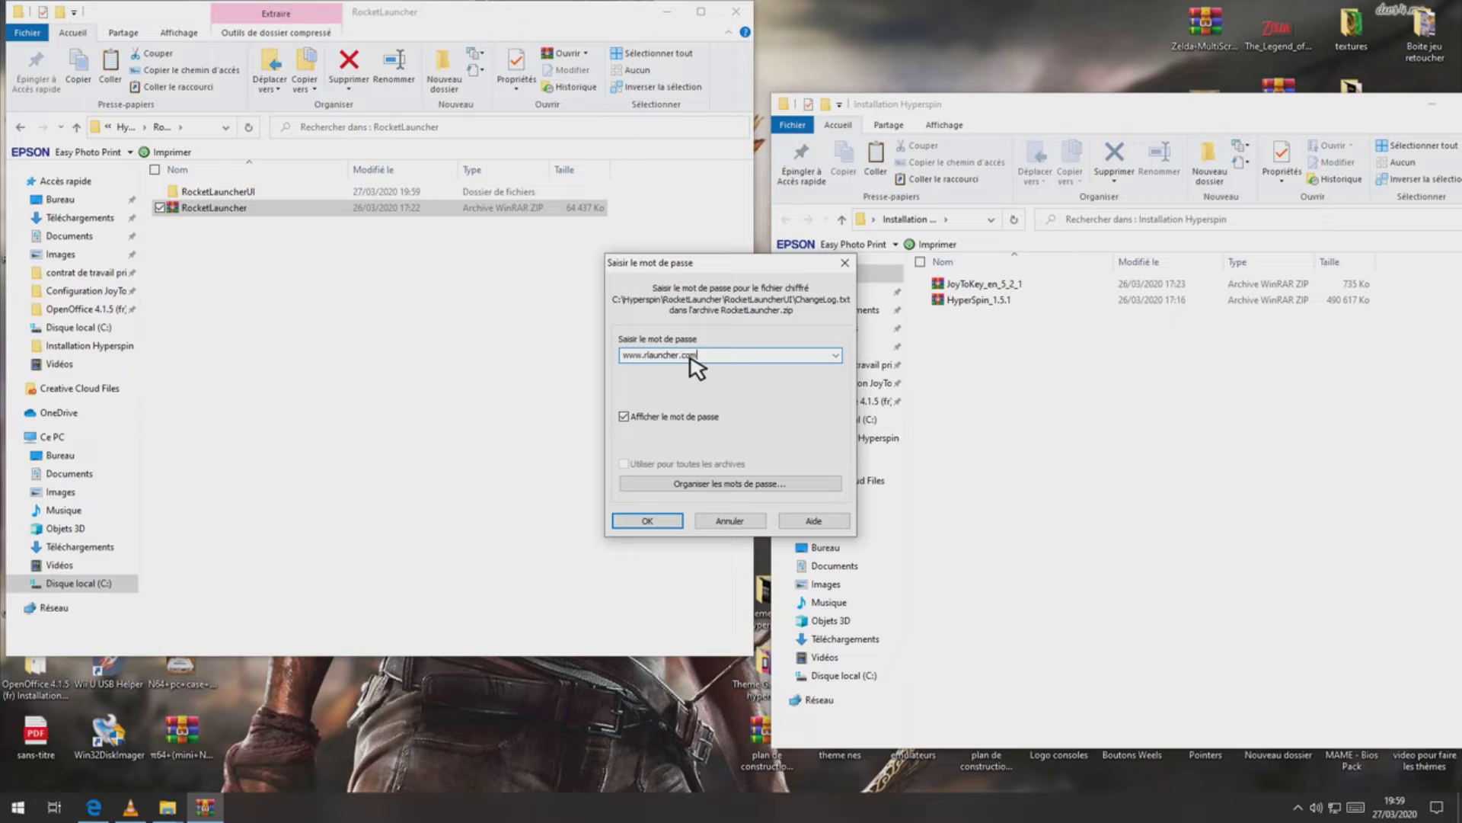
pyautogui.click(675, 525)
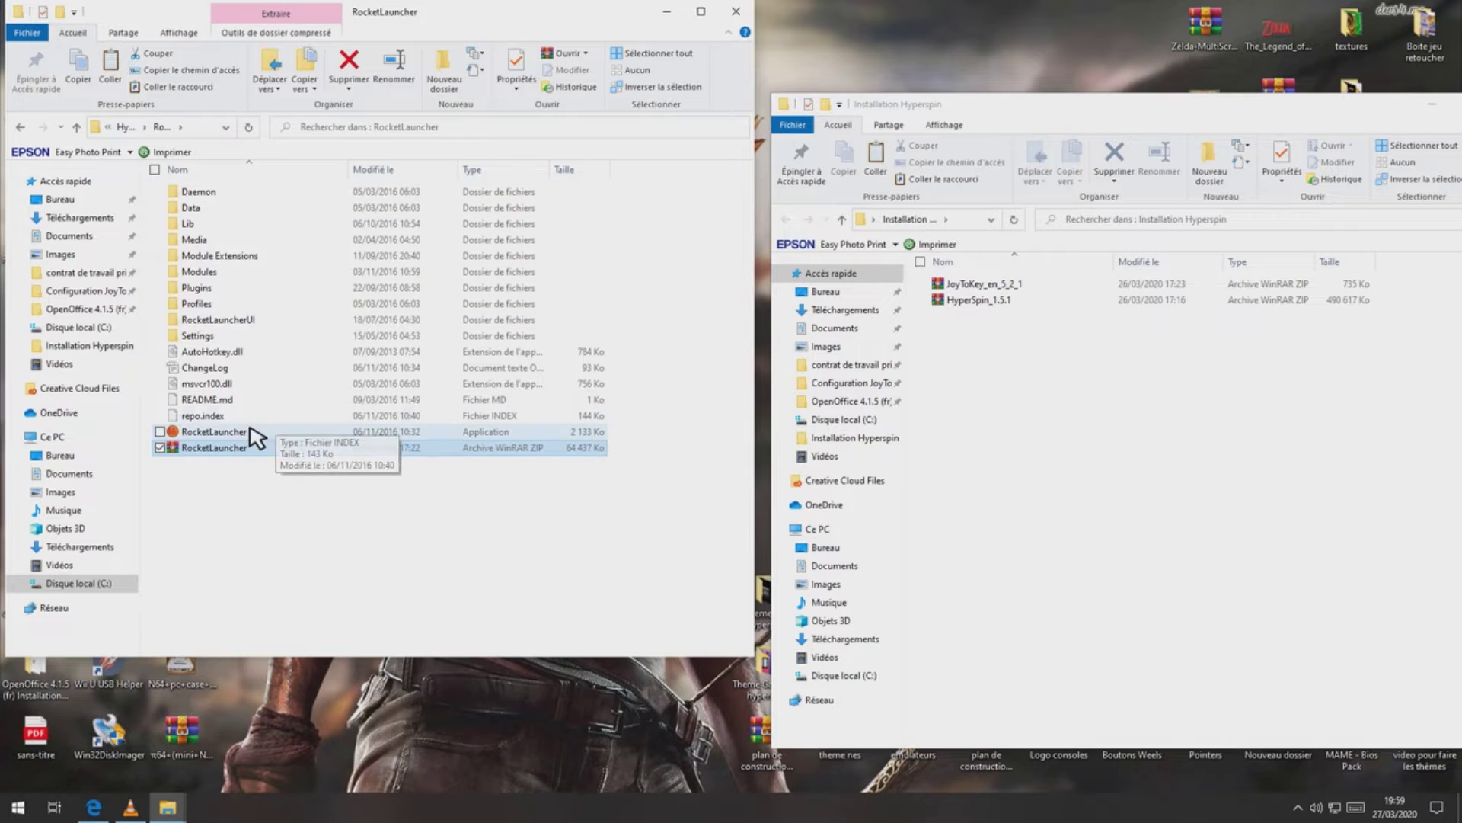
pyautogui.moveTo(237, 449); pyautogui.dragTo(989, 453)
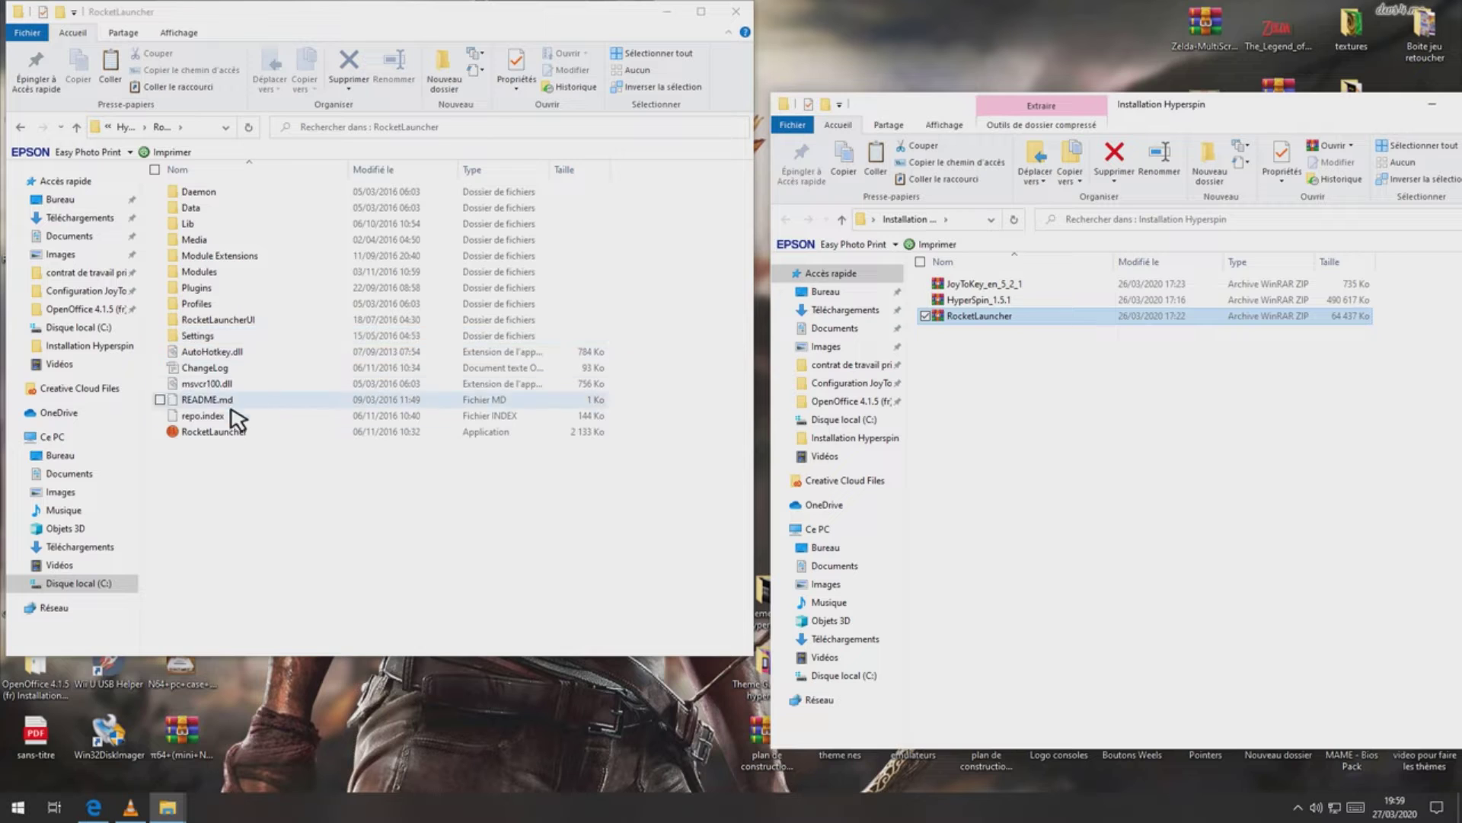
# - Create a shortcut to the RocketLauncherUI application in the RocketLauncherUI folder and move it to the desktop
pyautogui.doubleClick(217, 319)
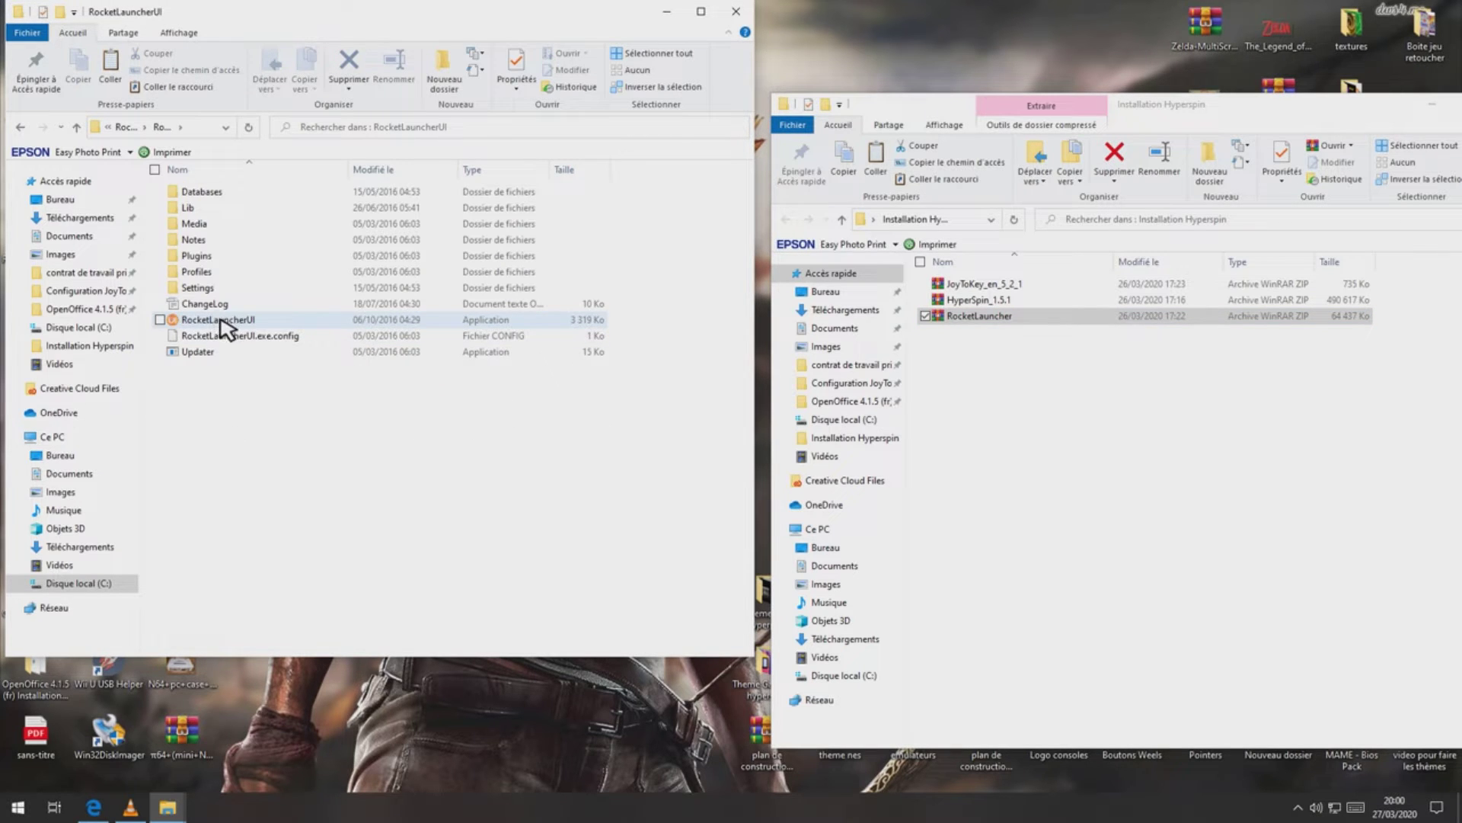
pyautogui.rightClick(221, 320)
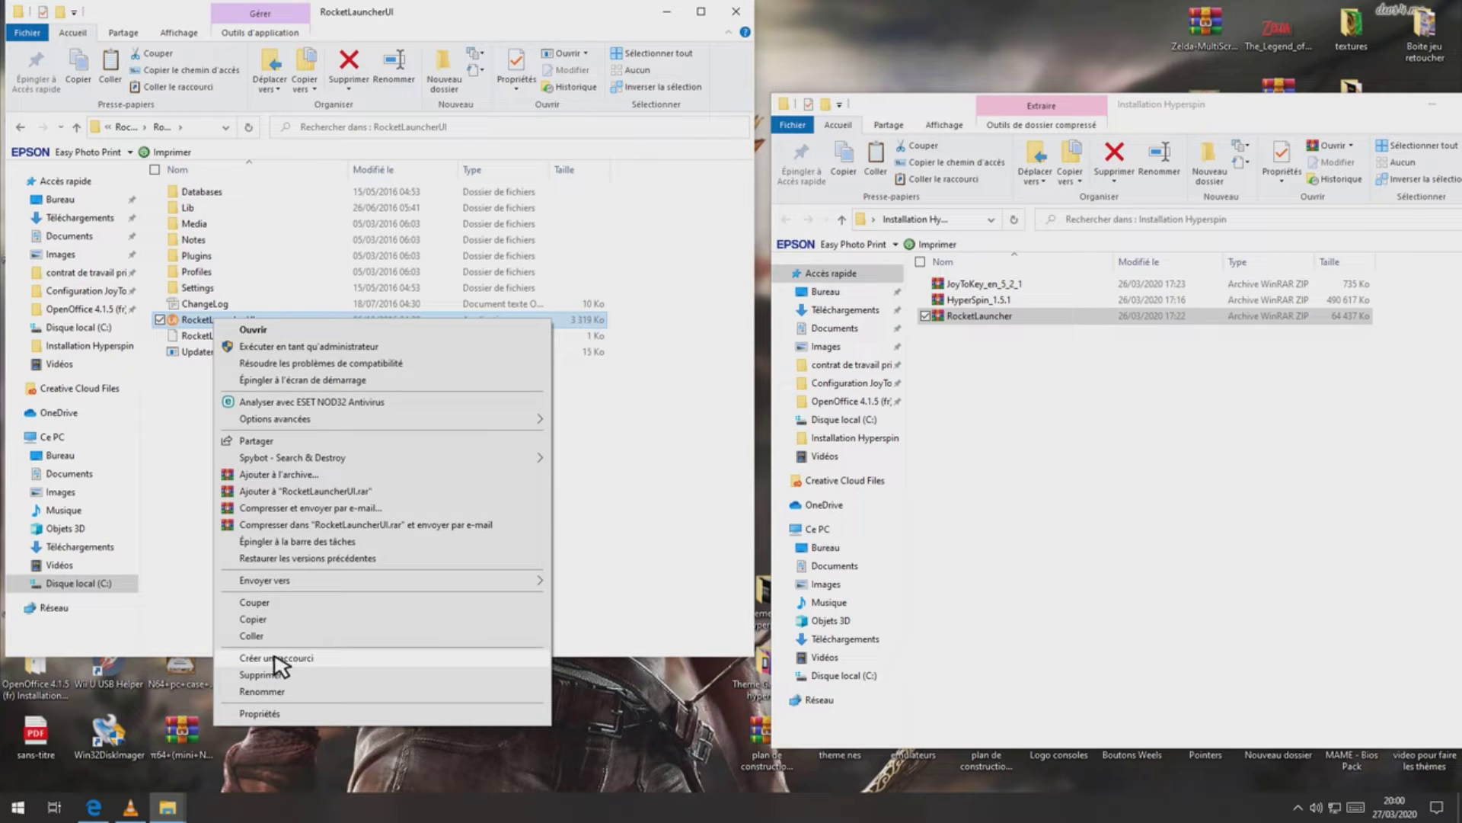
pyautogui.click(277, 658)
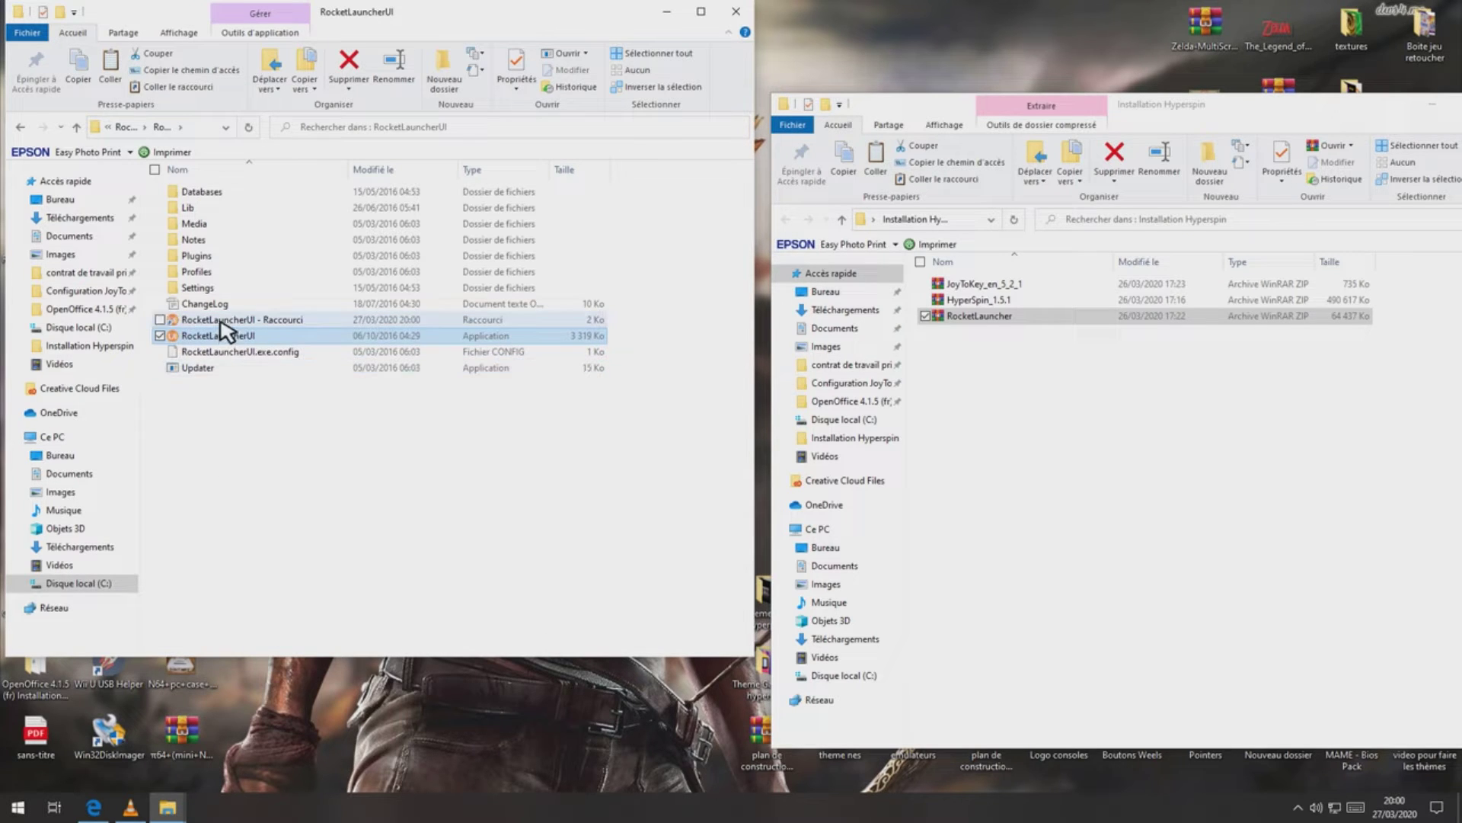
pyautogui.rightClick(222, 321)
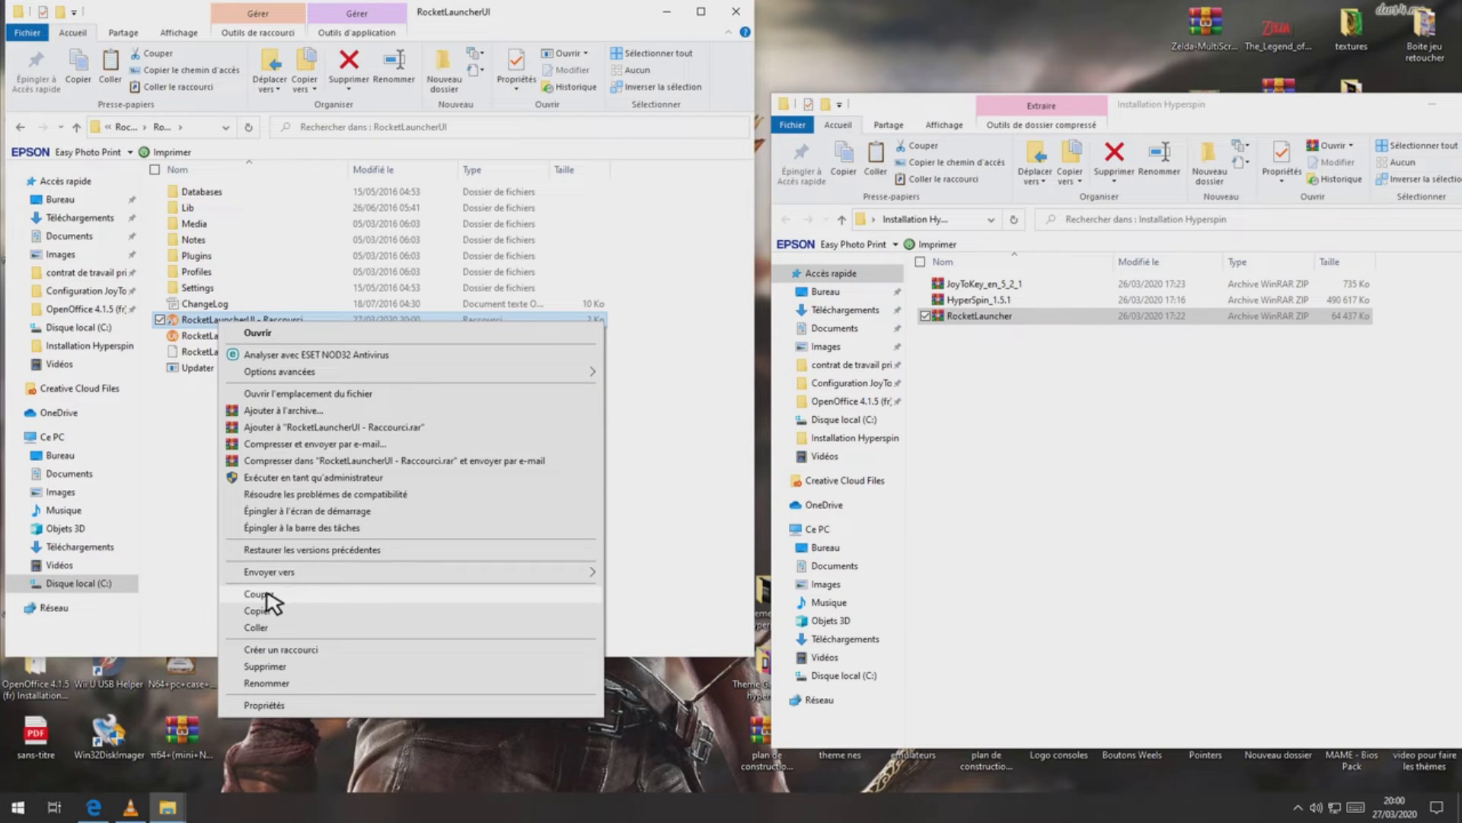
pyautogui.click(268, 595)
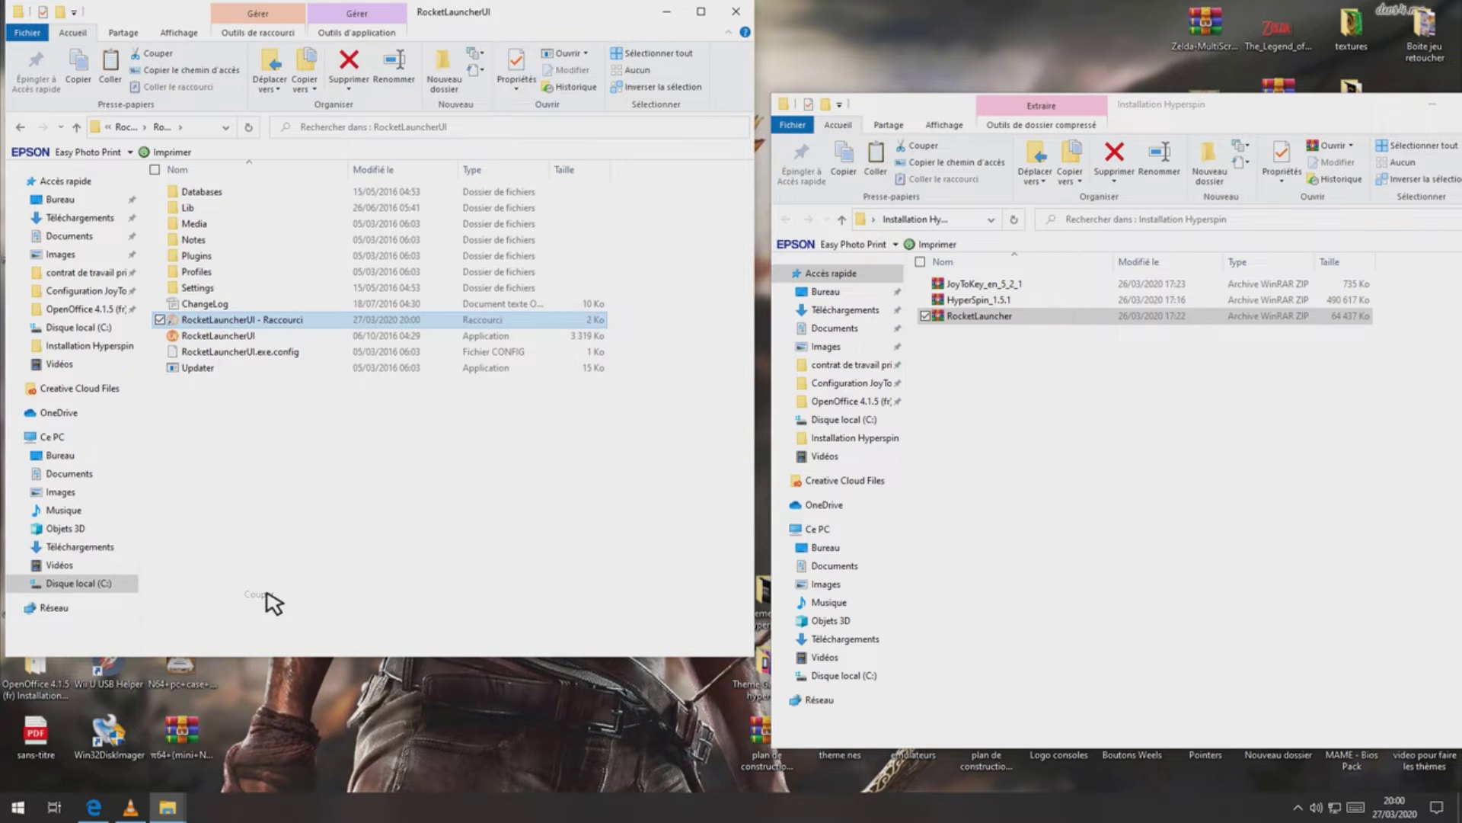
pyautogui.rightClick(327, 710)
pyautogui.click(376, 602)
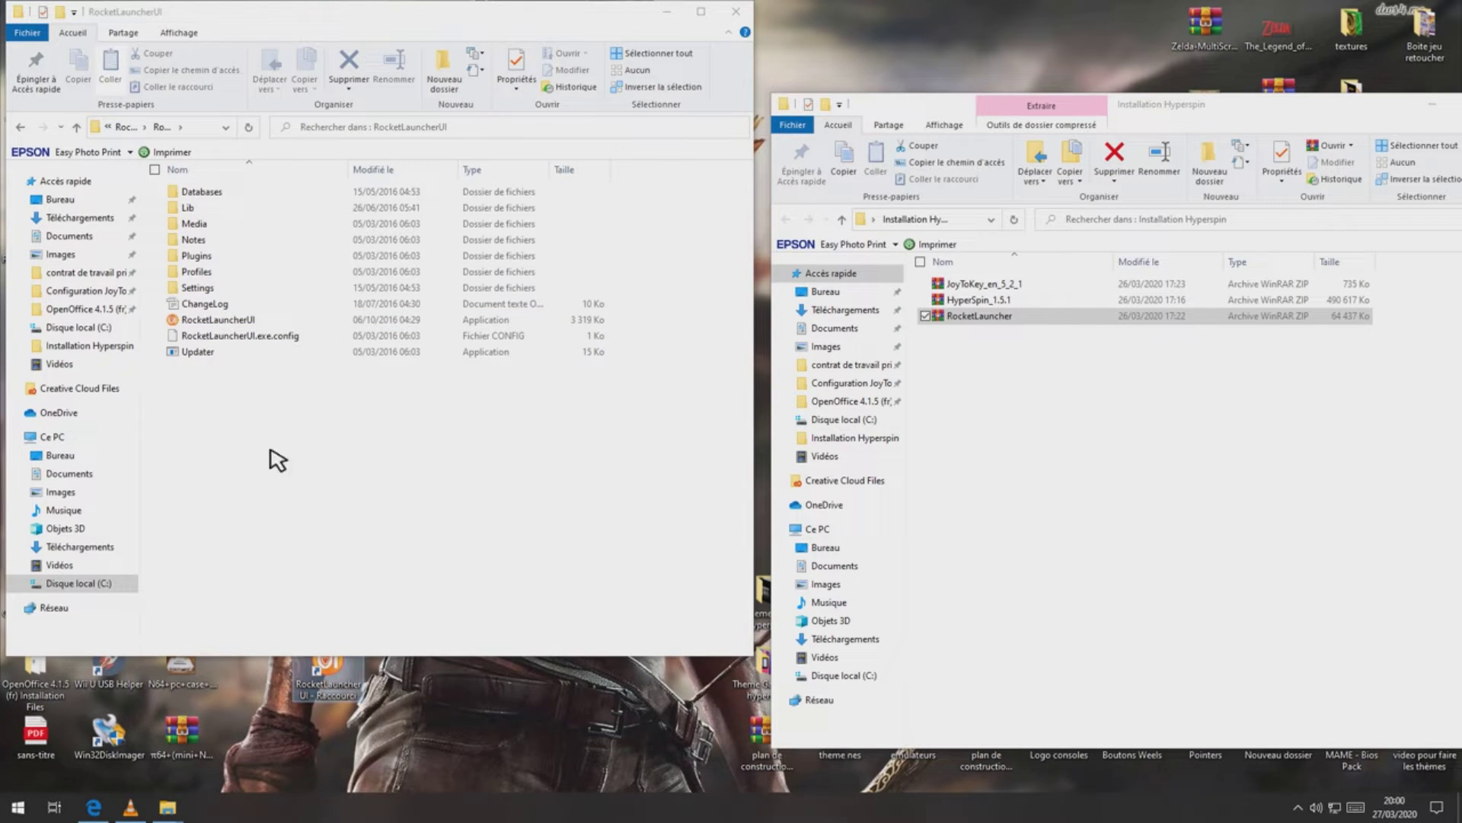
# - Create a shortcut to the HyperHQ application in the Hyperspin folder and move it to the desktop
pyautogui.click(77, 128)
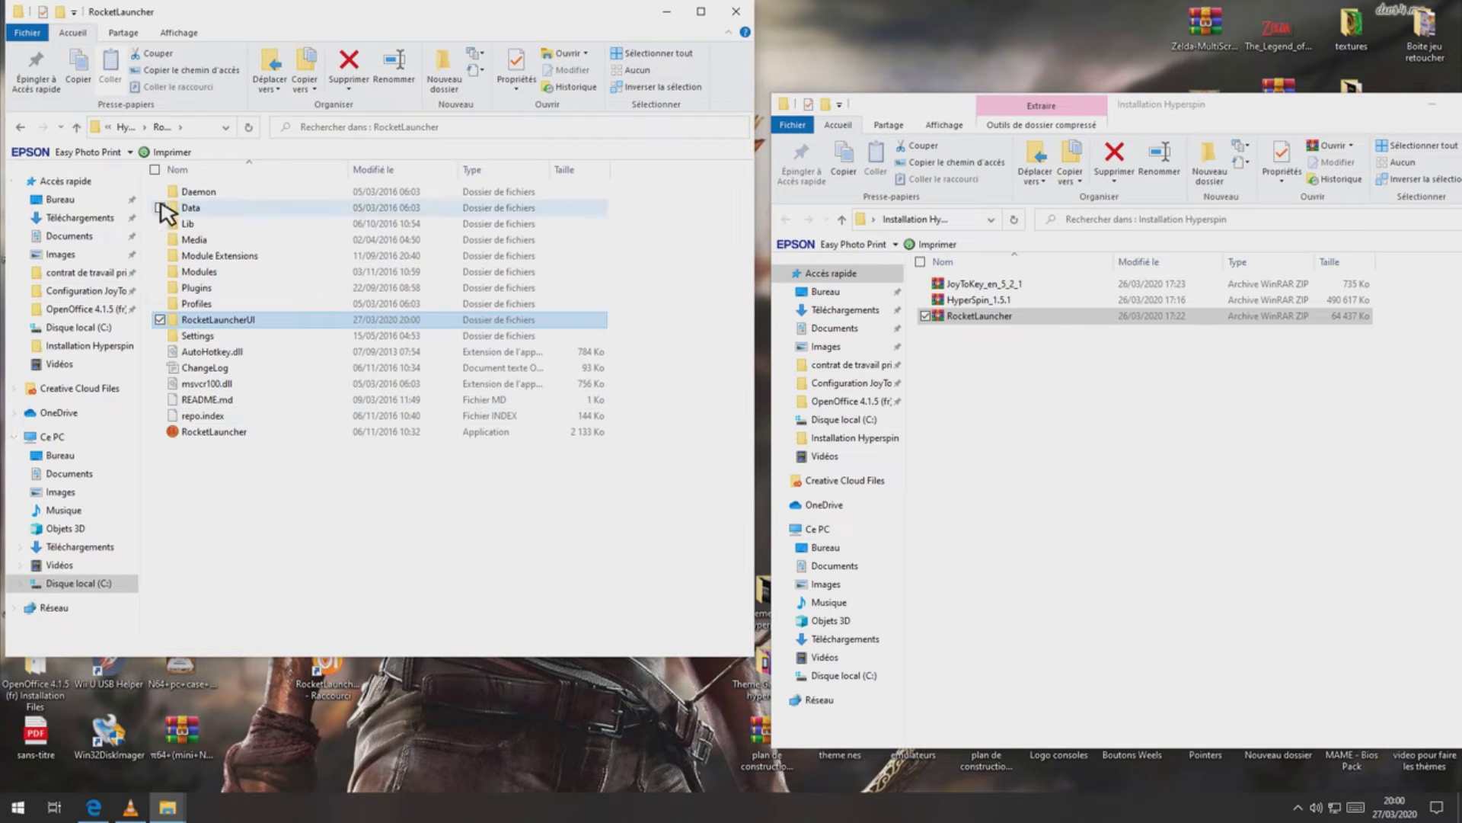
pyautogui.click(77, 127)
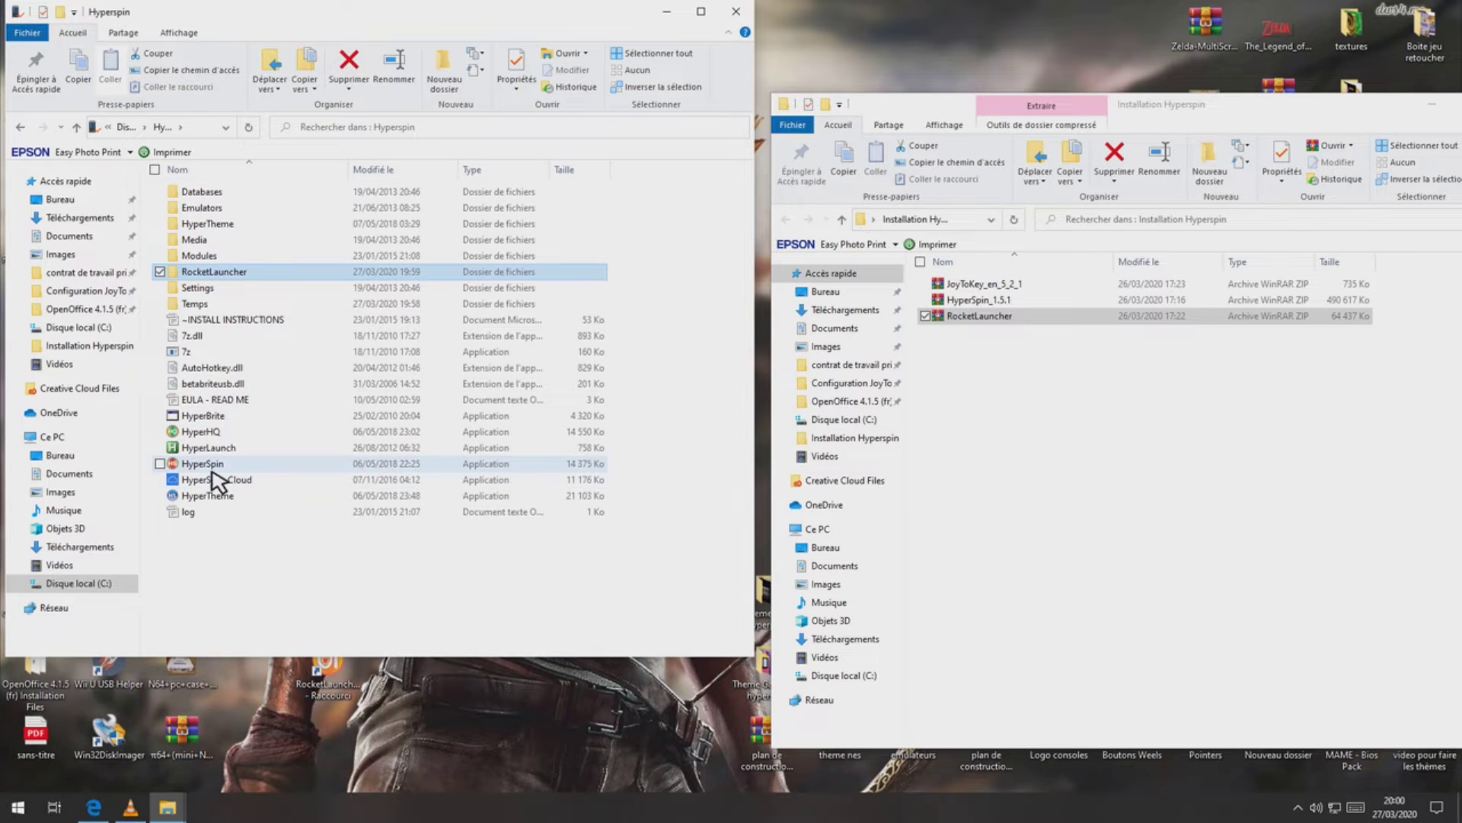
pyautogui.rightClick(196, 433)
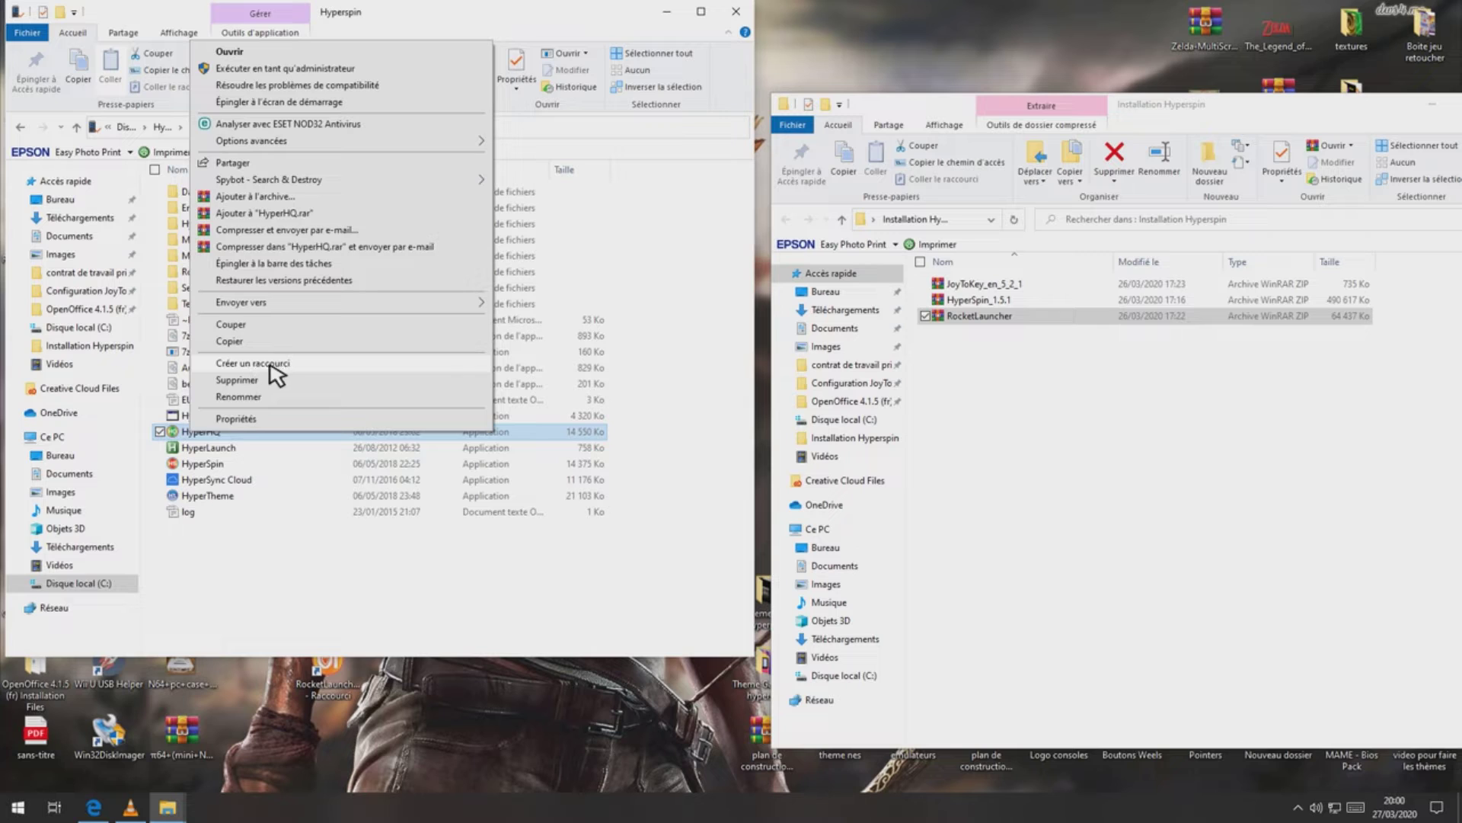
pyautogui.click(262, 364)
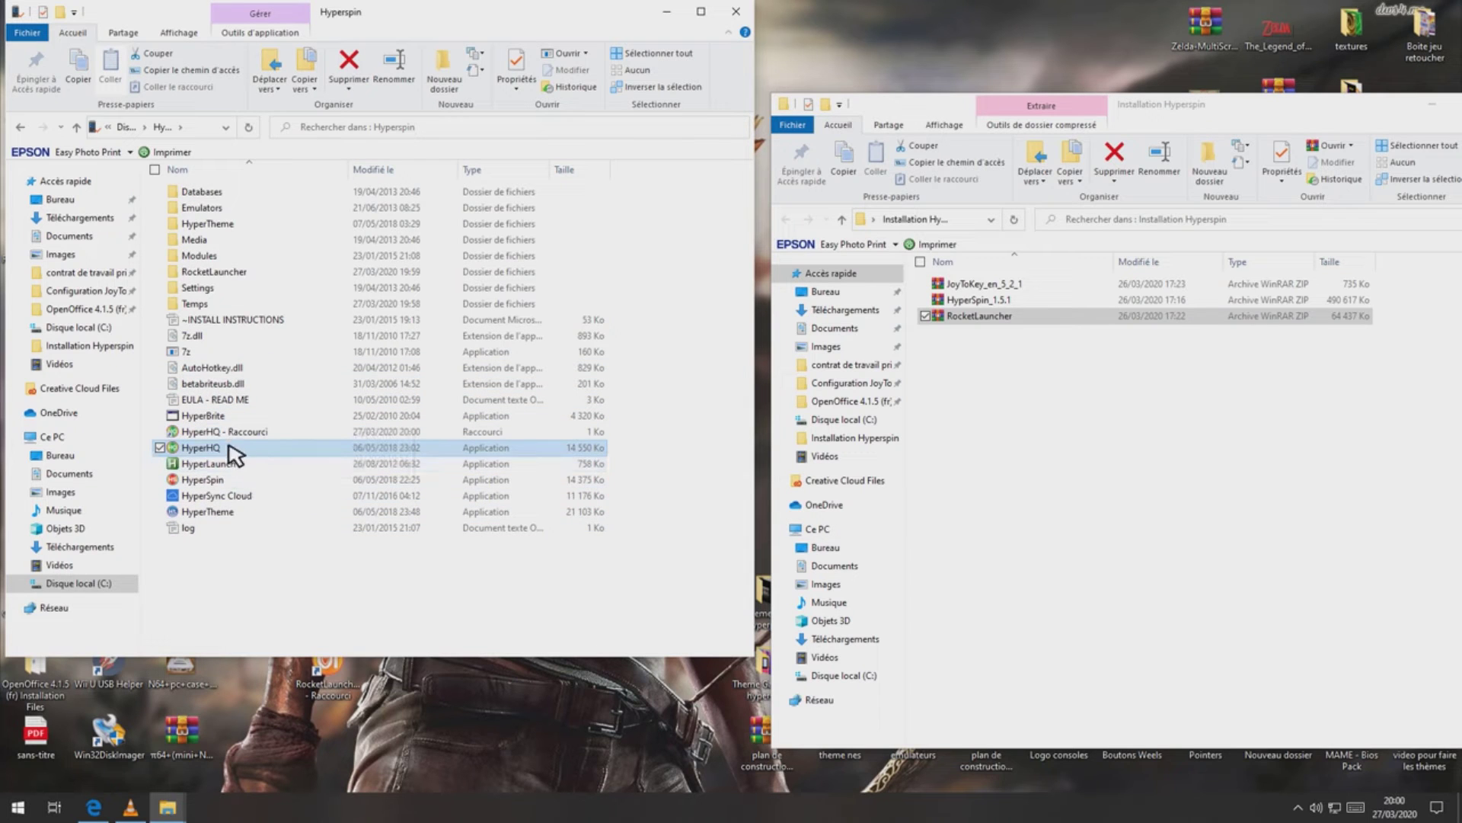
pyautogui.click(226, 431)
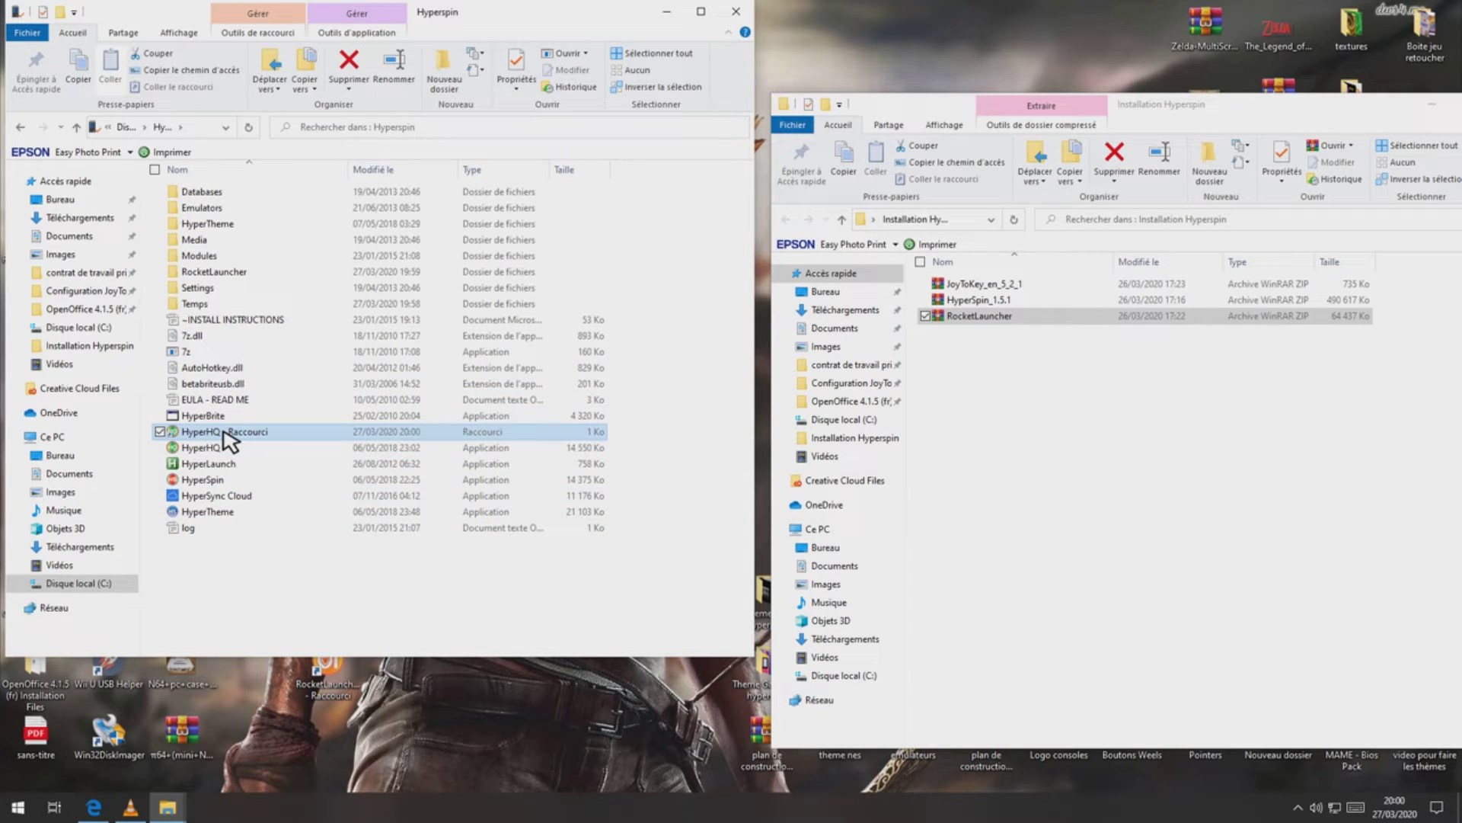
pyautogui.rightClick(225, 434)
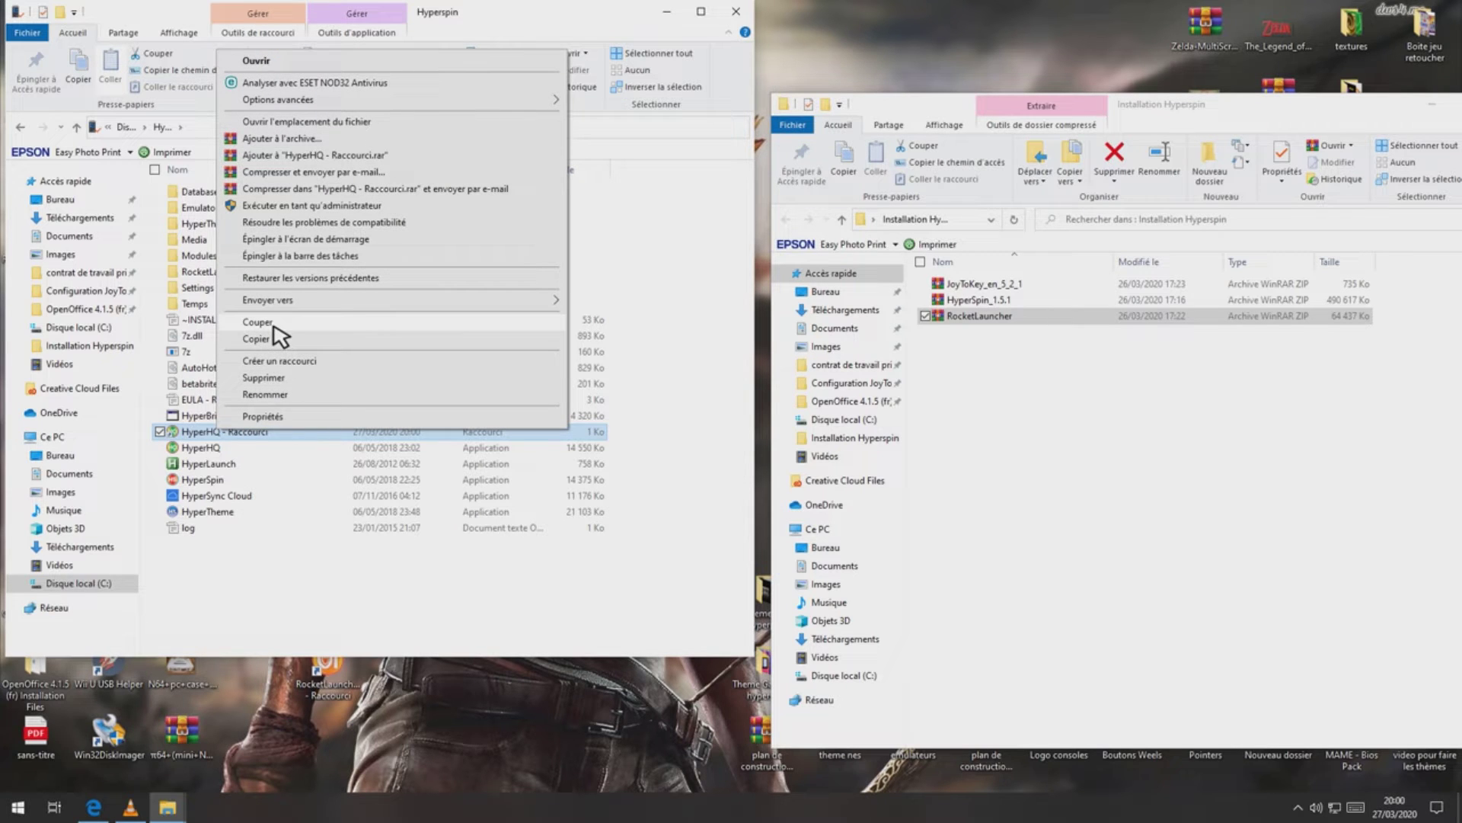
pyautogui.click(269, 321)
pyautogui.rightClick(408, 682)
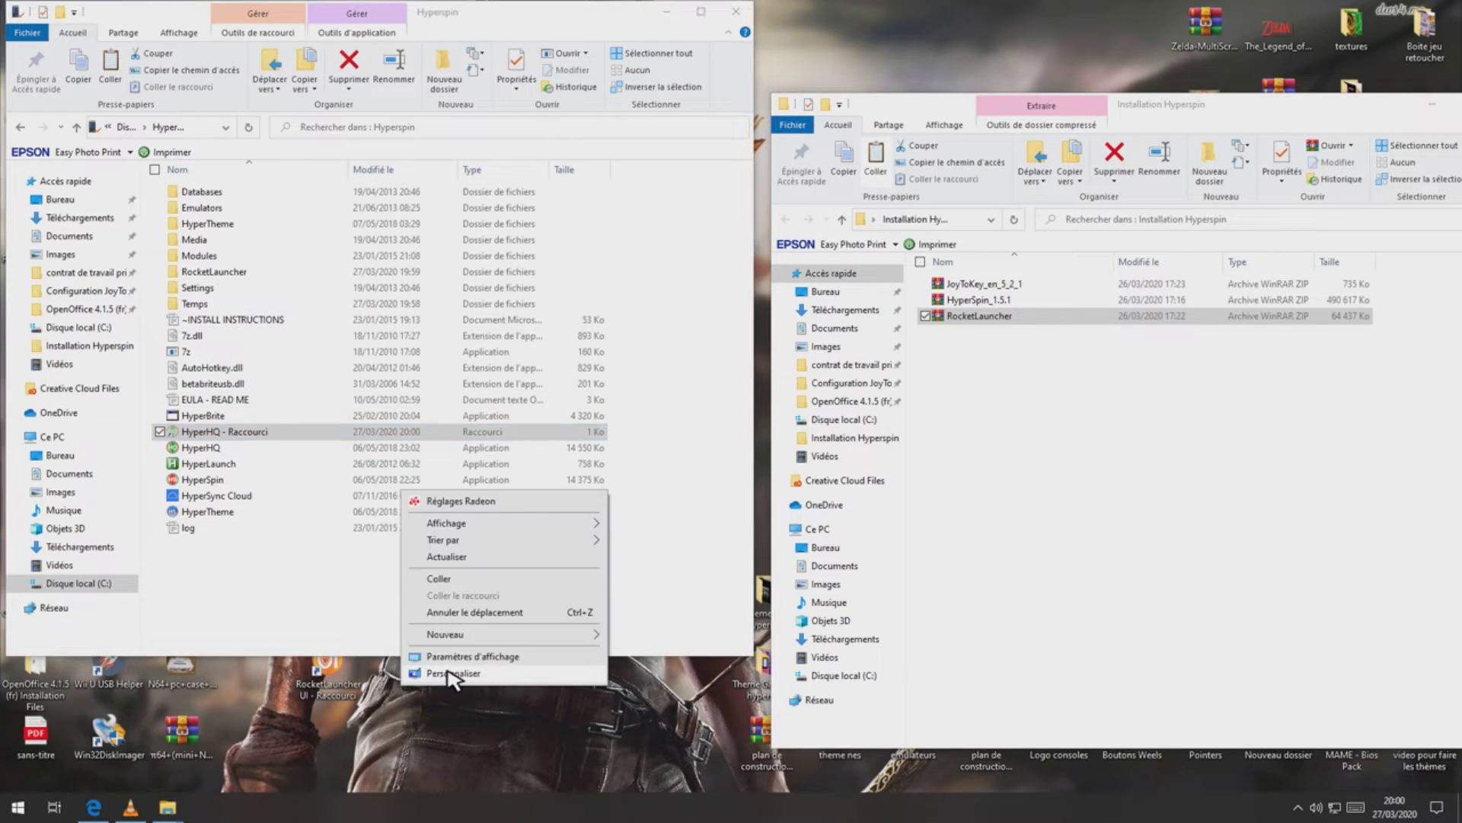
pyautogui.click(475, 584)
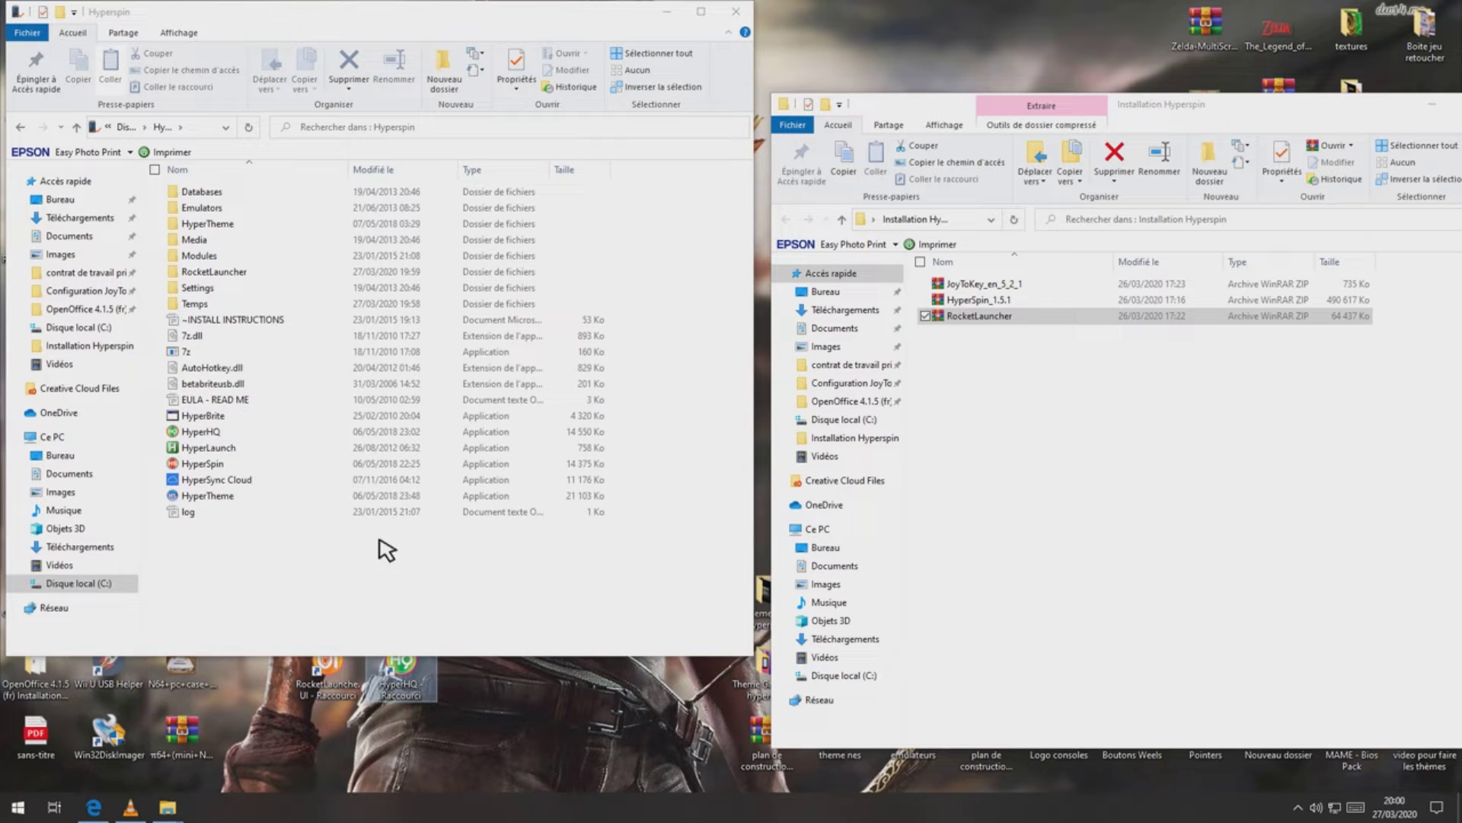
# - Create a shortcut to the HyperSpin application and move it to the desktop
pyautogui.rightClick(215, 466)
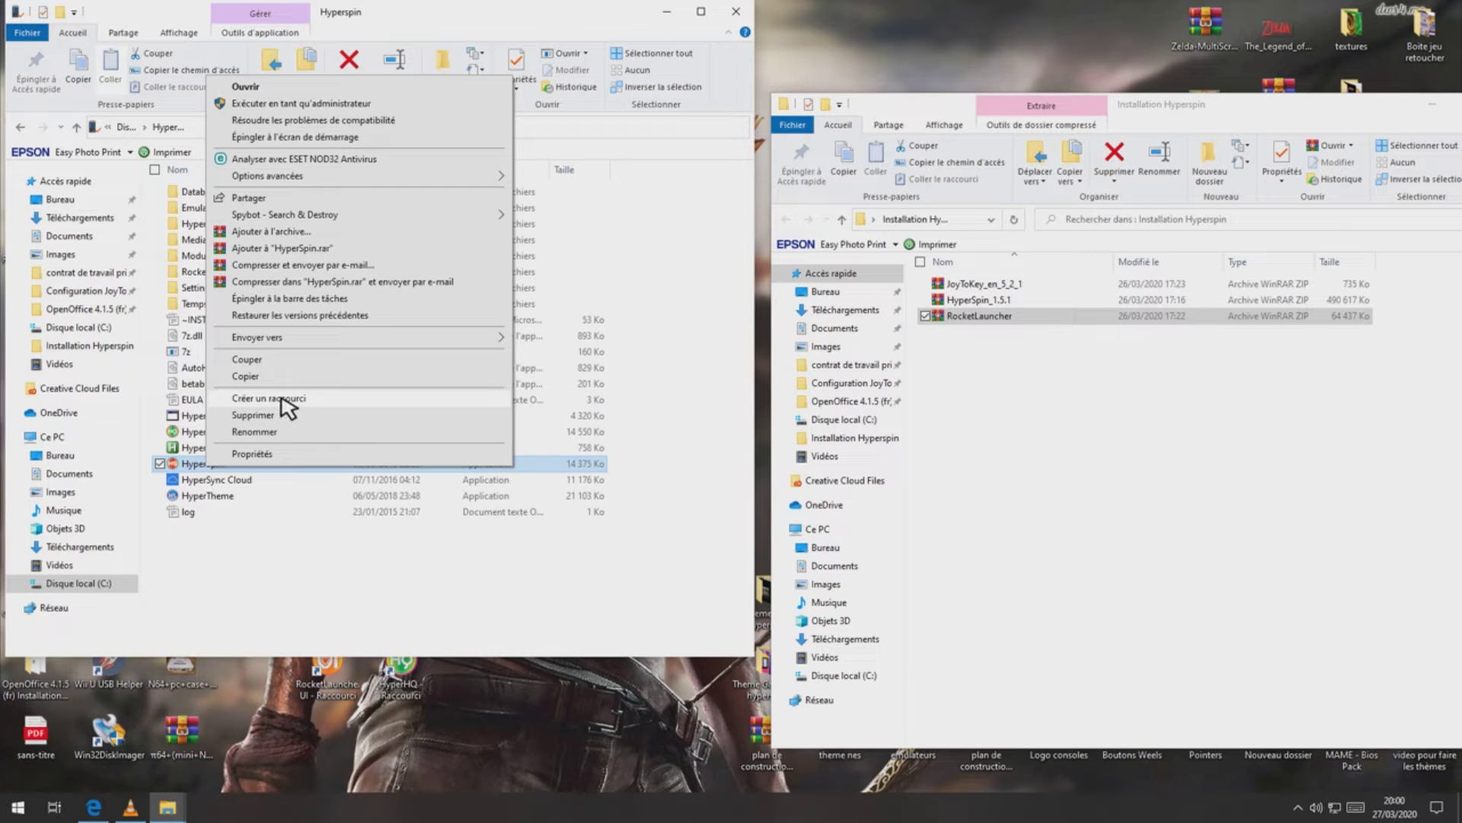
pyautogui.click(281, 398)
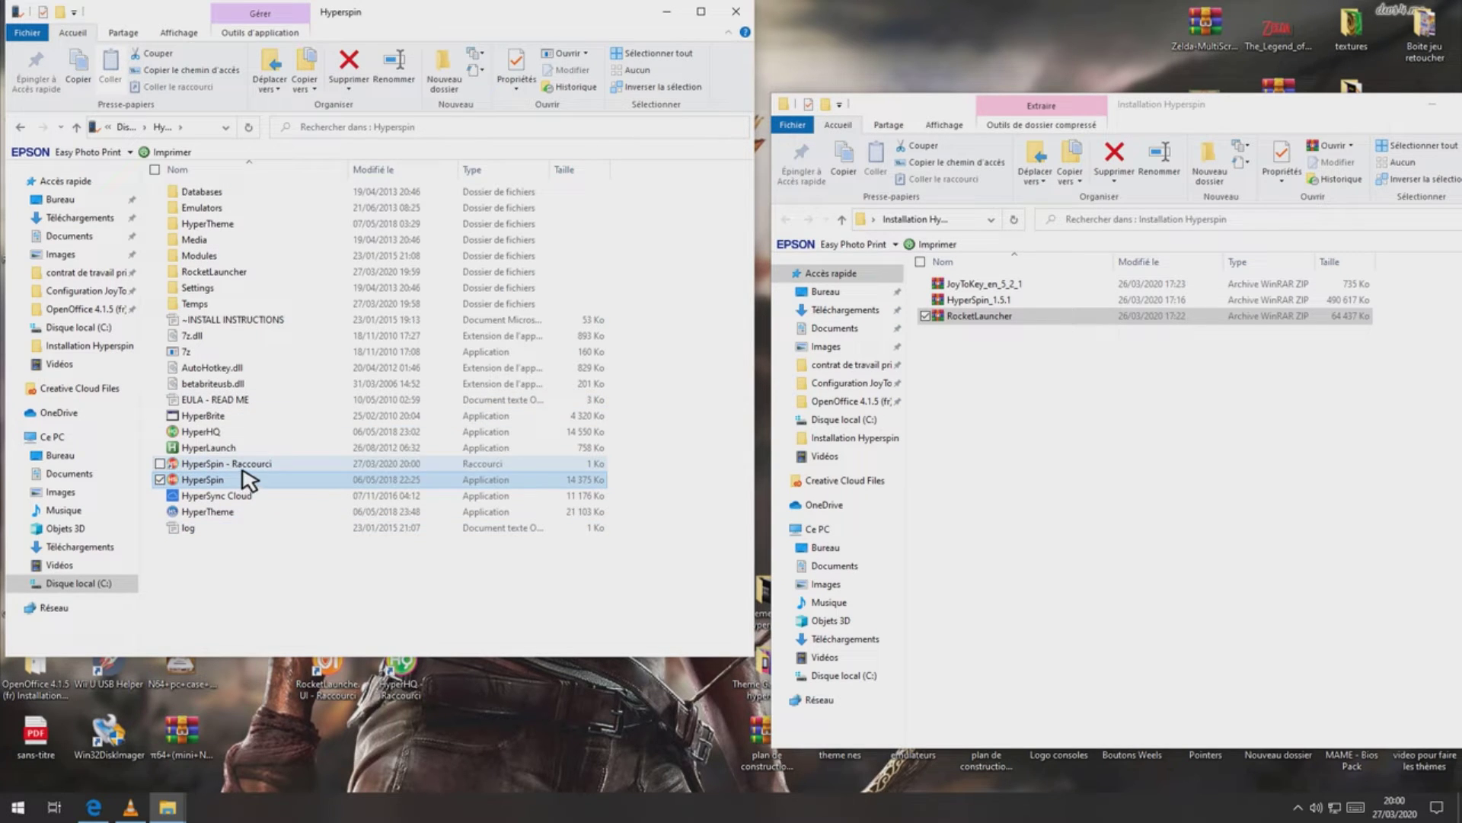
pyautogui.rightClick(245, 463)
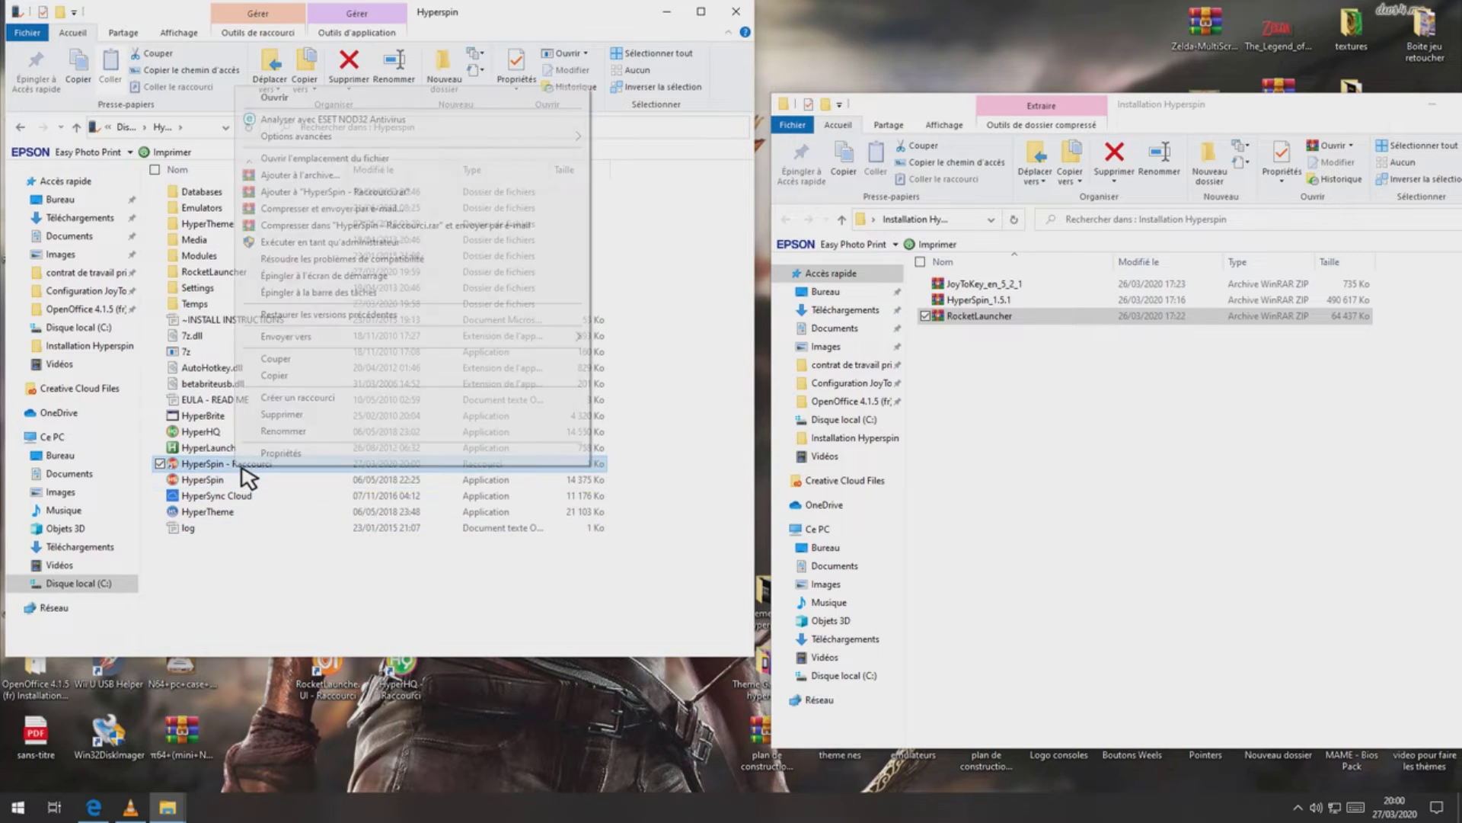
pyautogui.click(294, 359)
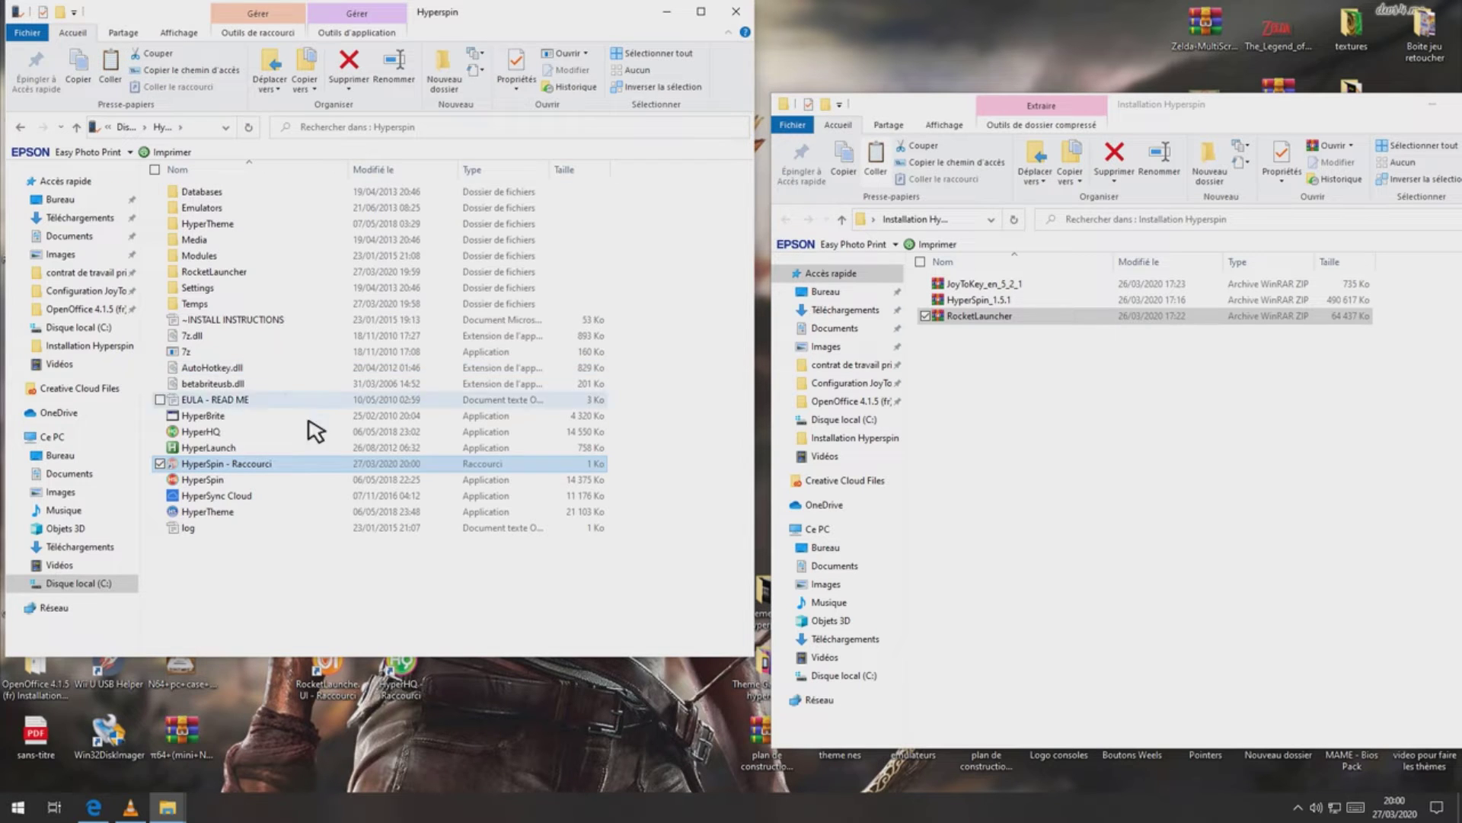
pyautogui.rightClick(500, 678)
pyautogui.click(573, 575)
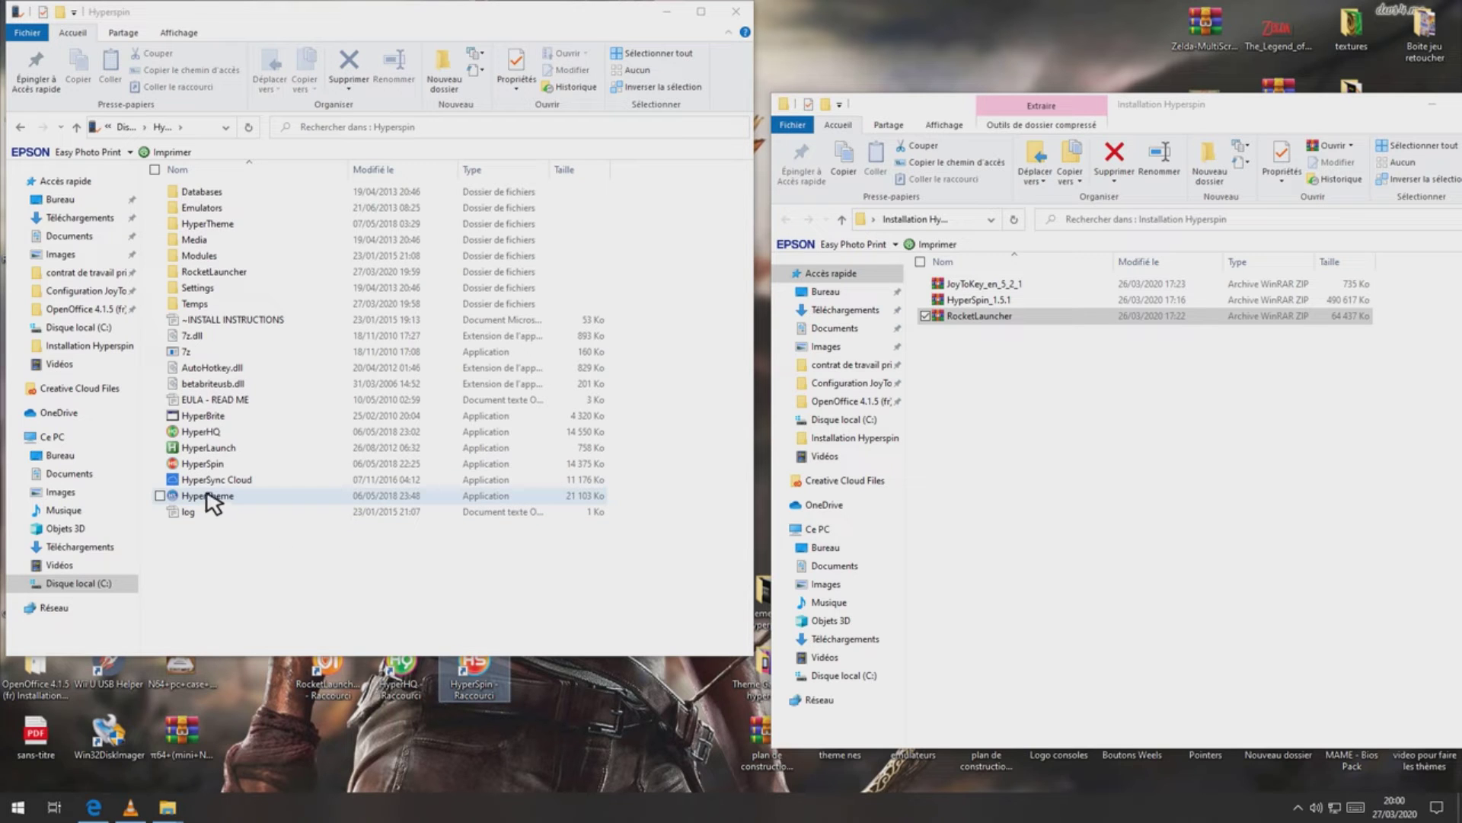
# - Create a shortcut to the HyperTheme application and place it on the desktop
pyautogui.rightClick(209, 502)
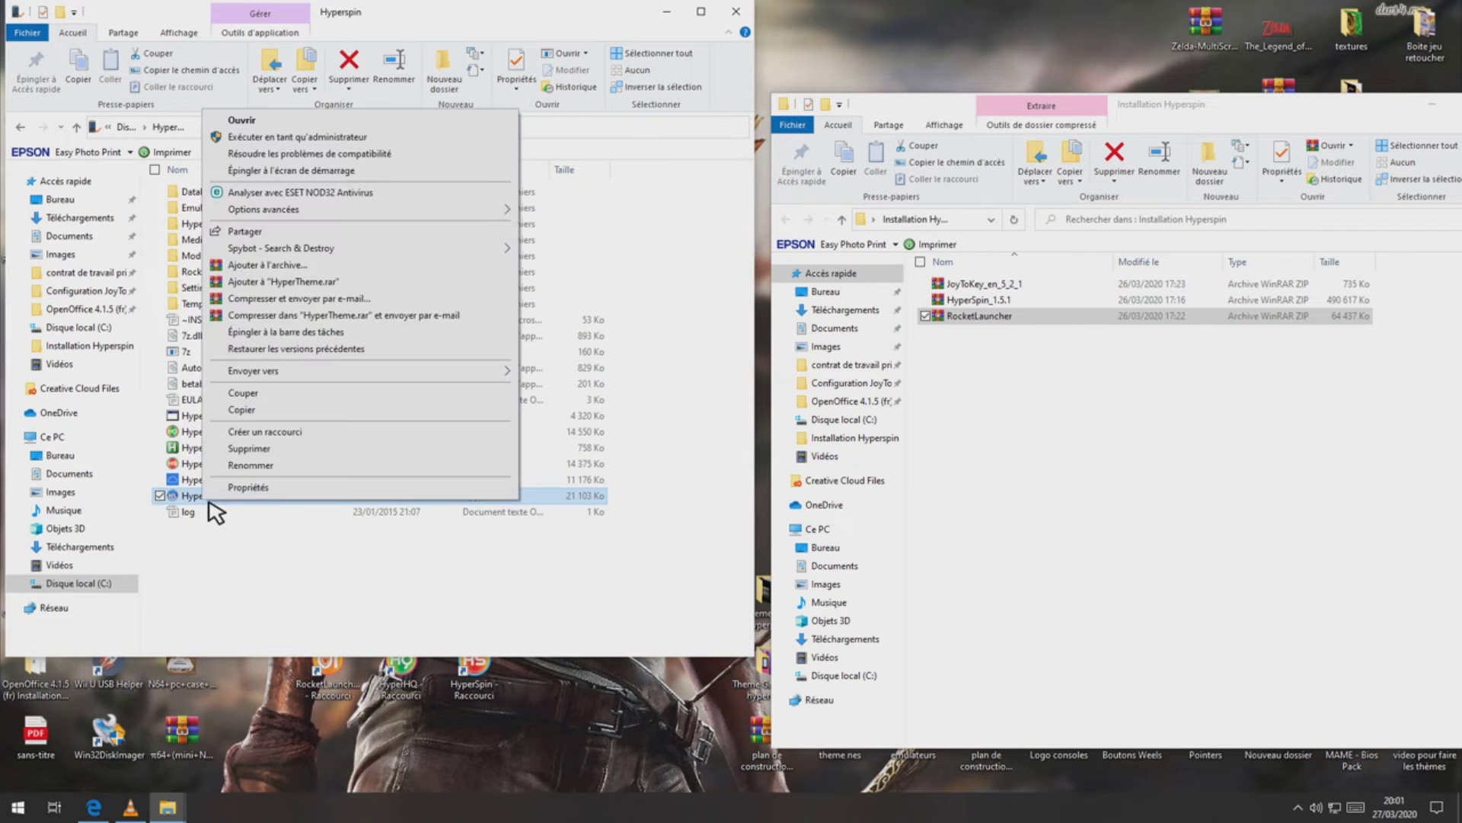
pyautogui.click(271, 436)
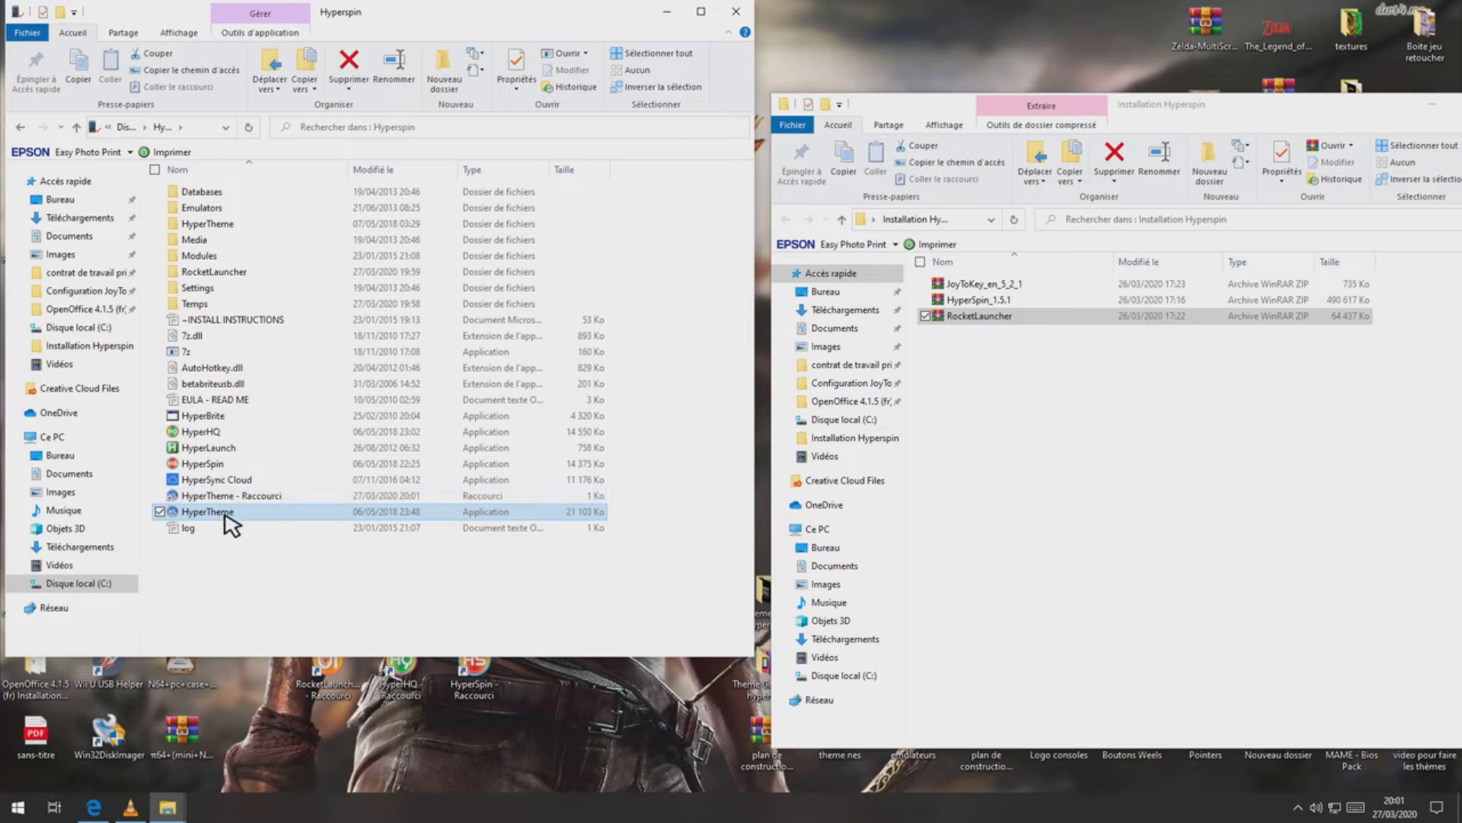
pyautogui.rightClick(245, 496)
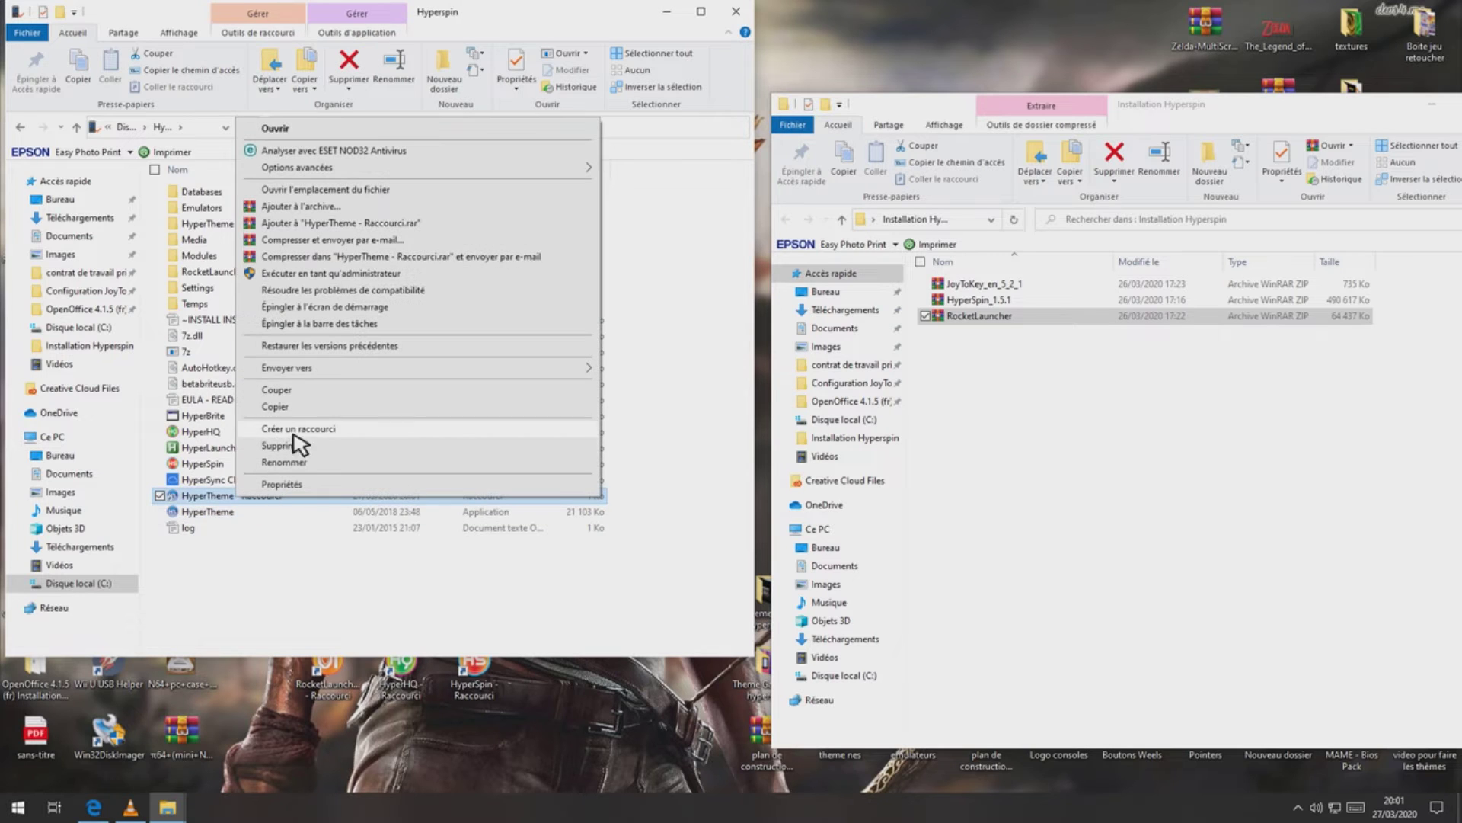
pyautogui.click(297, 409)
pyautogui.rightClick(543, 687)
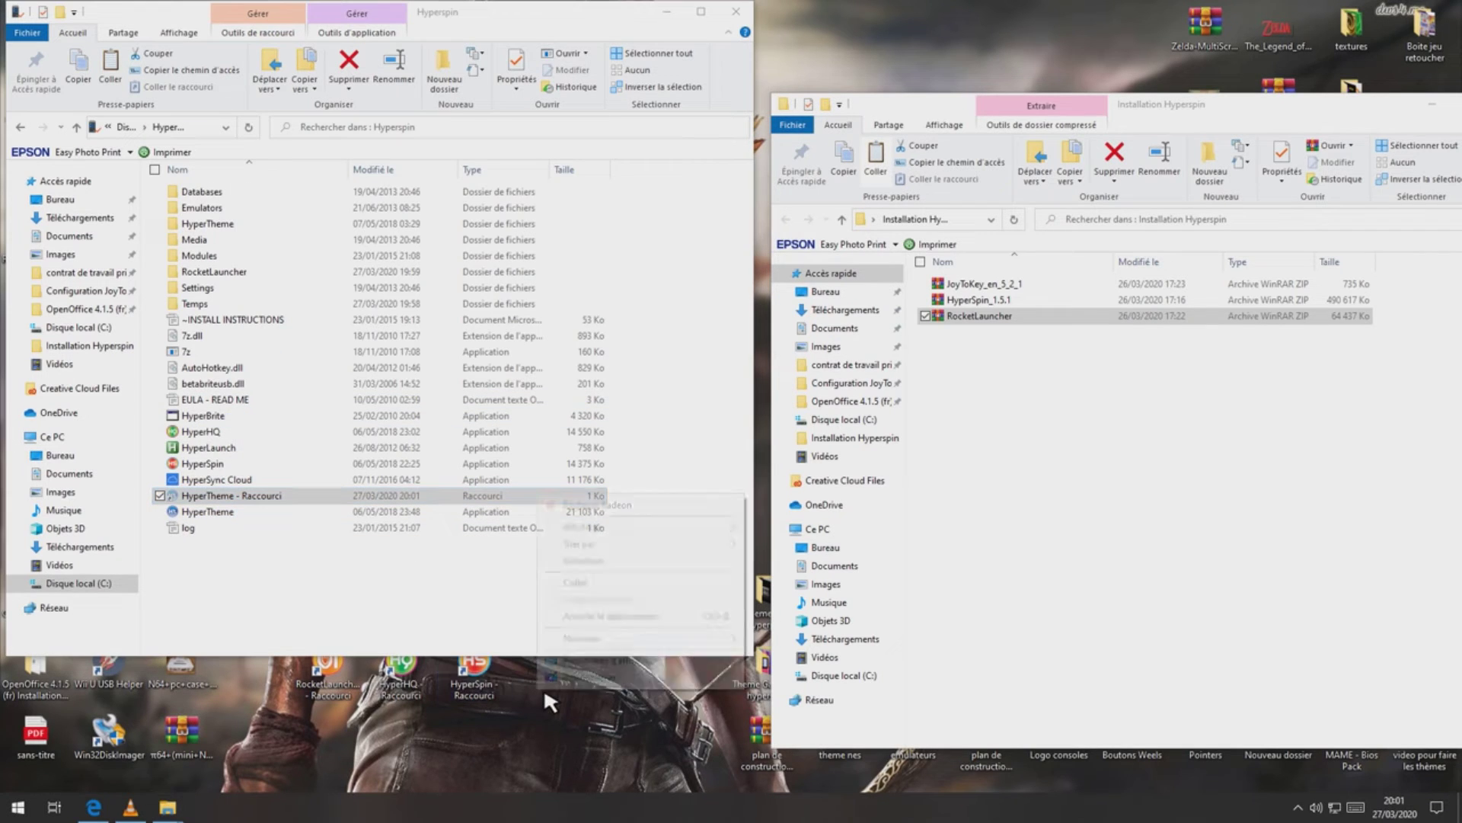
pyautogui.click(584, 585)
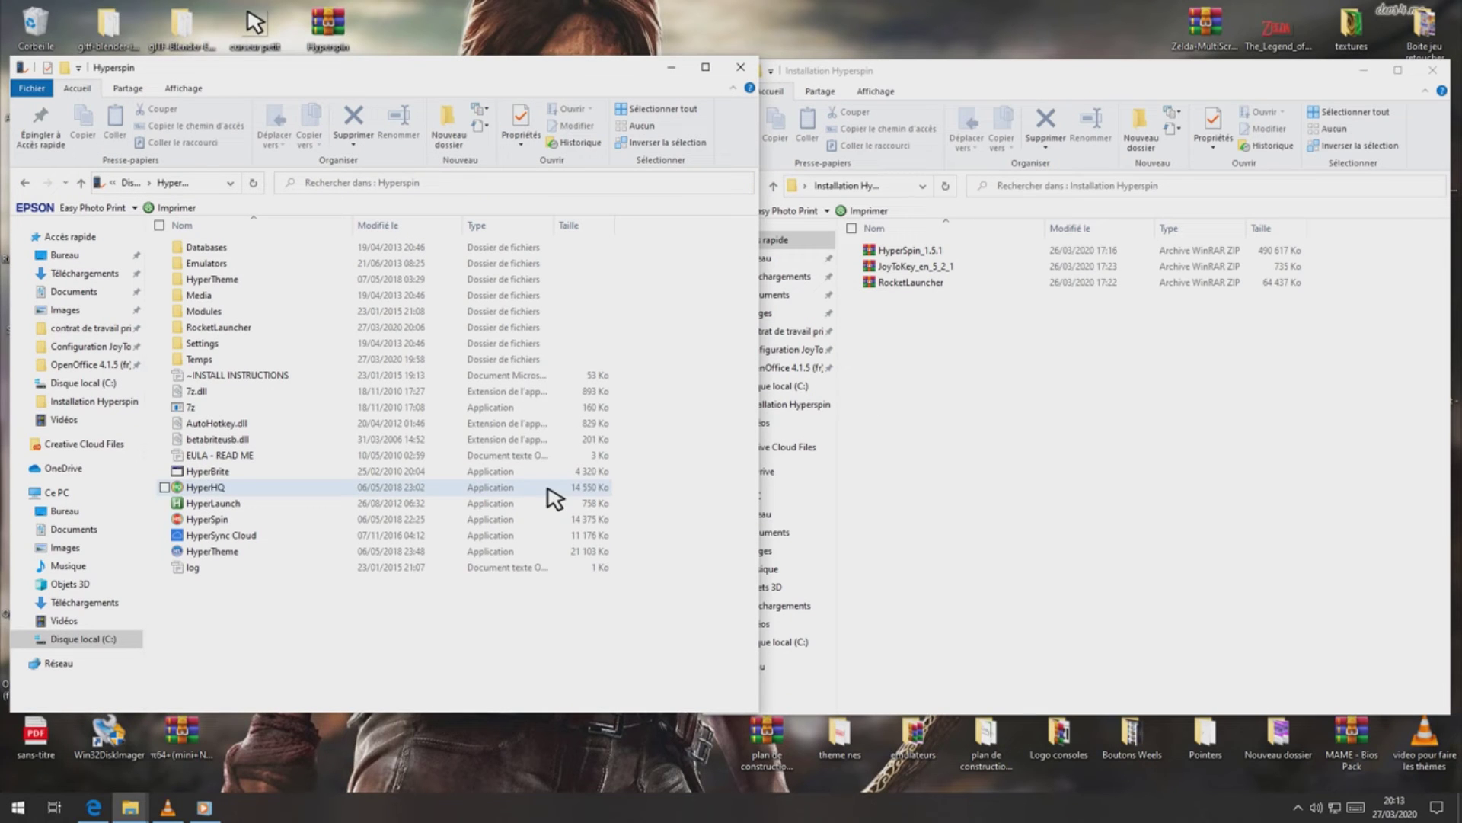
# - Close the Installation Hyperspin window and check the contents of the RocketLauncher folder before returning to the Hyperspin folder
pyautogui.click(1436, 68)
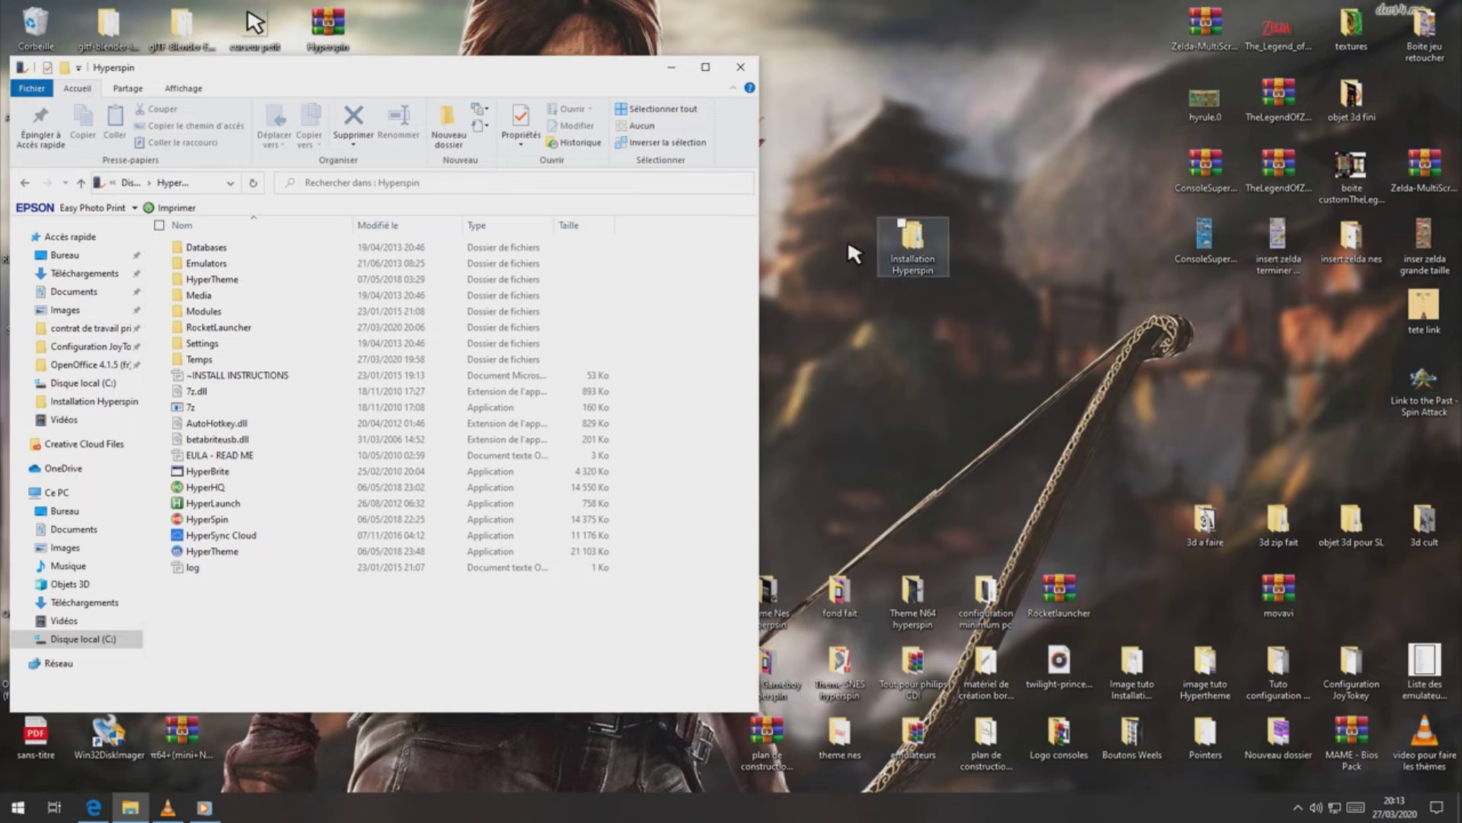
pyautogui.doubleClick(242, 329)
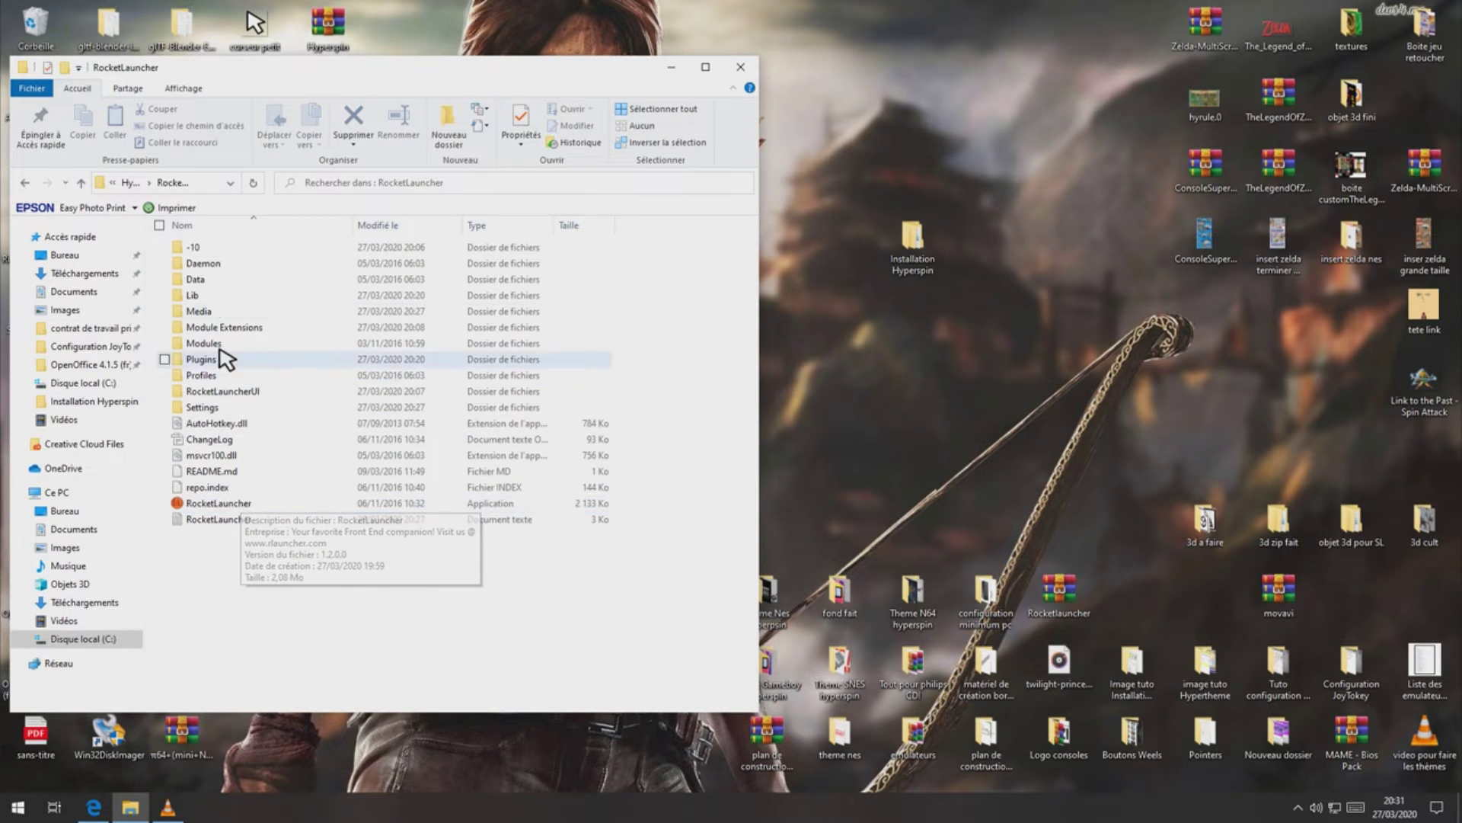
pyautogui.click(81, 183)
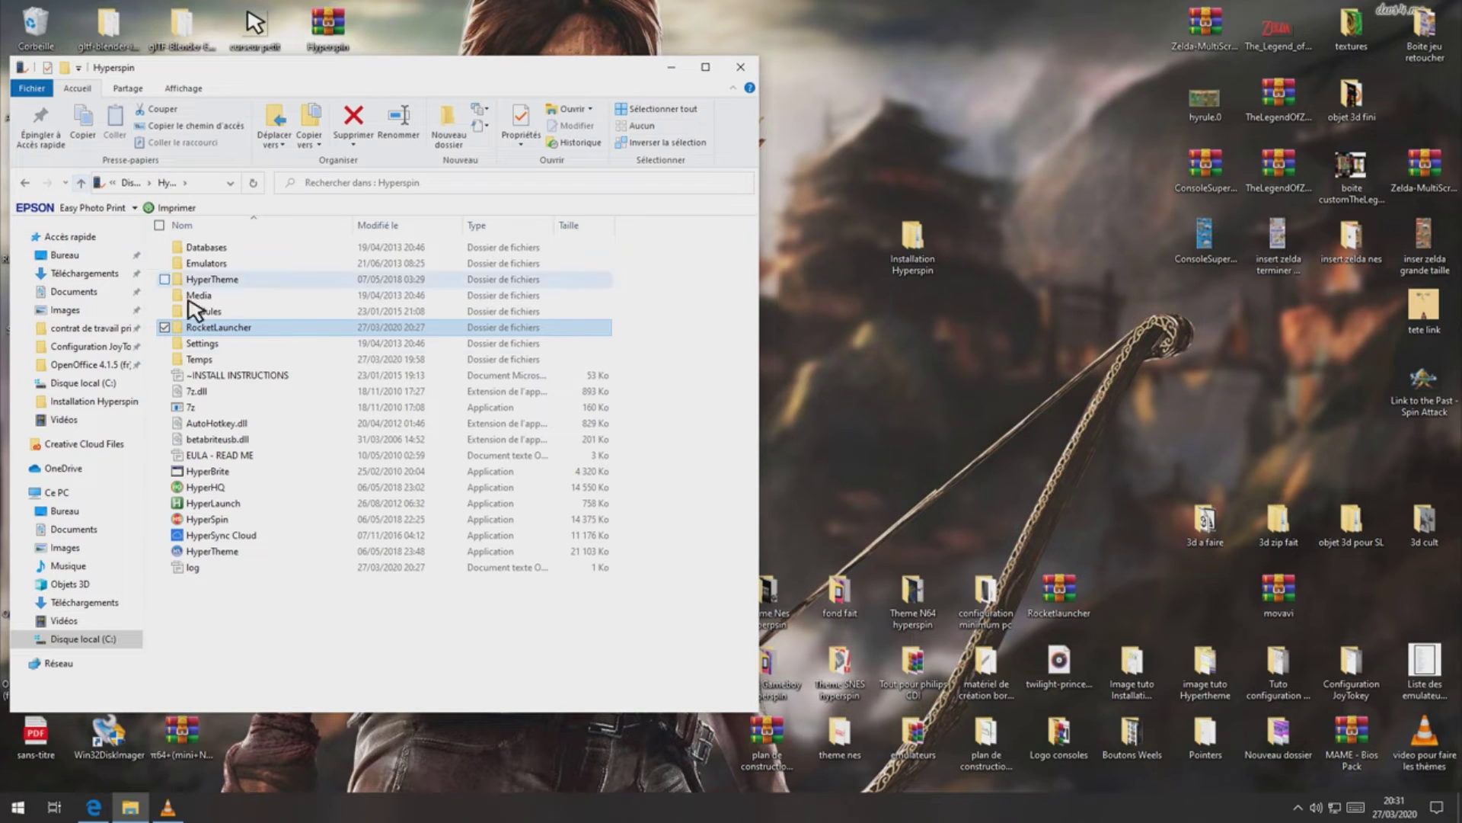
# - Launch HyperSpin from the Hyperspin folder to check that it runs, and exit it
pyautogui.click(207, 526)
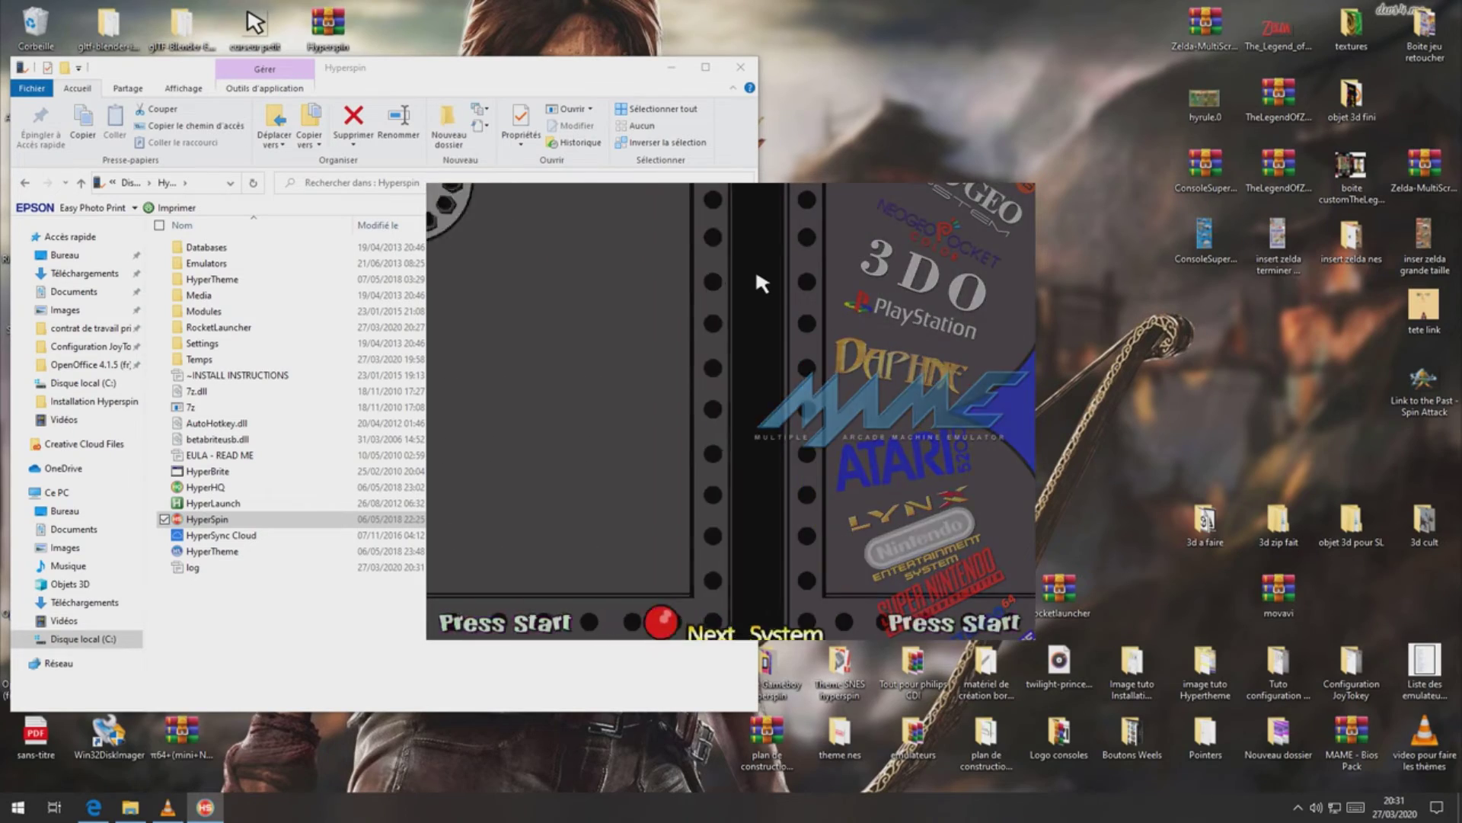
pyautogui.press('Escape')
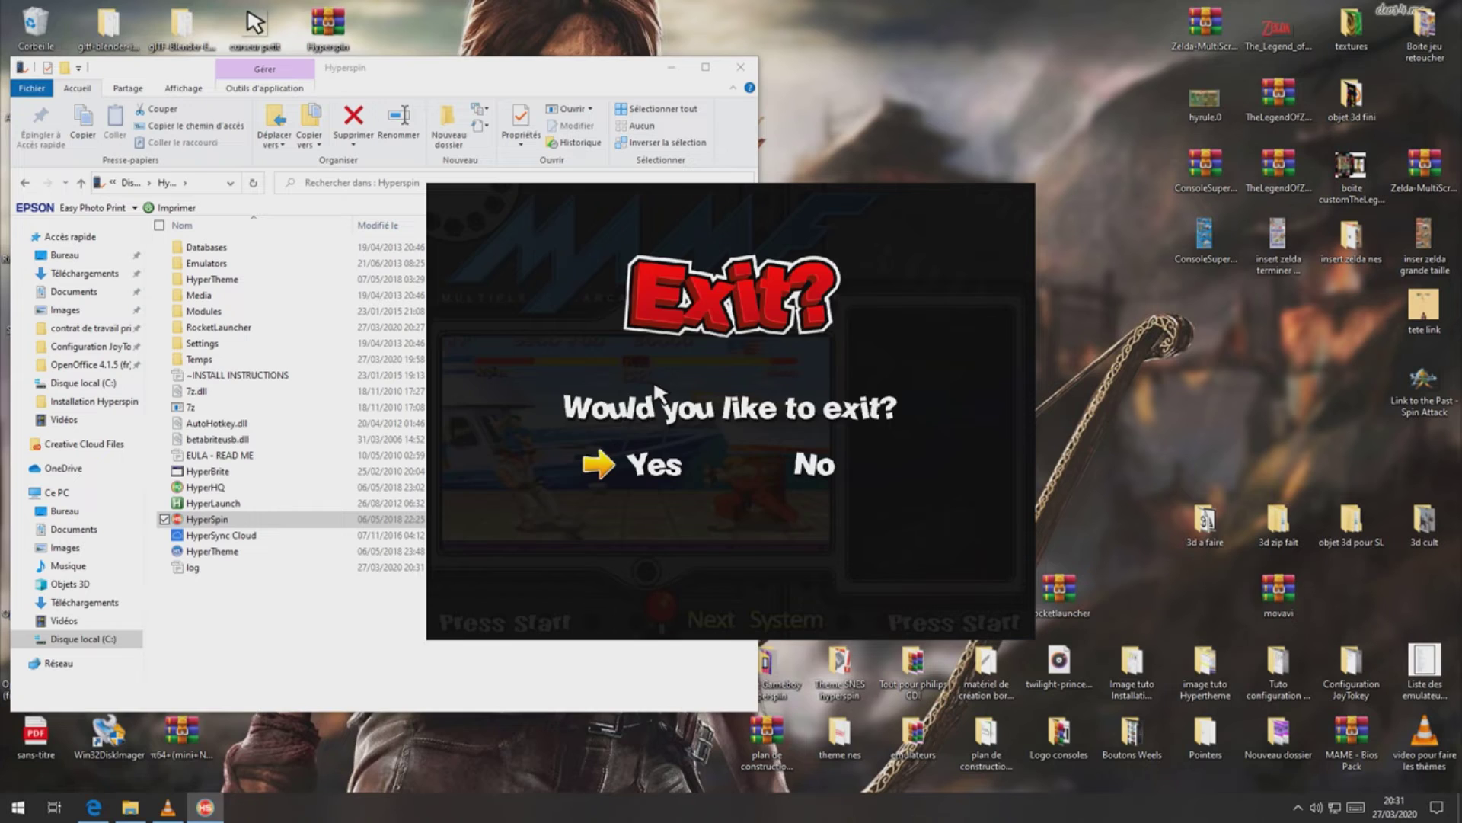
pyautogui.press('Return')
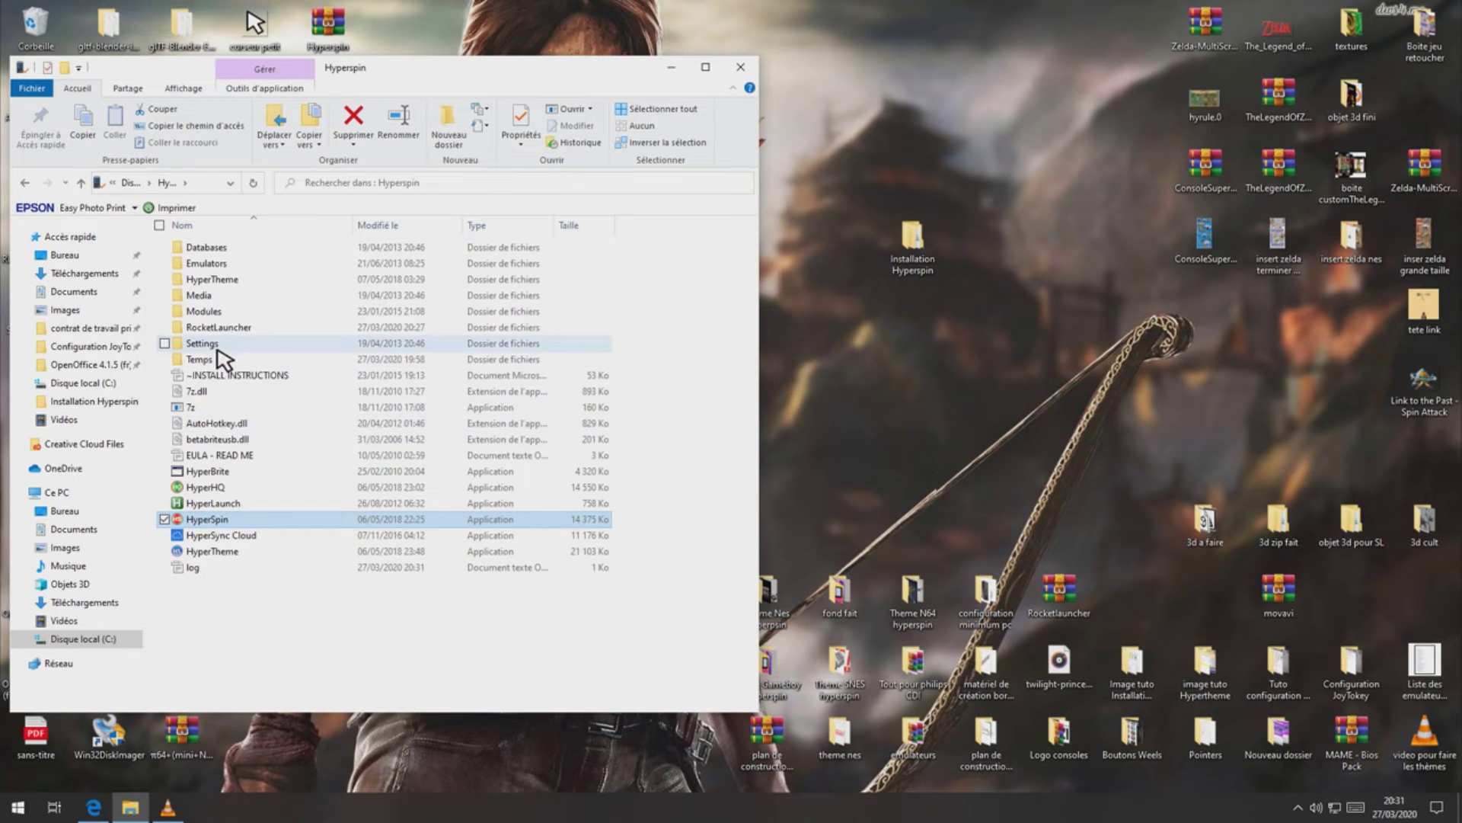
# - Launch the RocketLauncher application from the RocketLauncher folder to check that it runs, and close it
pyautogui.doubleClick(223, 328)
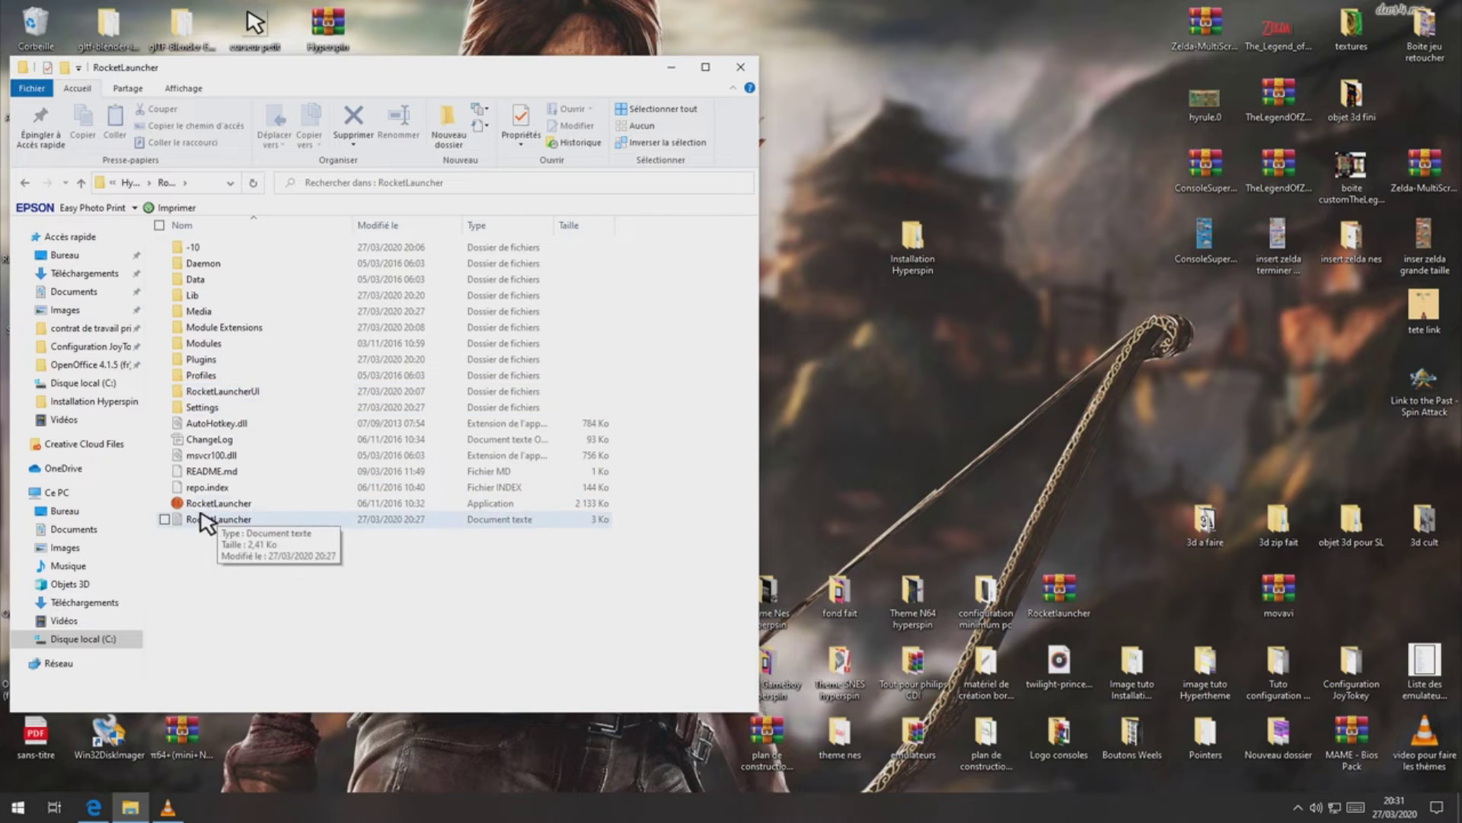
pyautogui.click(221, 507)
pyautogui.doubleClick(228, 506)
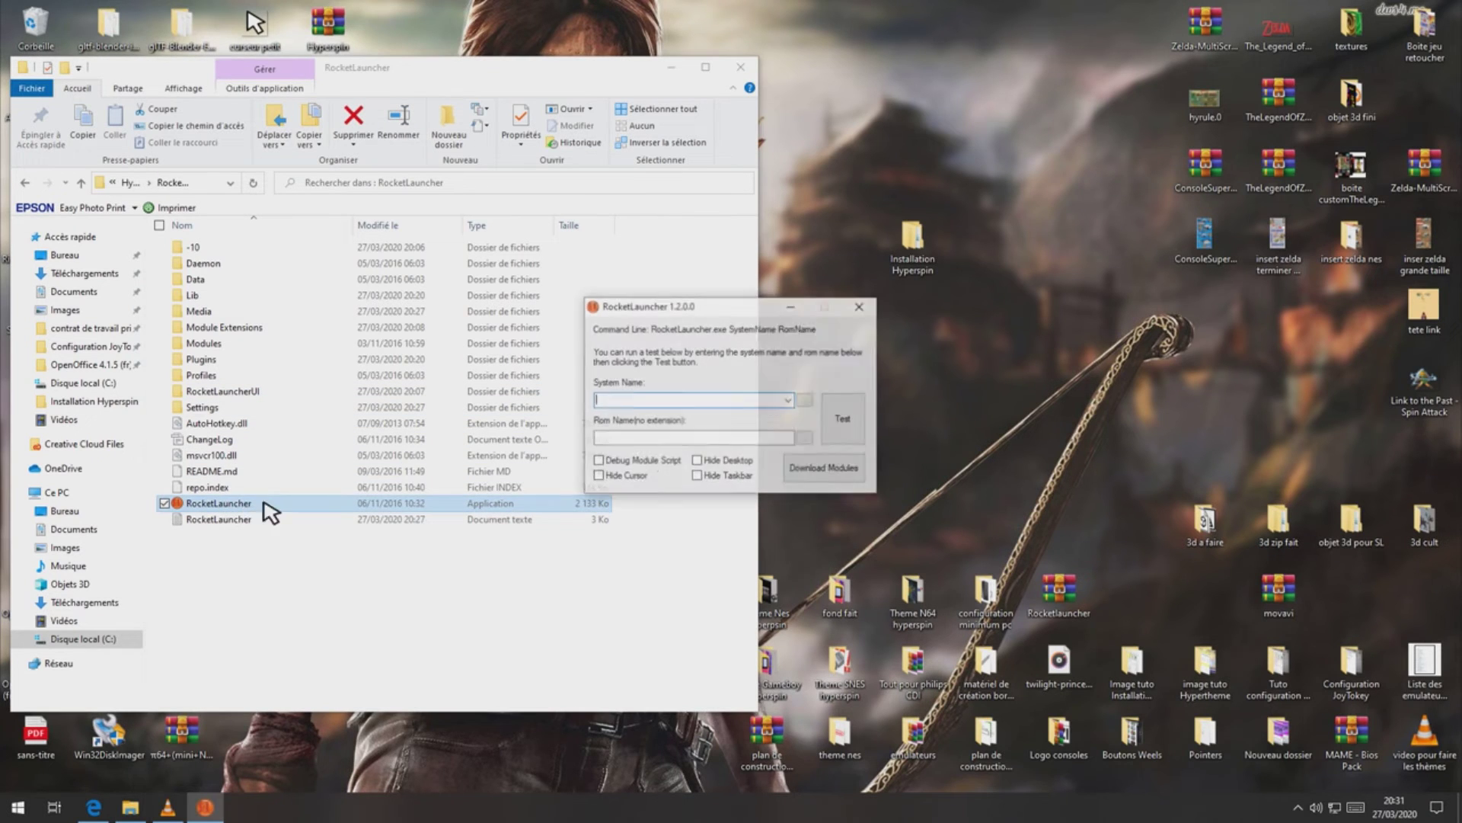
pyautogui.click(872, 306)
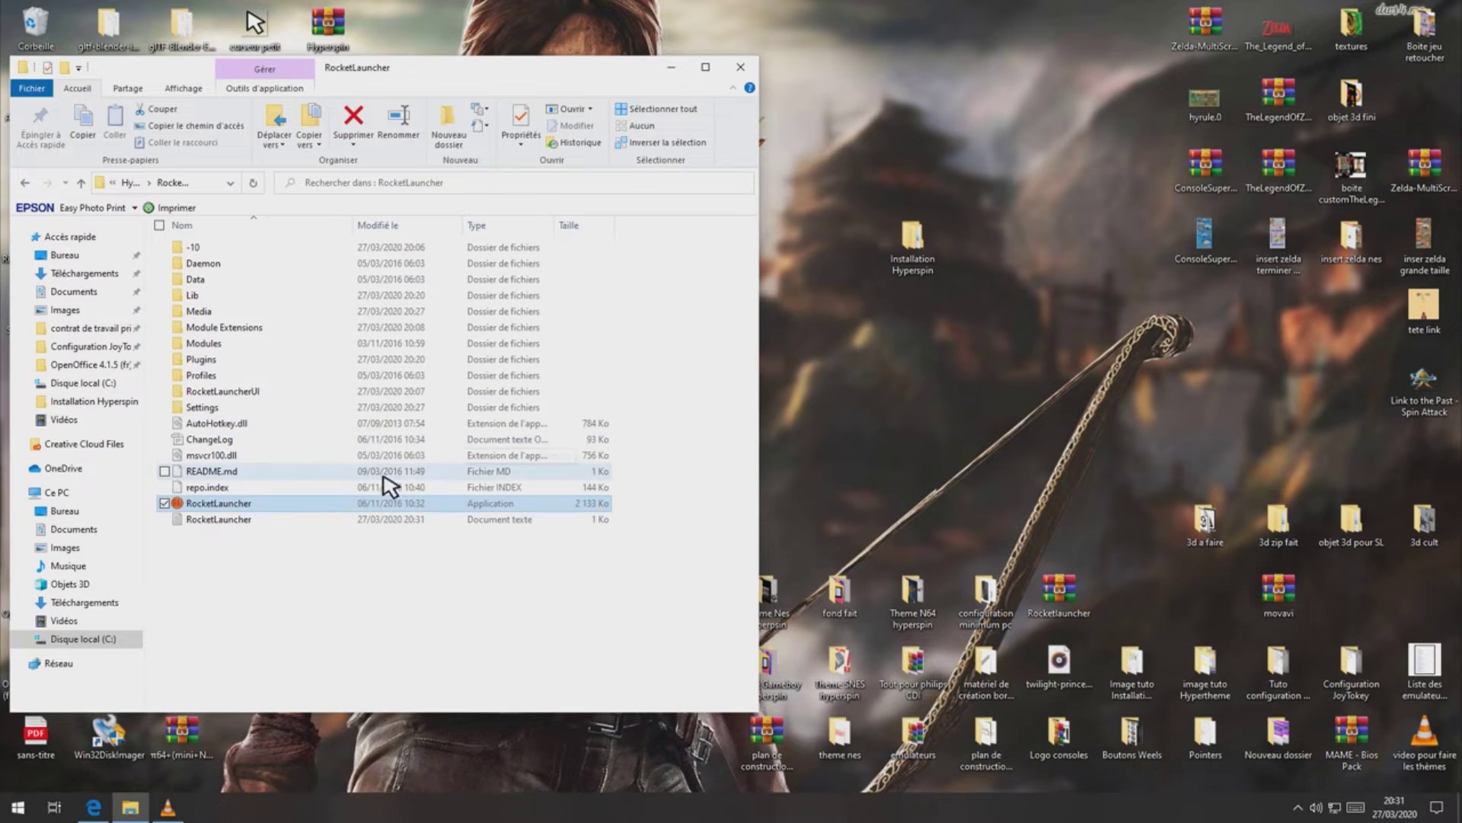
# - Launch the RocketLauncherUI application from the RocketLauncherUI folder and agree to update it
pyautogui.doubleClick(246, 395)
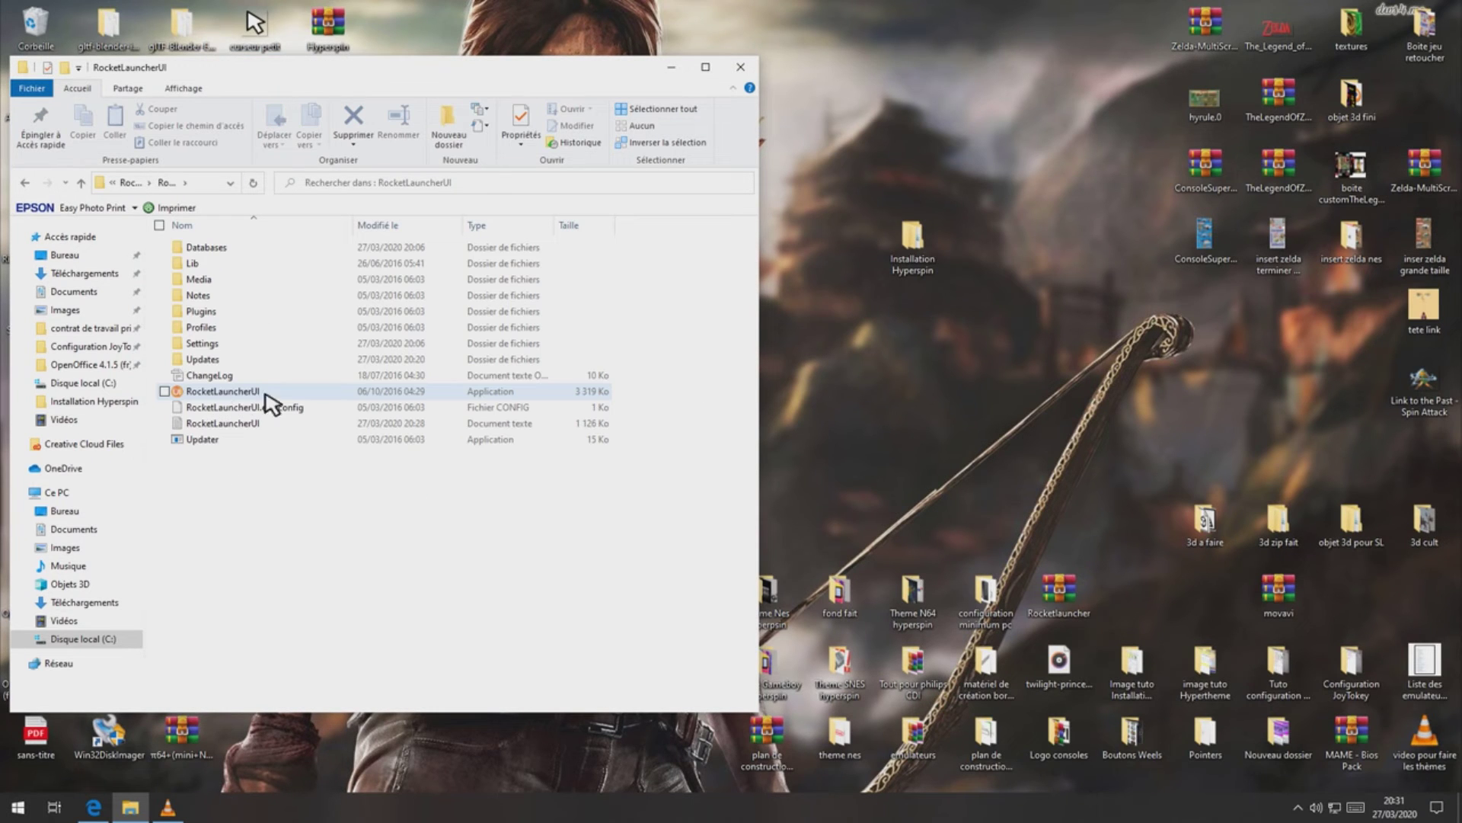
pyautogui.click(246, 392)
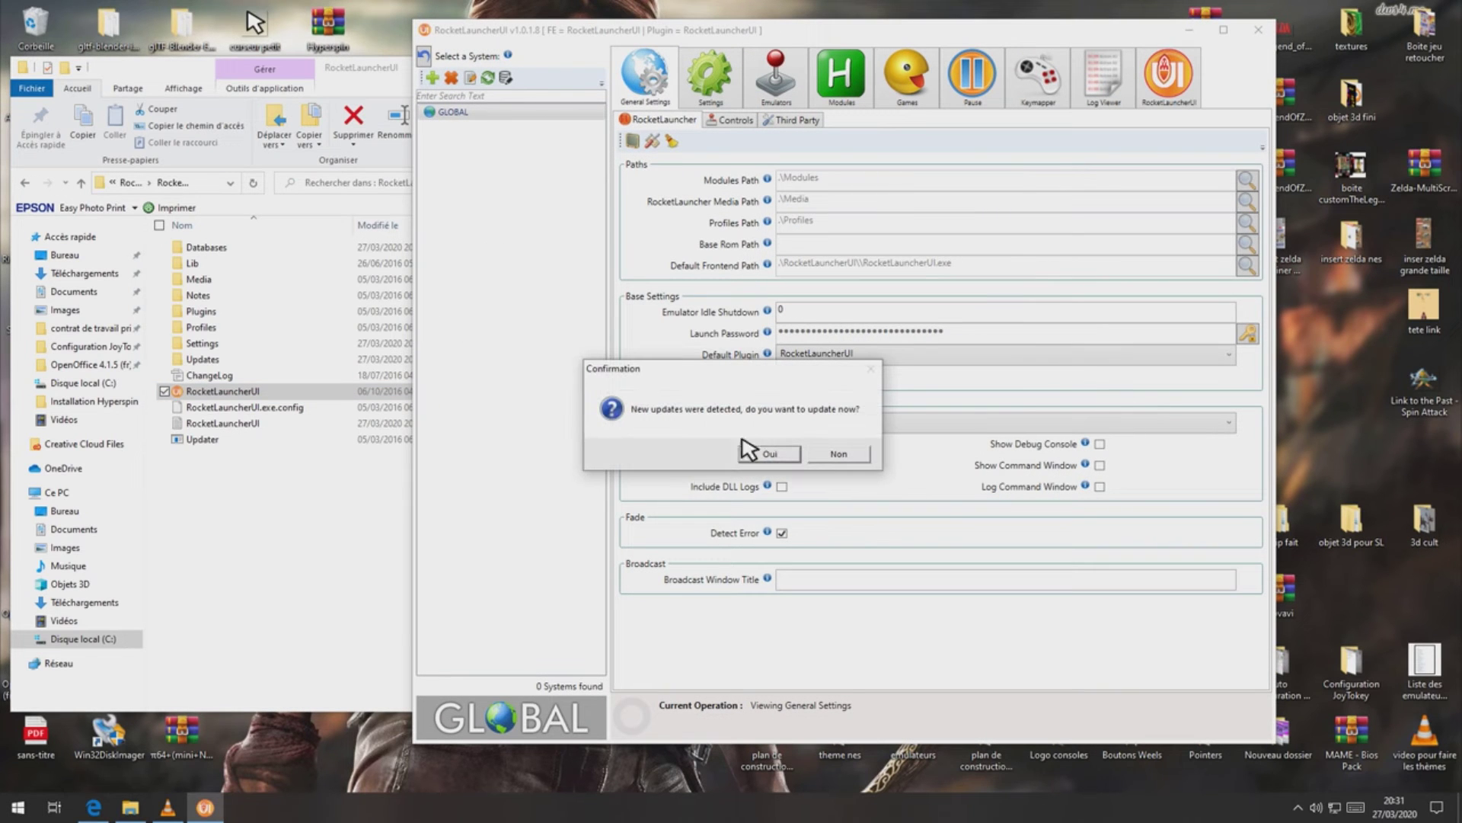
pyautogui.click(773, 455)
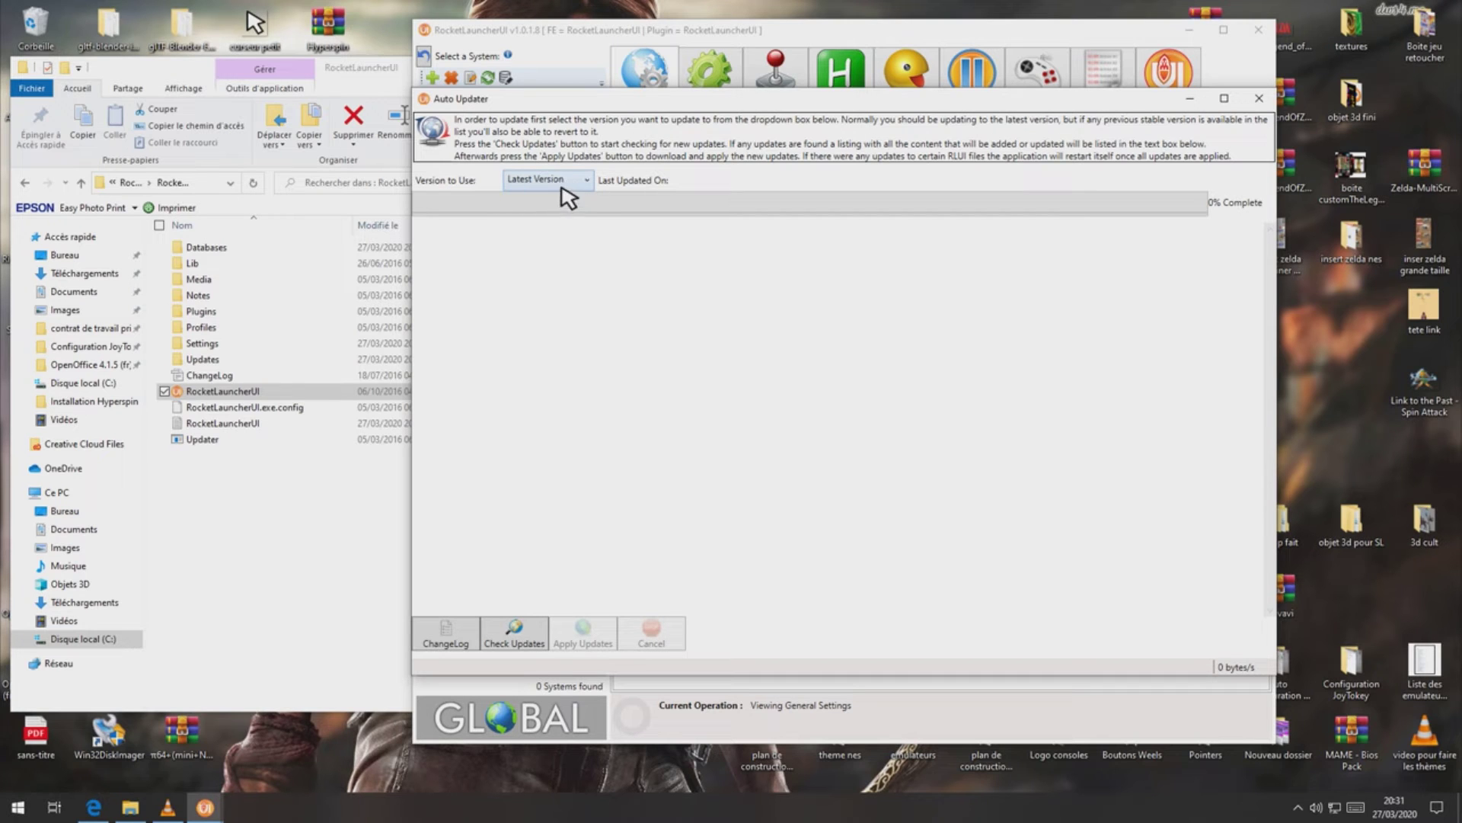
# - Check for updates against the latest version, download and install them all, and let RocketLauncherUI restart
pyautogui.click(526, 638)
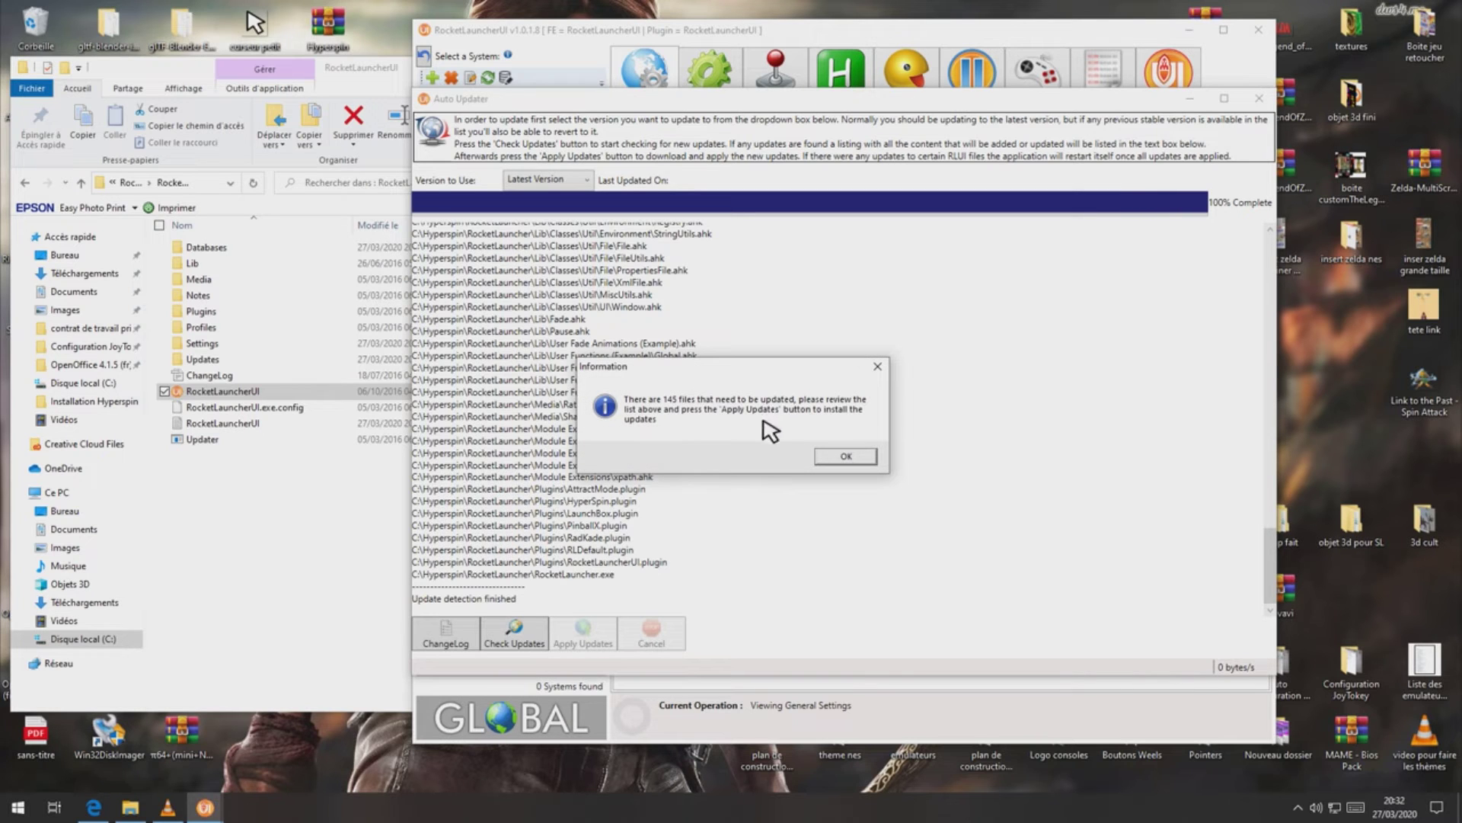
pyautogui.click(845, 456)
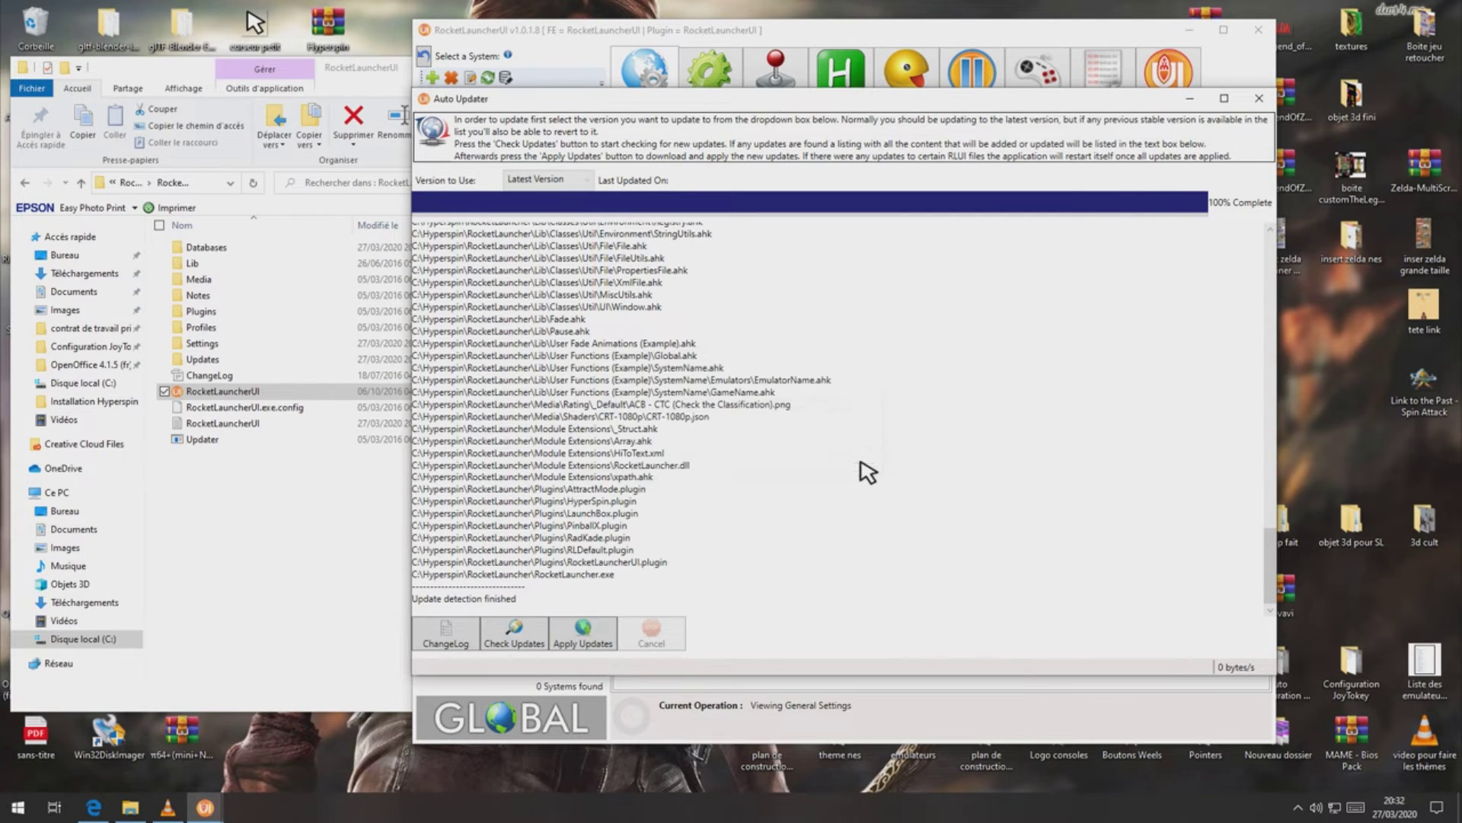
pyautogui.click(585, 638)
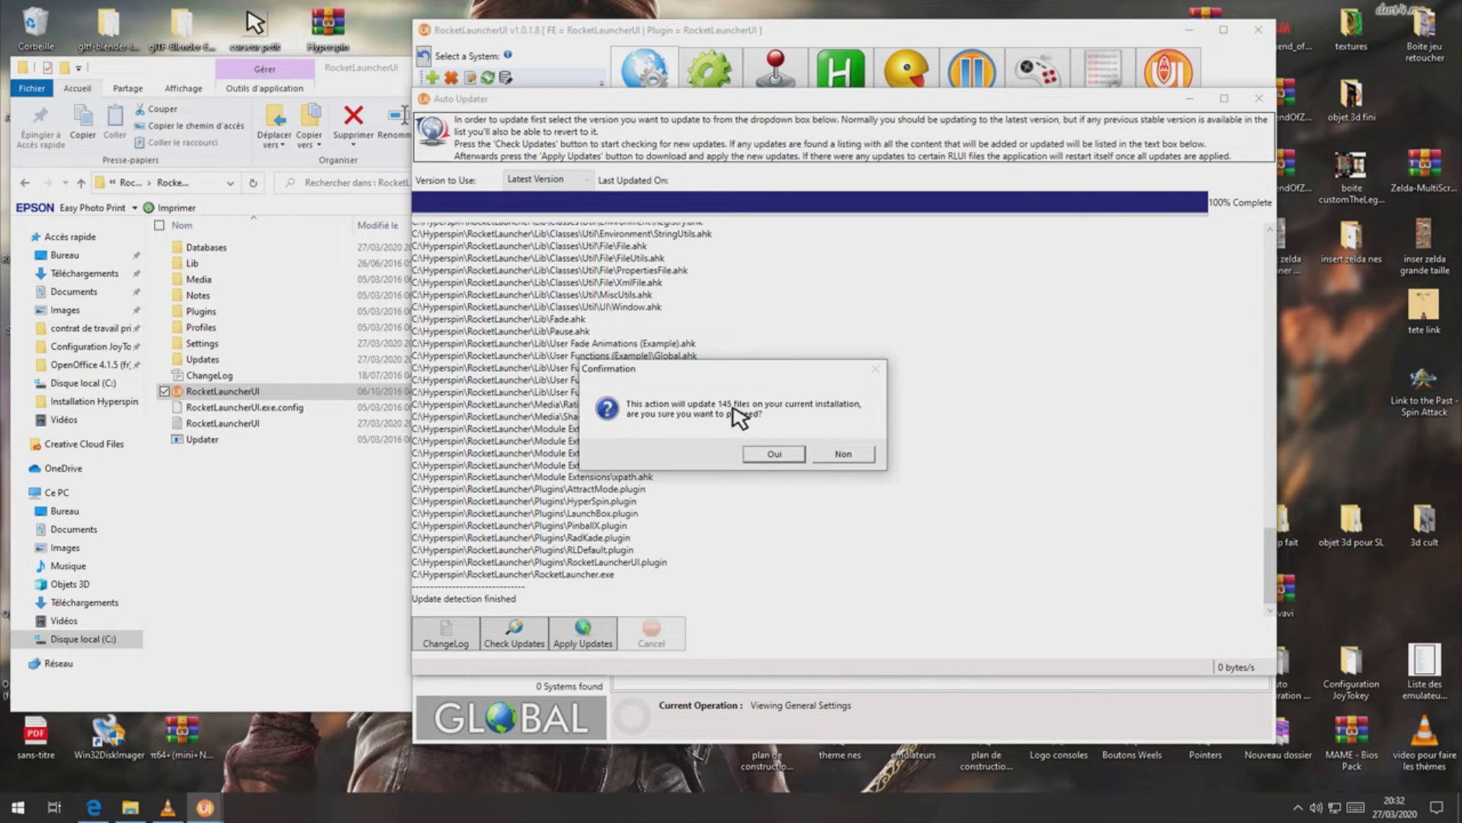
pyautogui.click(774, 454)
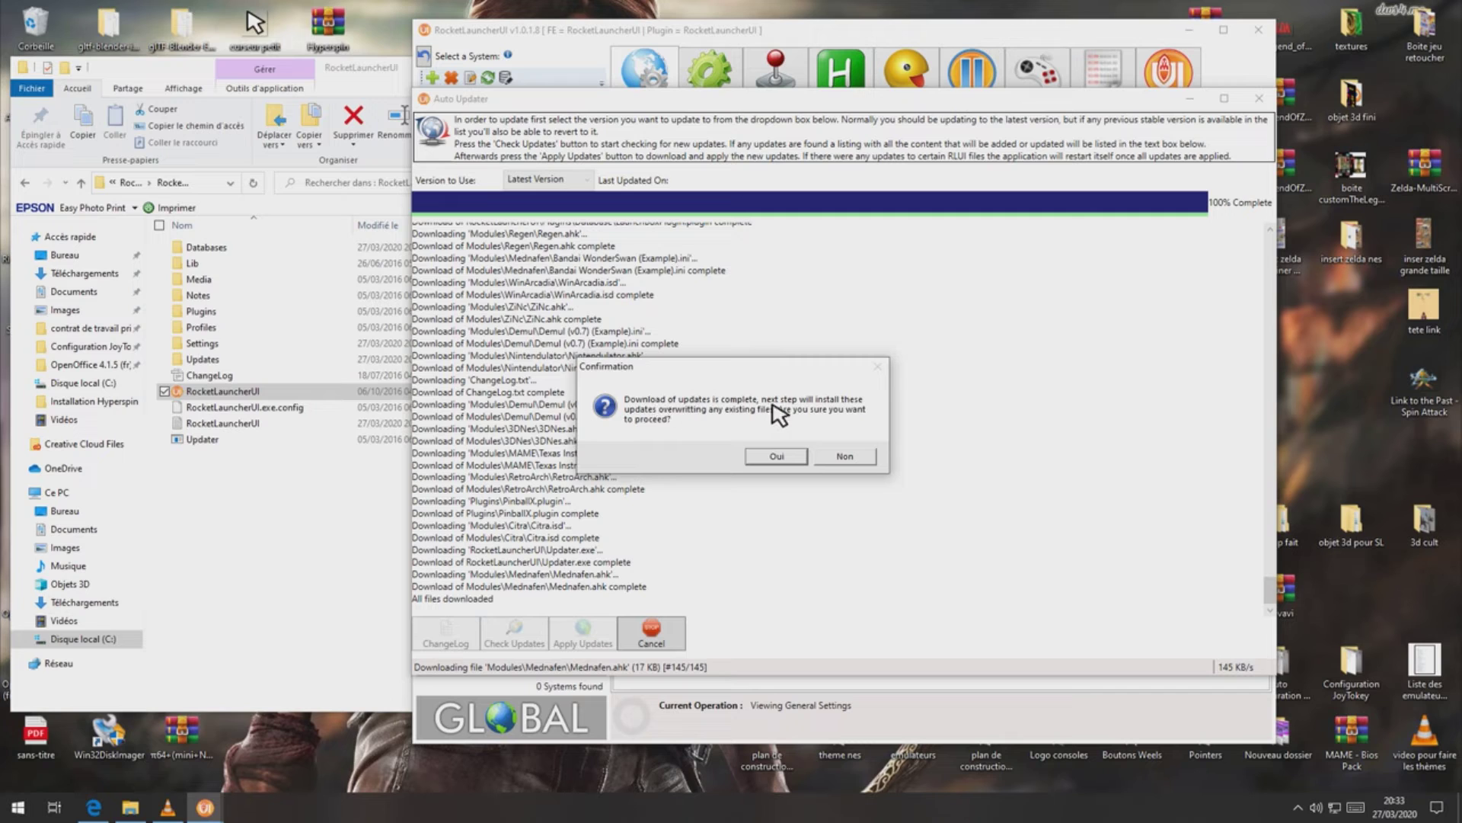
pyautogui.click(780, 457)
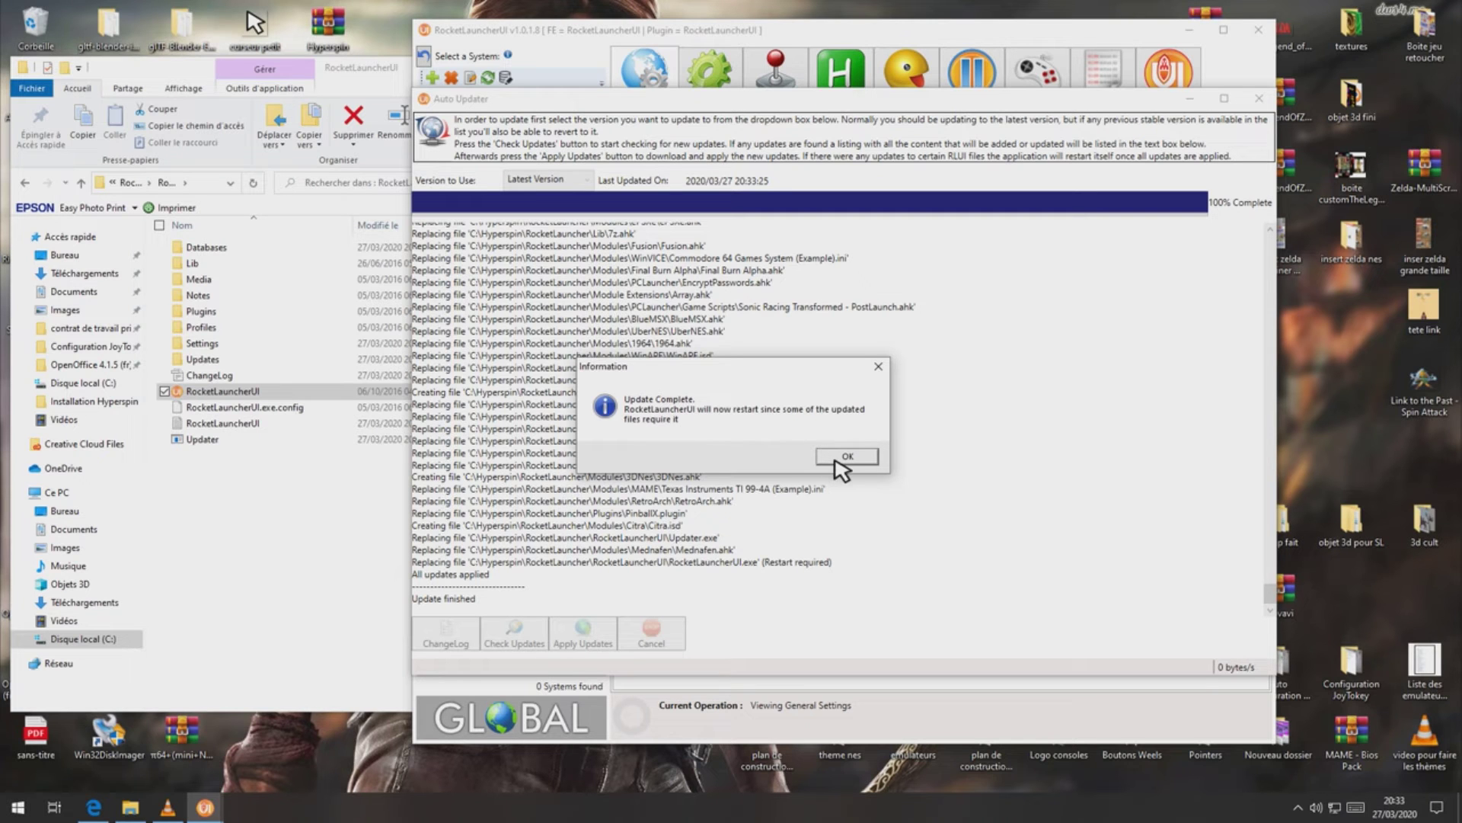
pyautogui.click(844, 457)
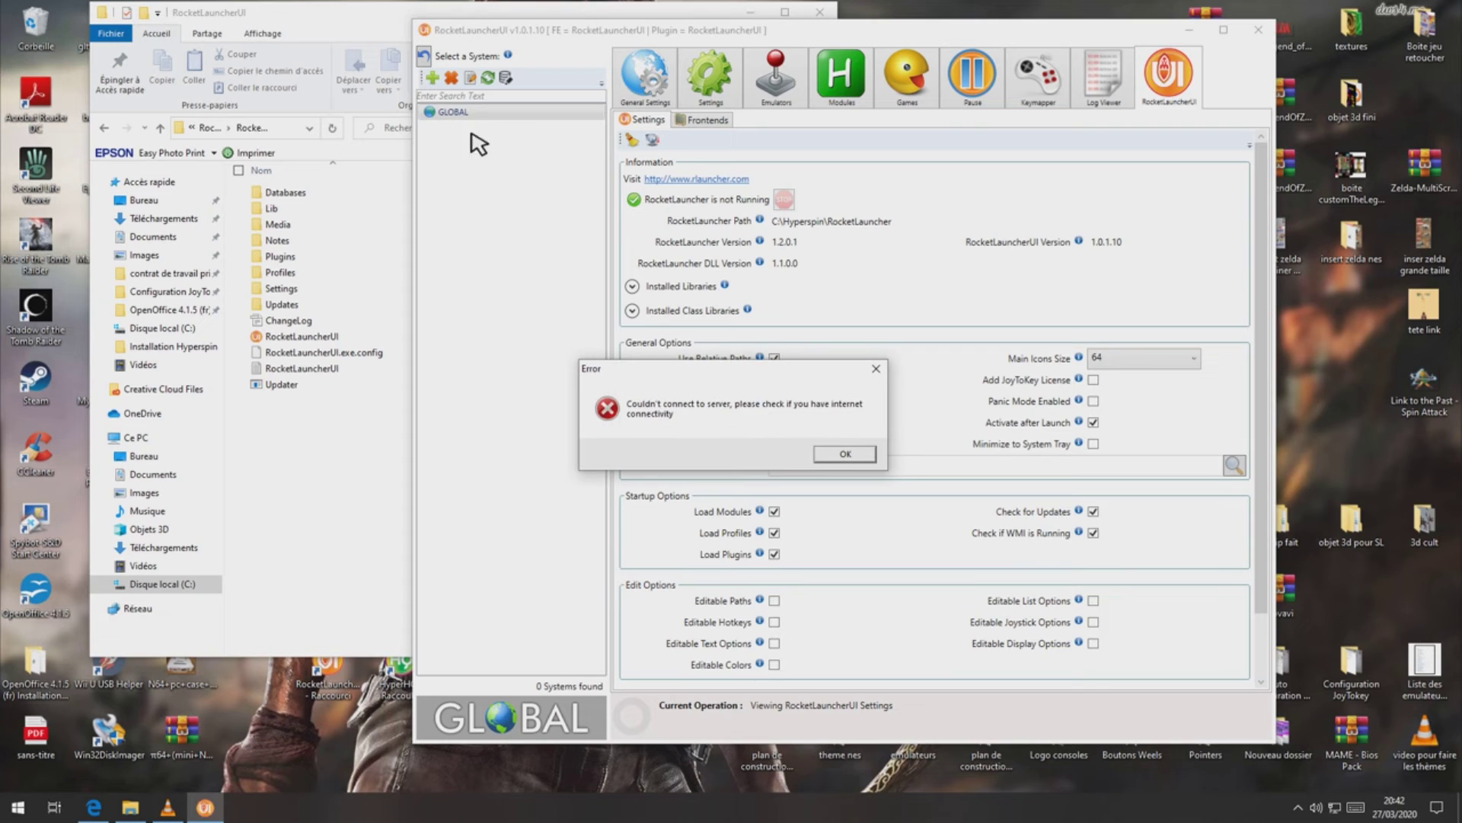
pyautogui.click(862, 457)
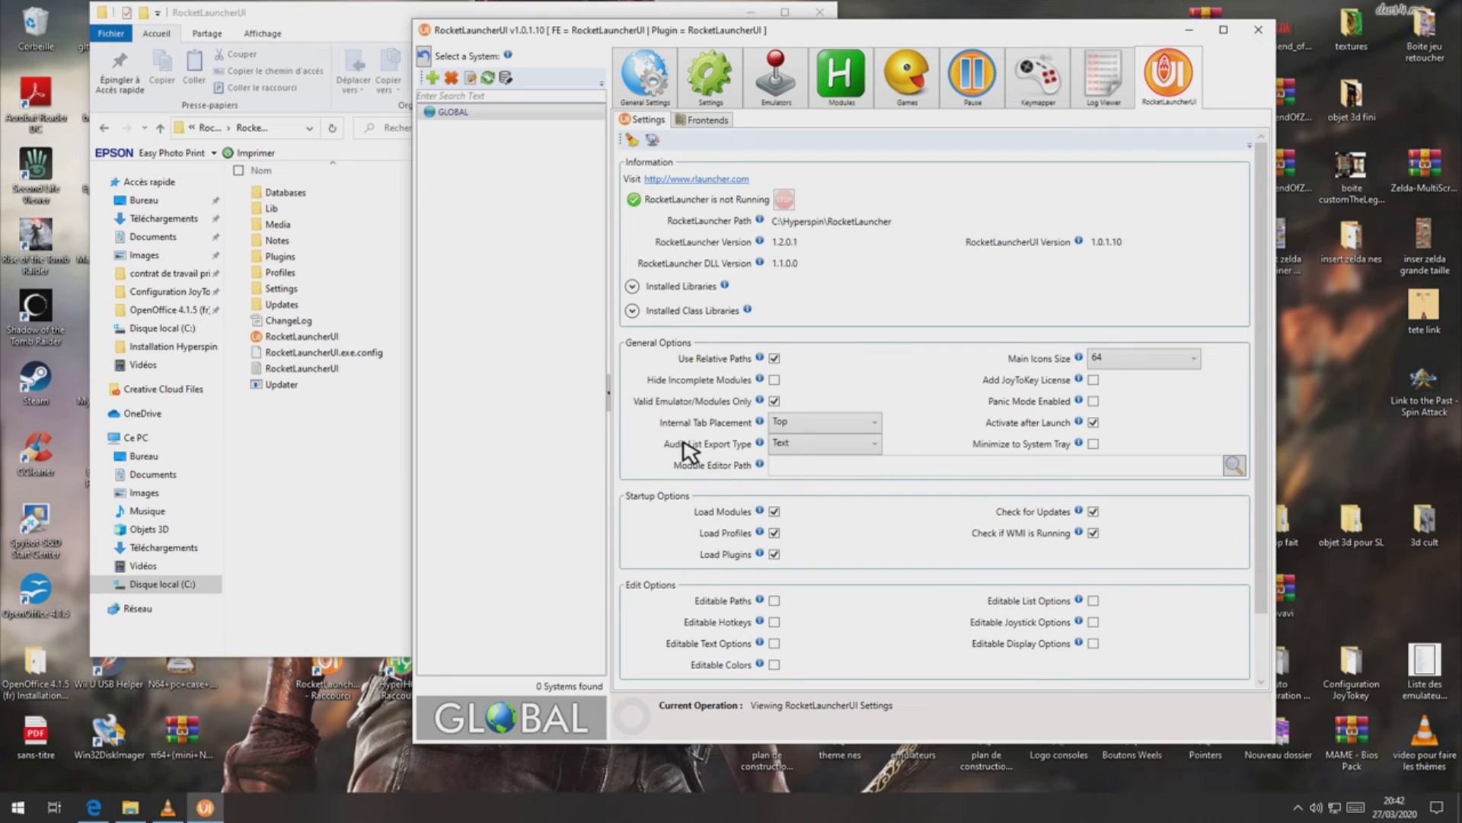
# - Add a frontend named Hyperspin in RocketLauncherUI and set its path to HyperSpin.exe in the Hyperspin folder on drive C:
pyautogui.click(493, 112)
pyautogui.click(702, 120)
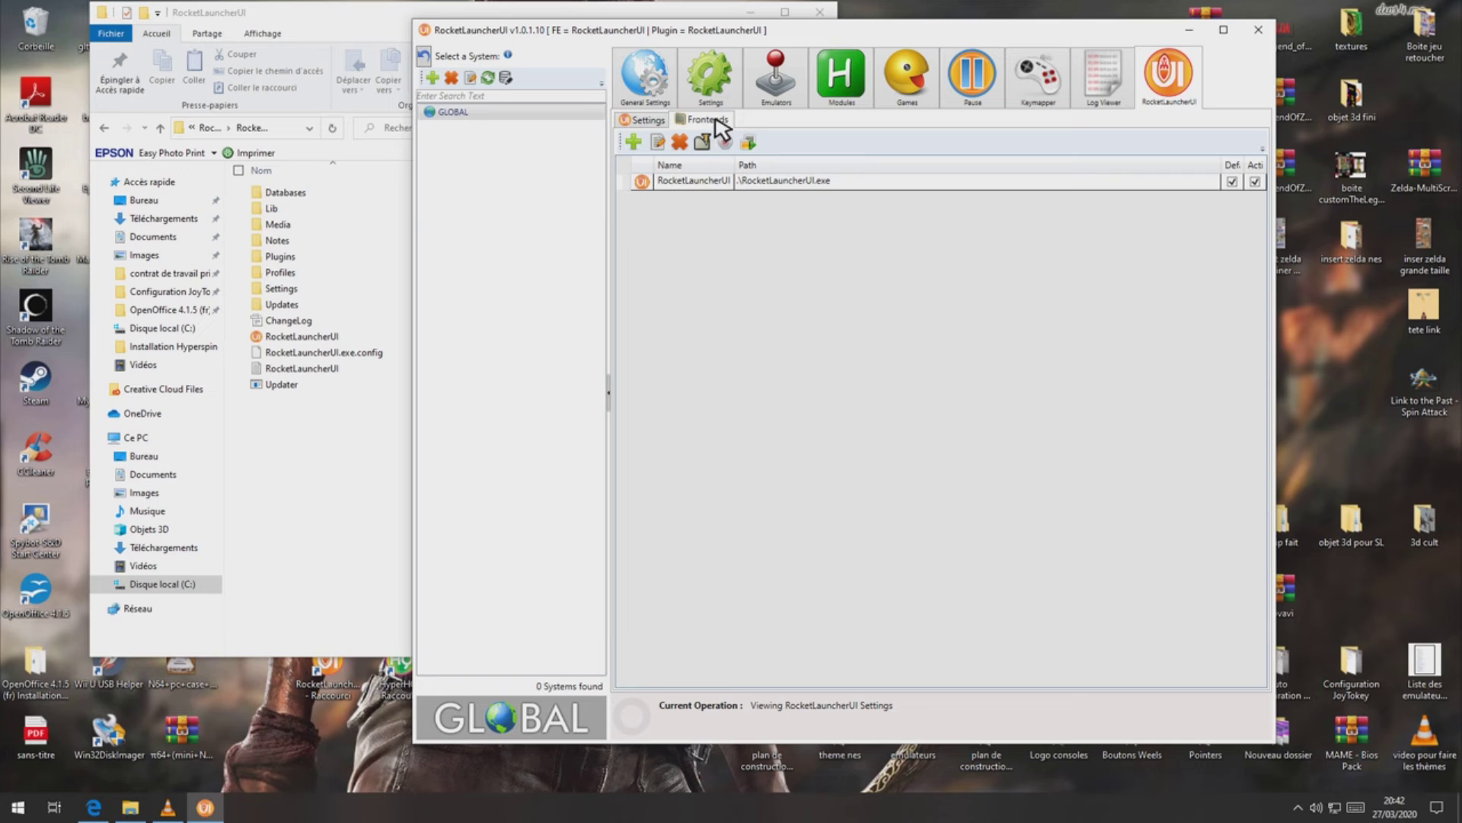
pyautogui.click(636, 143)
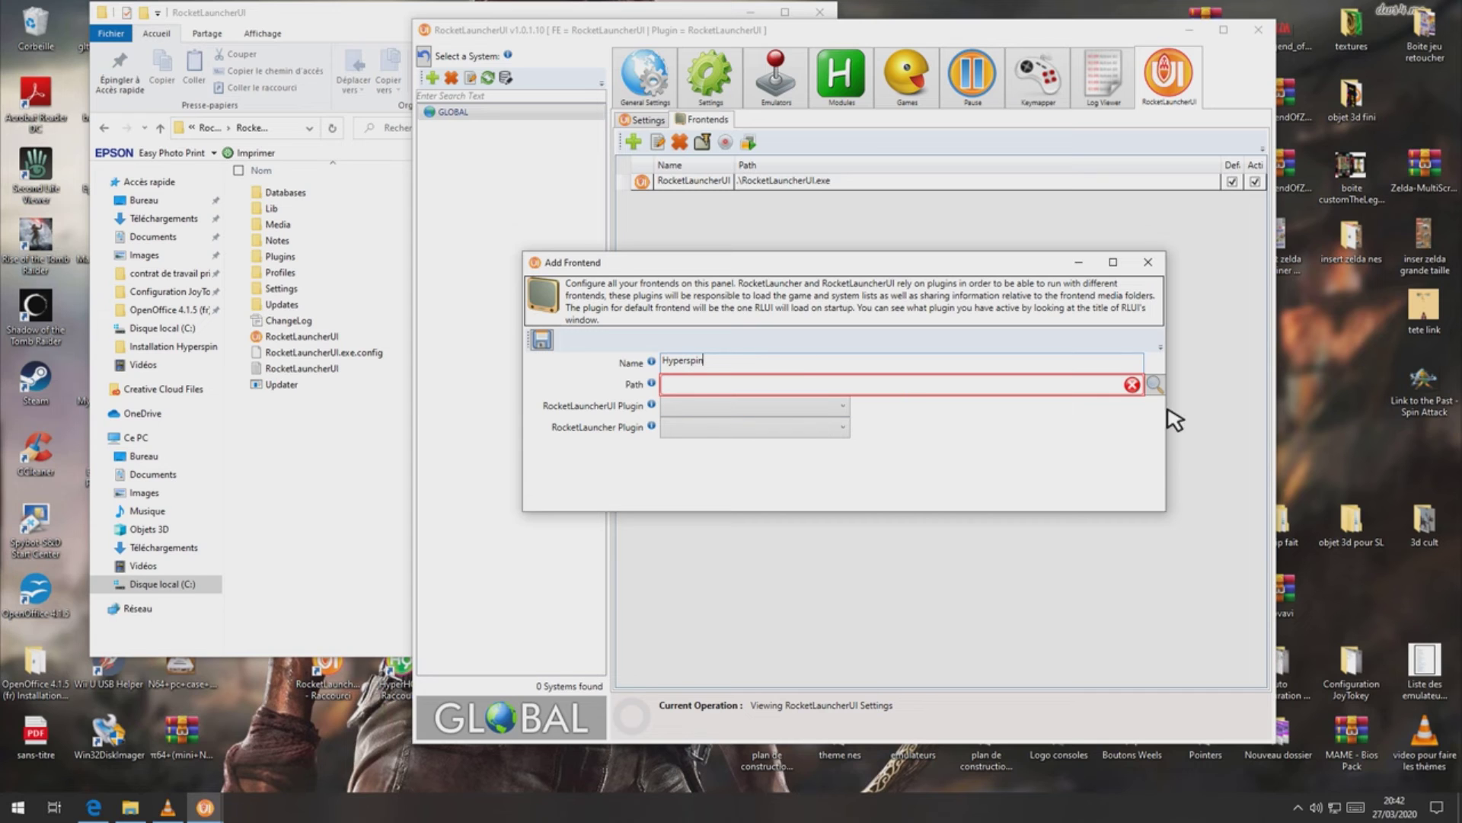
pyautogui.click(1157, 385)
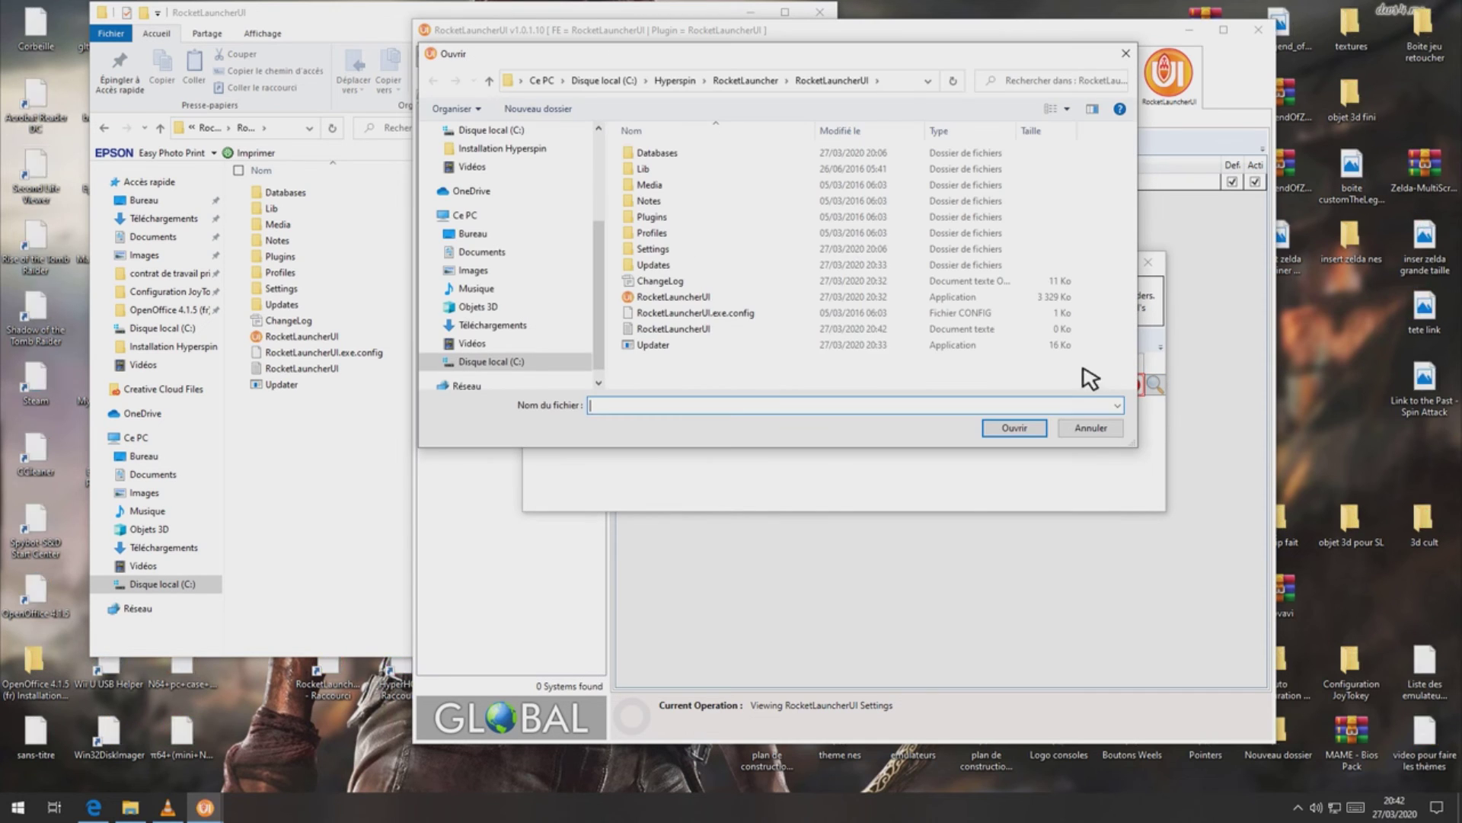
pyautogui.click(676, 81)
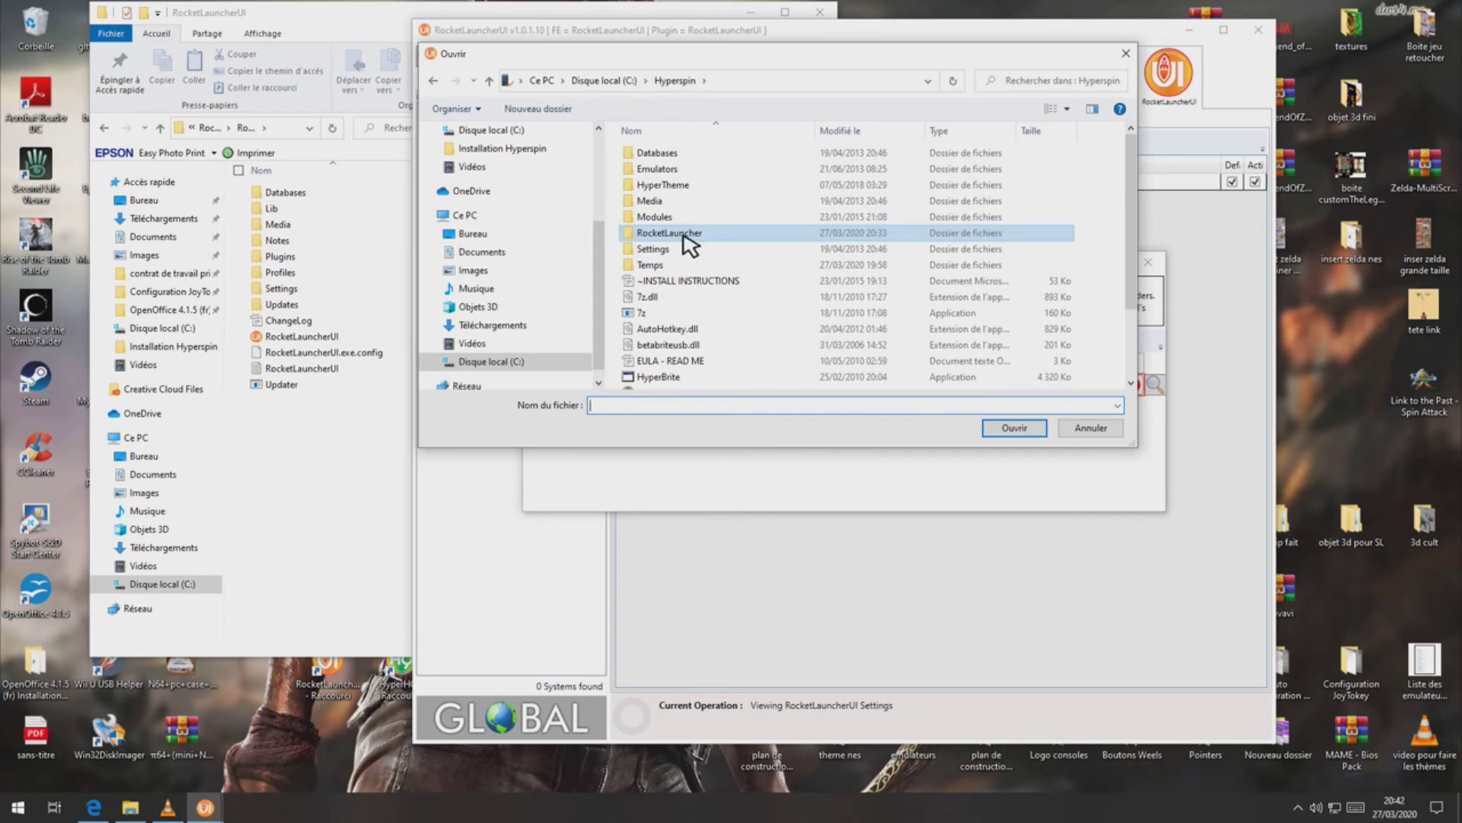
pyautogui.scroll(-2, 670, 282)
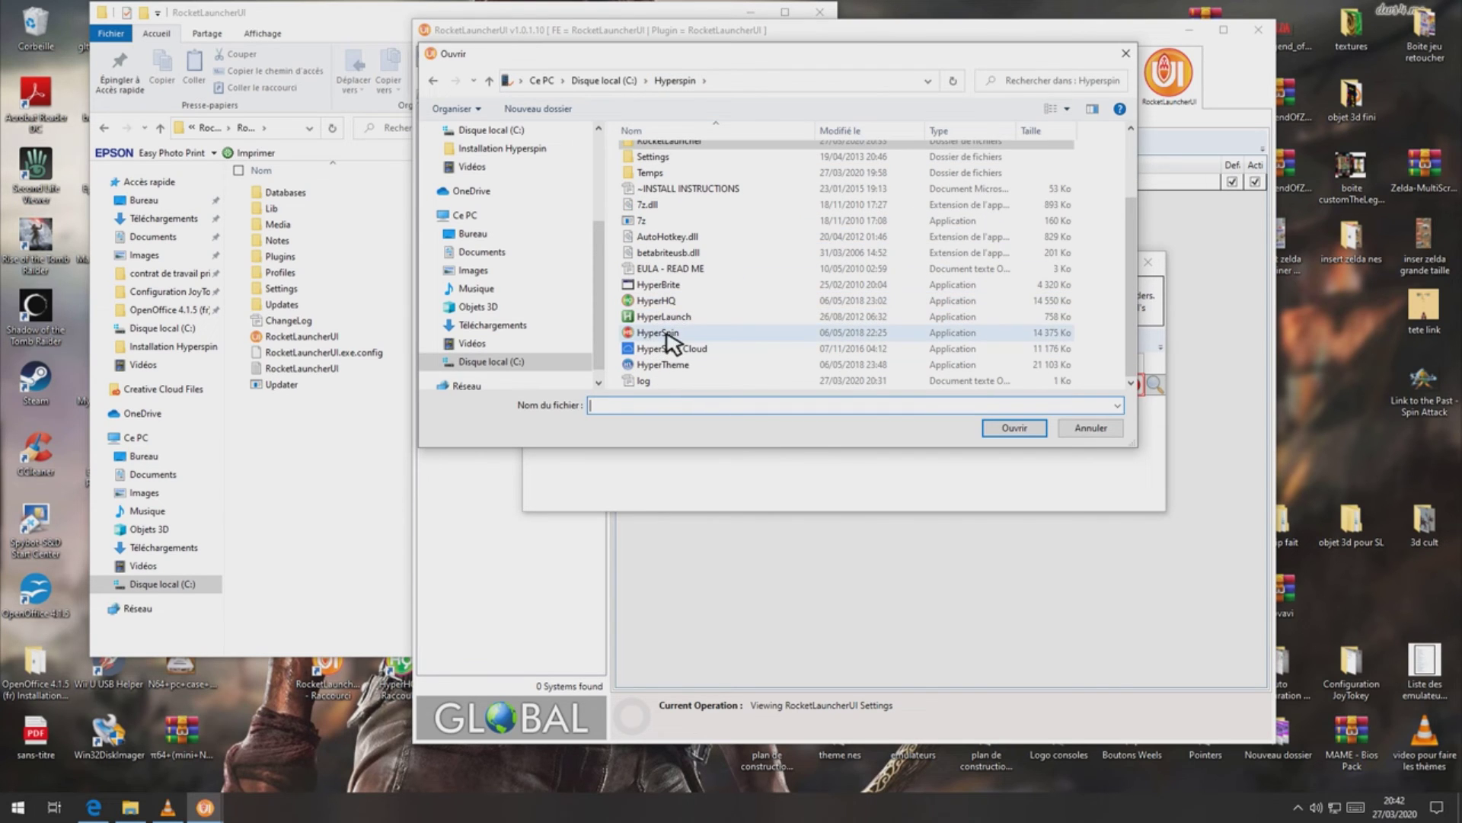
pyautogui.click(673, 333)
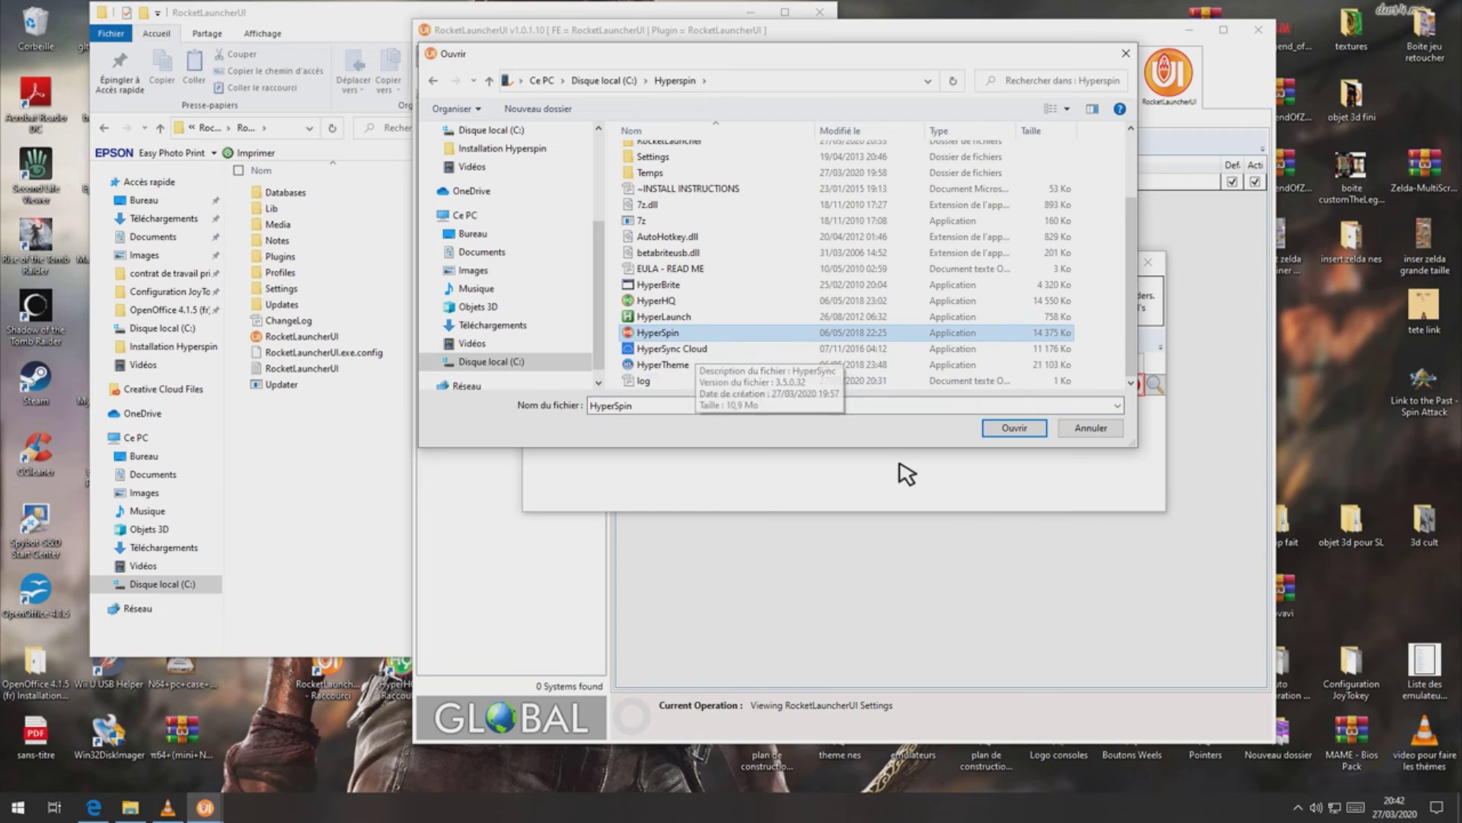
pyautogui.click(1018, 430)
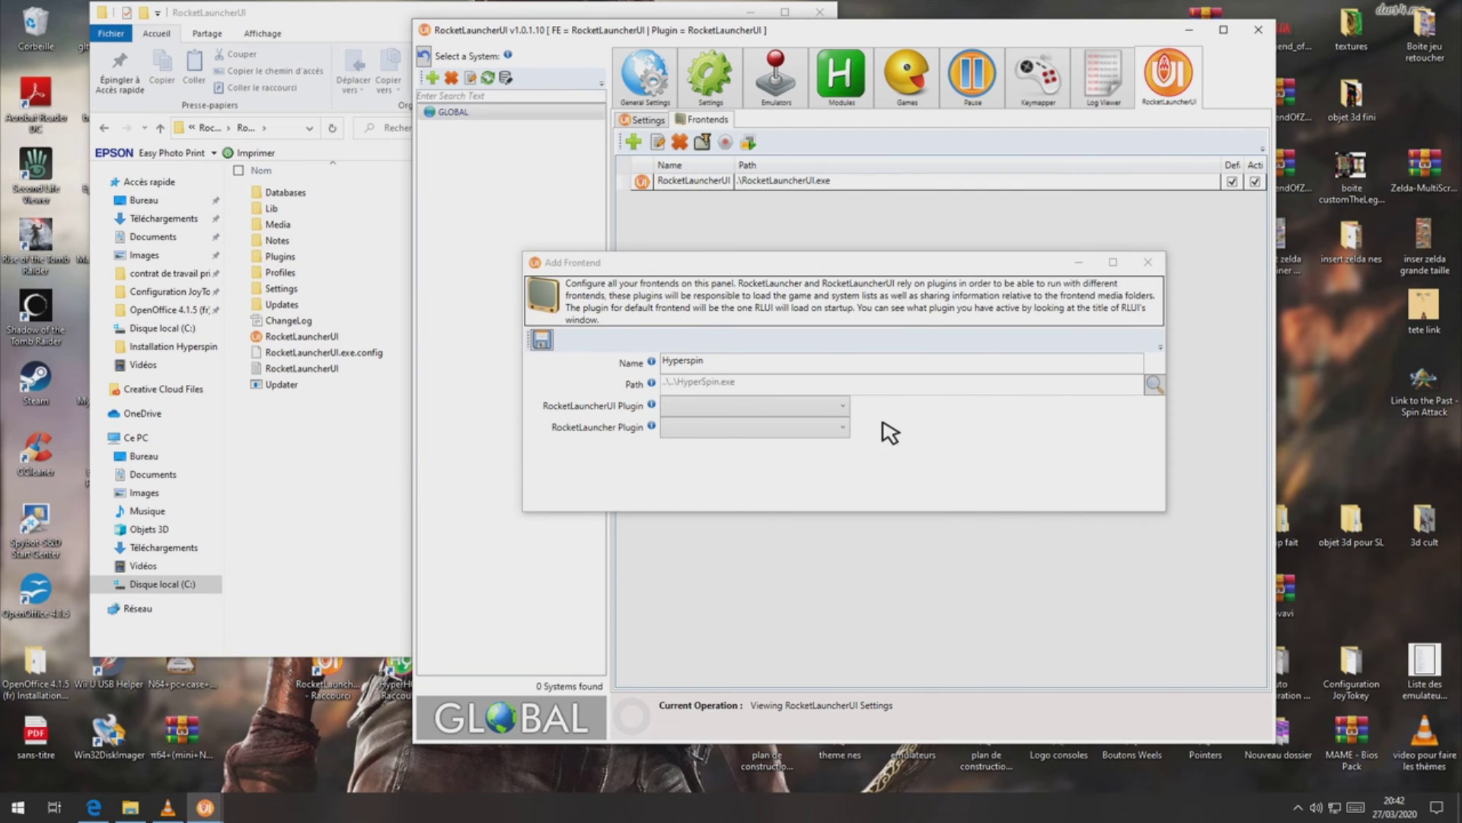
# - Set the RocketLauncherUI plugin to Auto-Detect and the RocketLauncher plugin to HyperSpin, and save the frontend
pyautogui.click(807, 416)
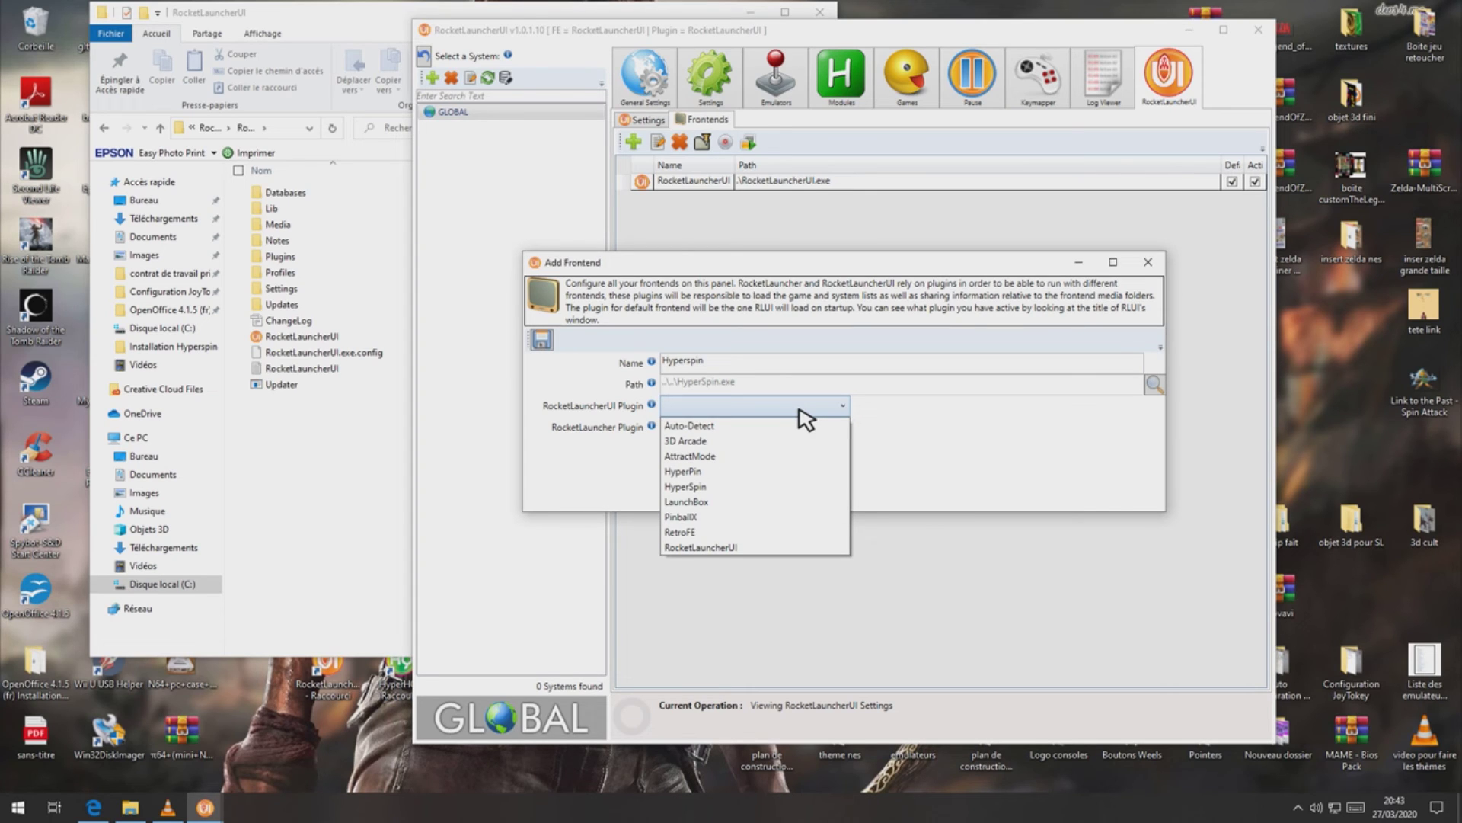
pyautogui.click(796, 438)
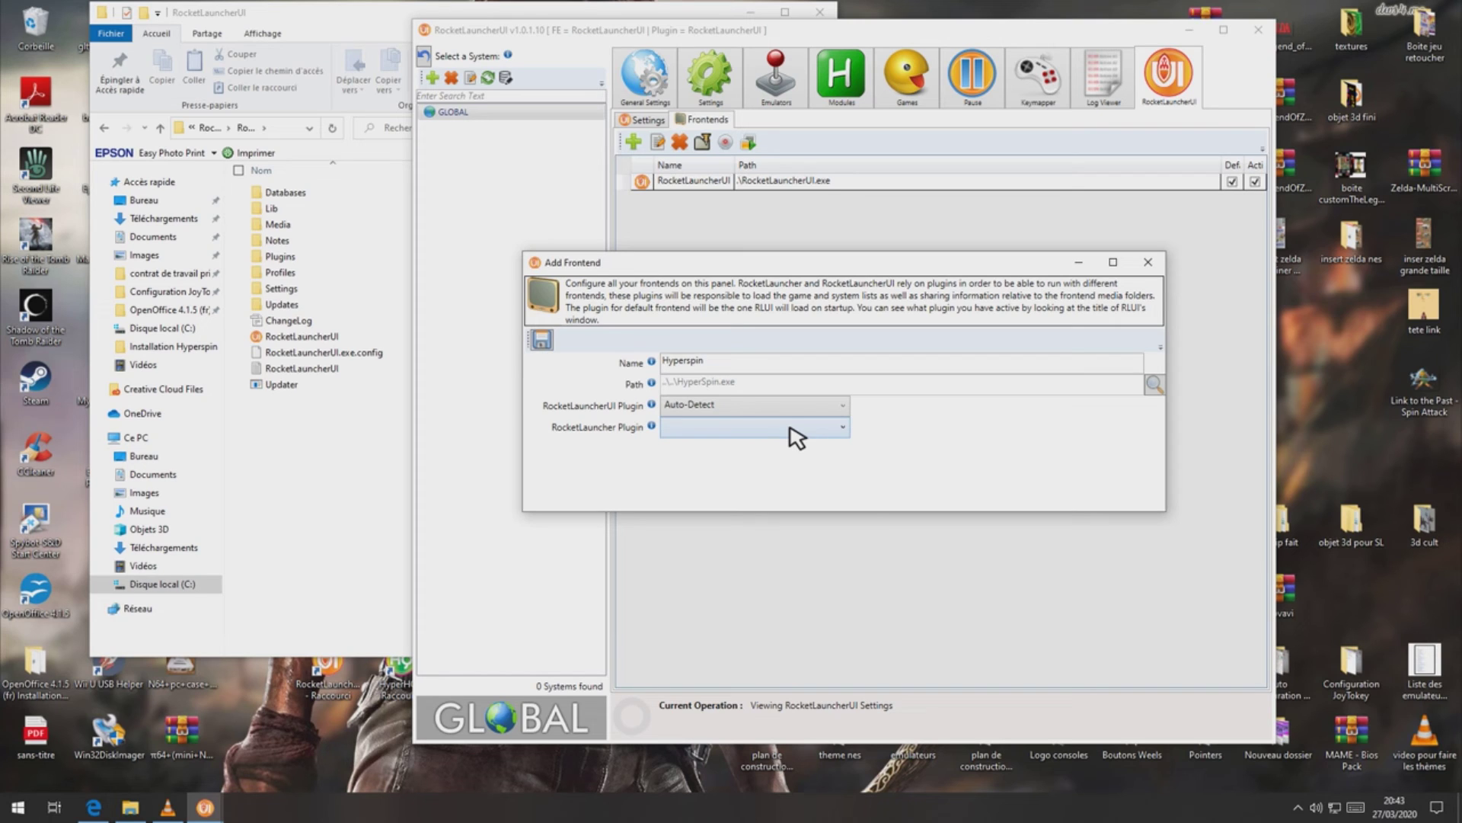
pyautogui.click(796, 437)
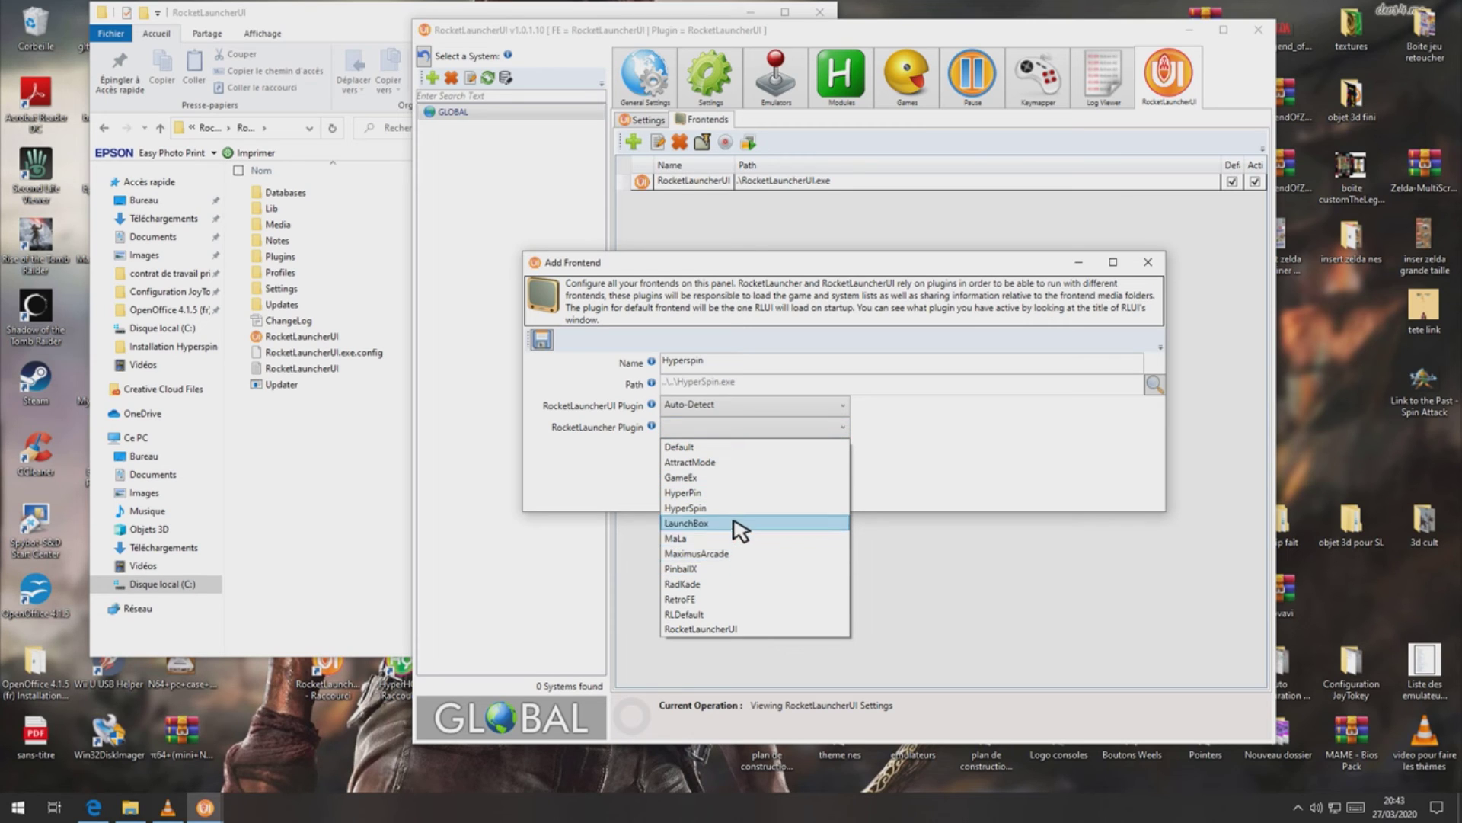
pyautogui.click(699, 508)
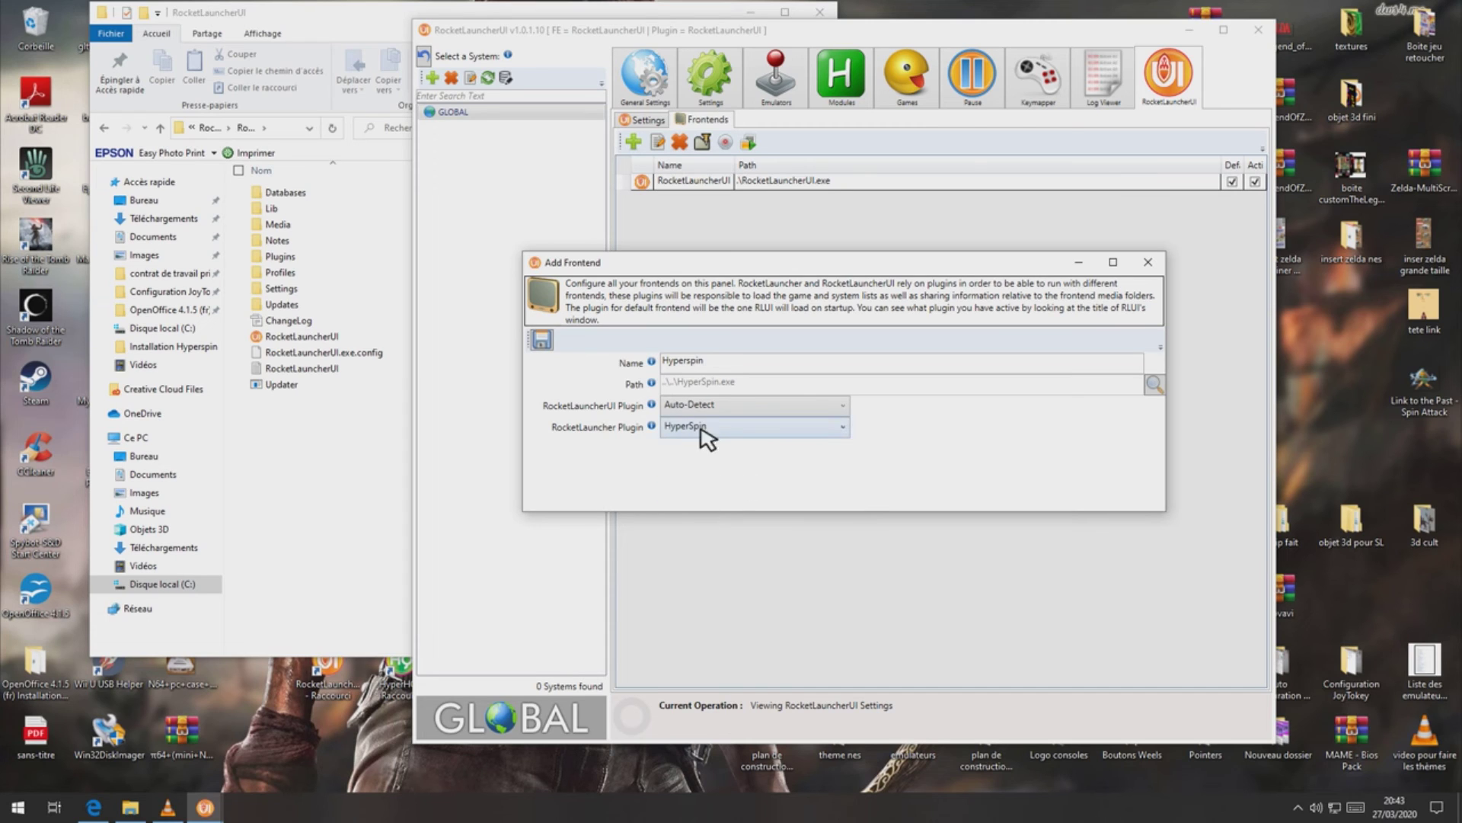
pyautogui.click(544, 339)
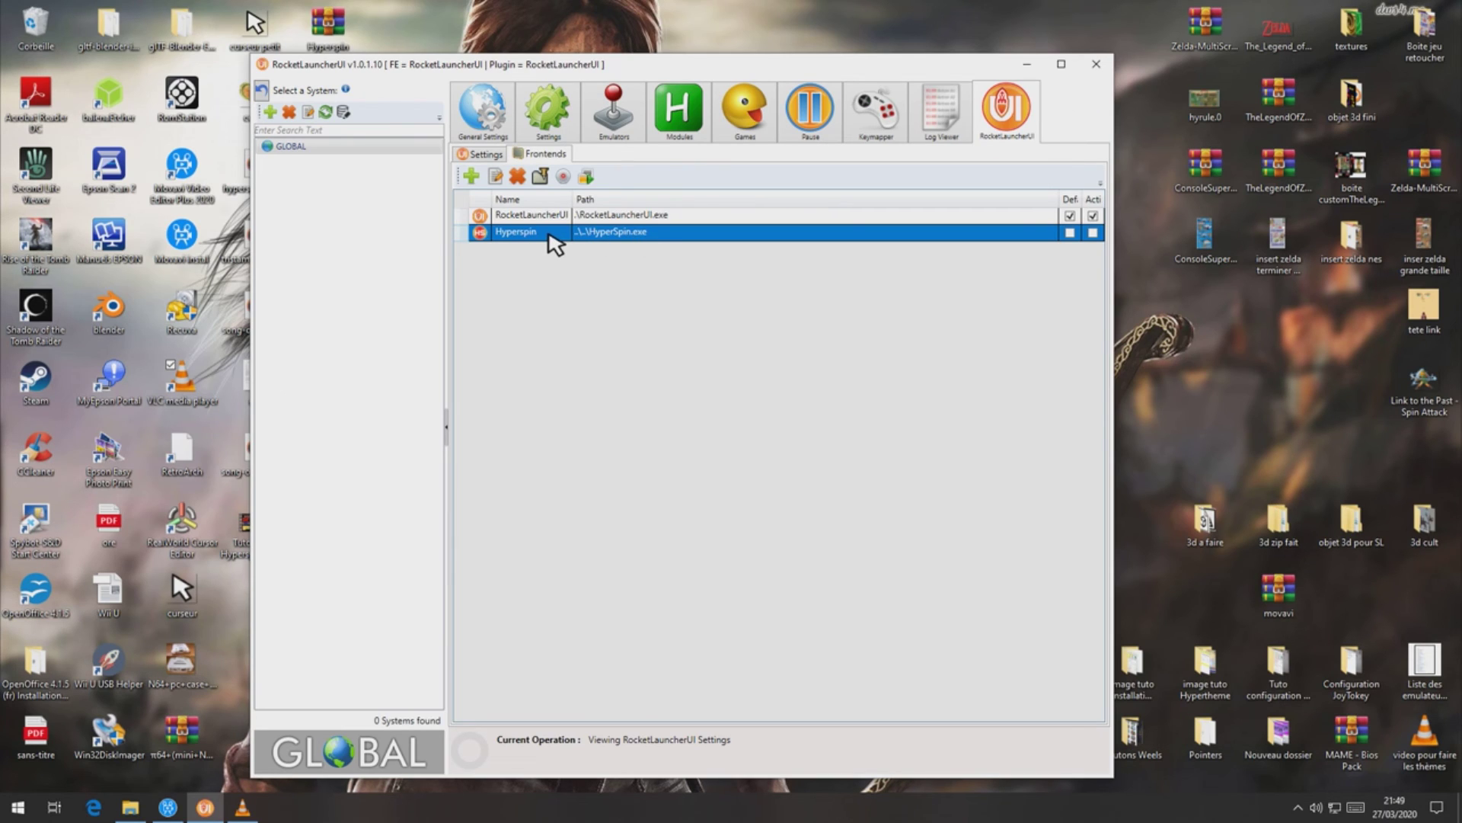
# - Make Hyperspin the default and active frontend, and open the global main settings
pyautogui.click(540, 176)
pyautogui.click(562, 177)
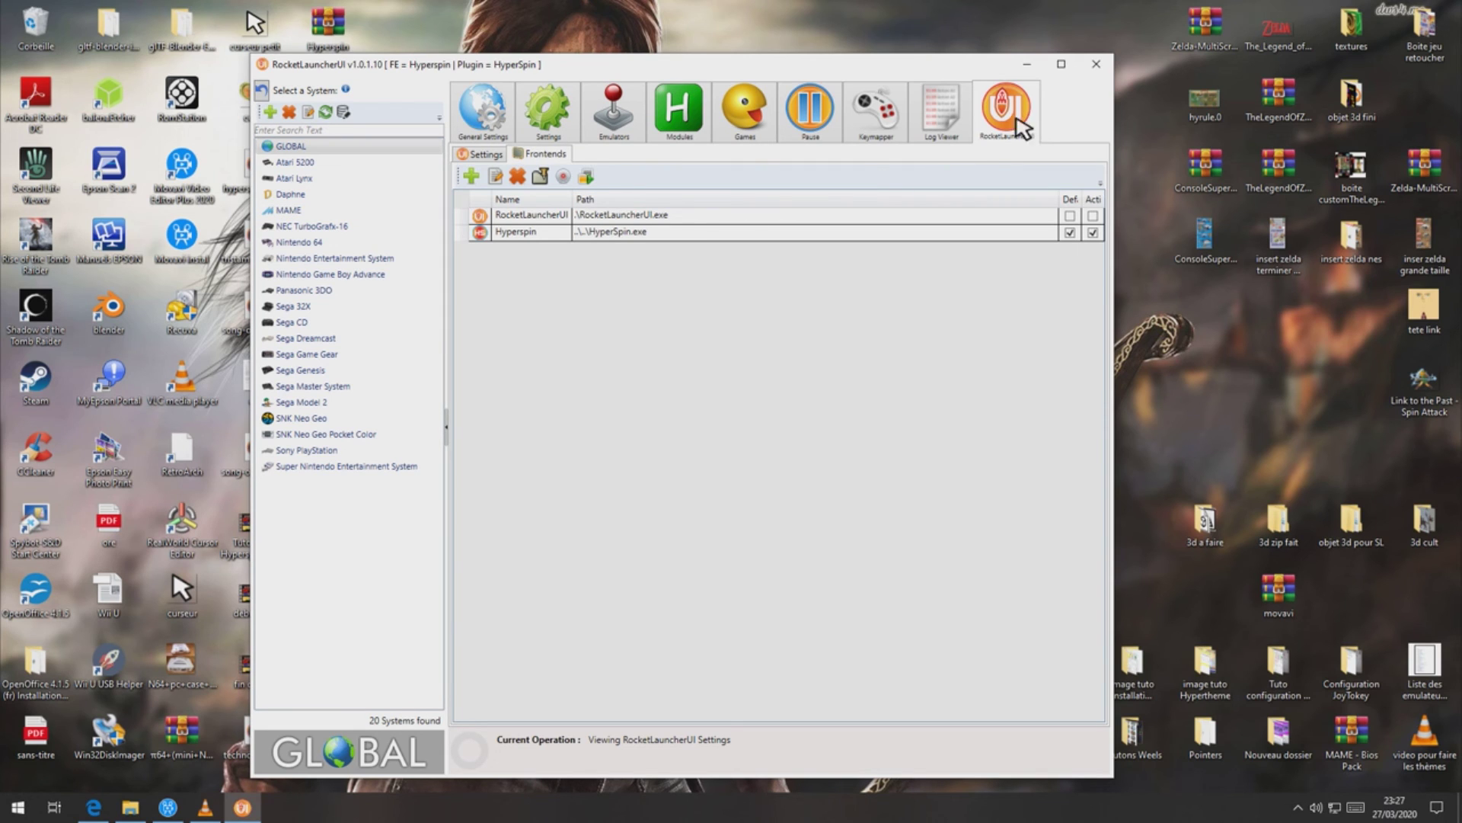
pyautogui.click(555, 135)
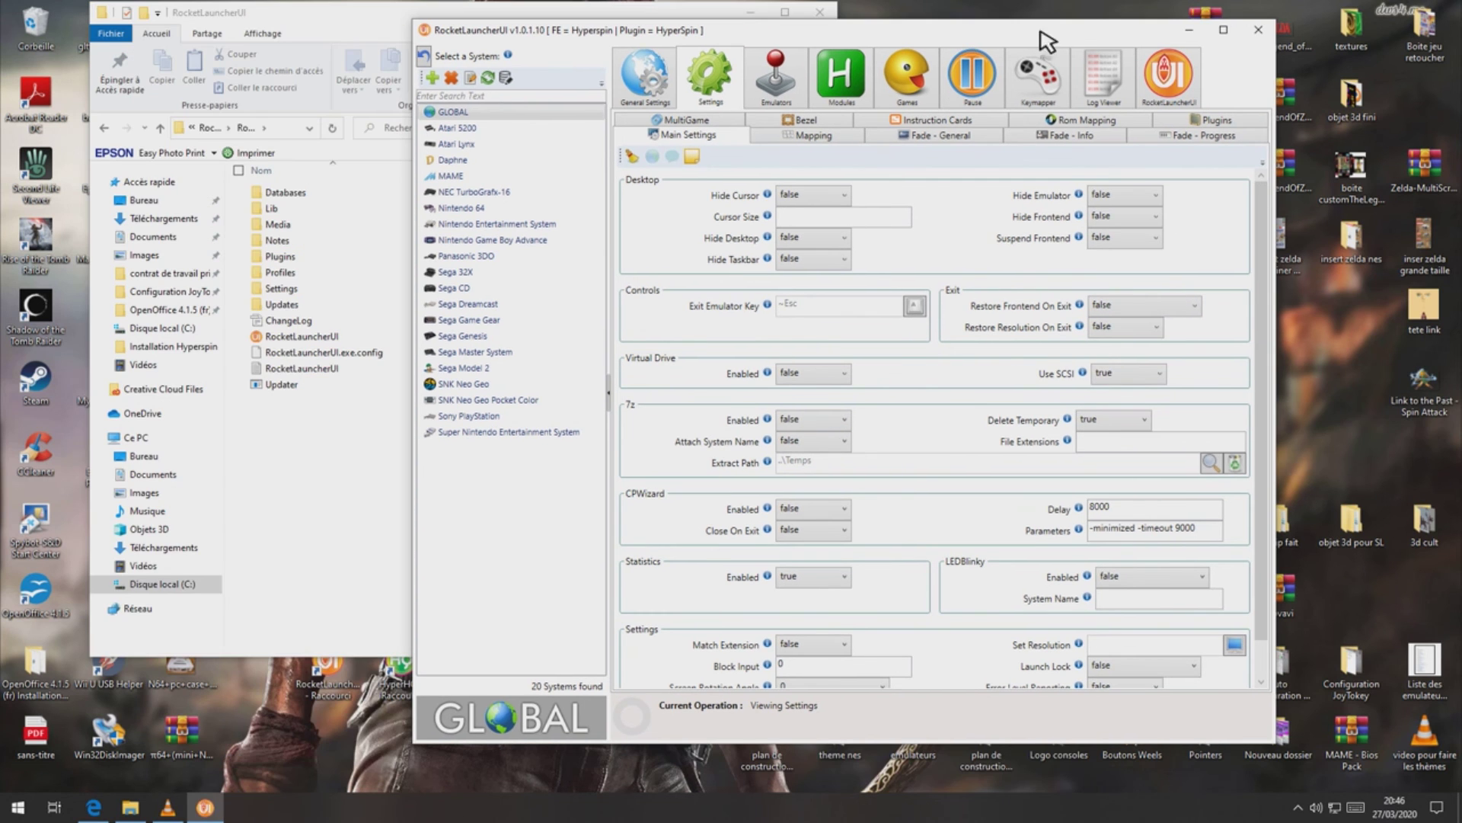
# - Move the RocketLauncherUI window aside, open the Installation Hyperspin folder on the desktop and place its window beside it
pyautogui.moveTo(1110, 34); pyautogui.dragTo(696, 104)
pyautogui.click(931, 245)
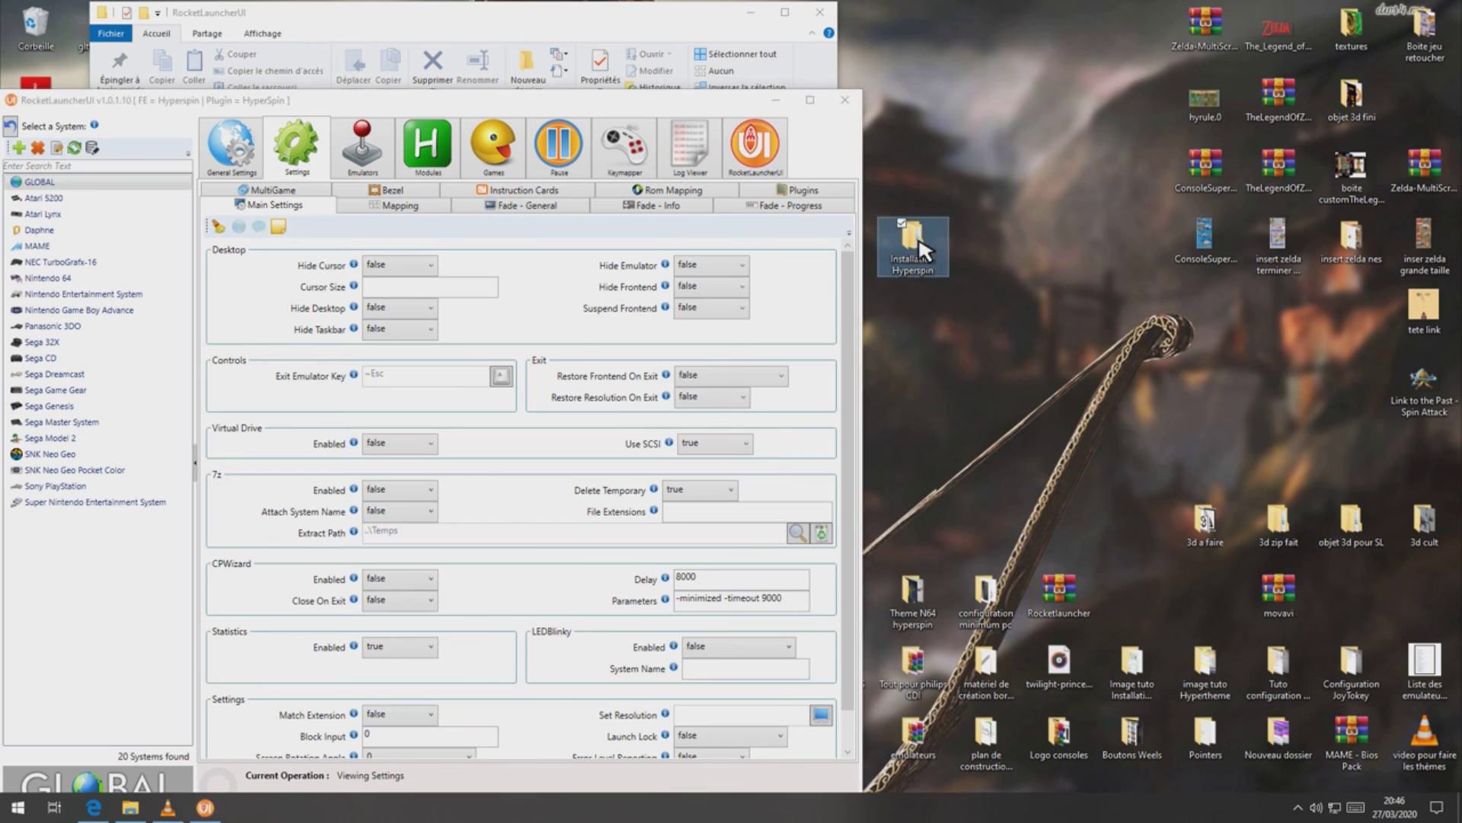
pyautogui.doubleClick(924, 250)
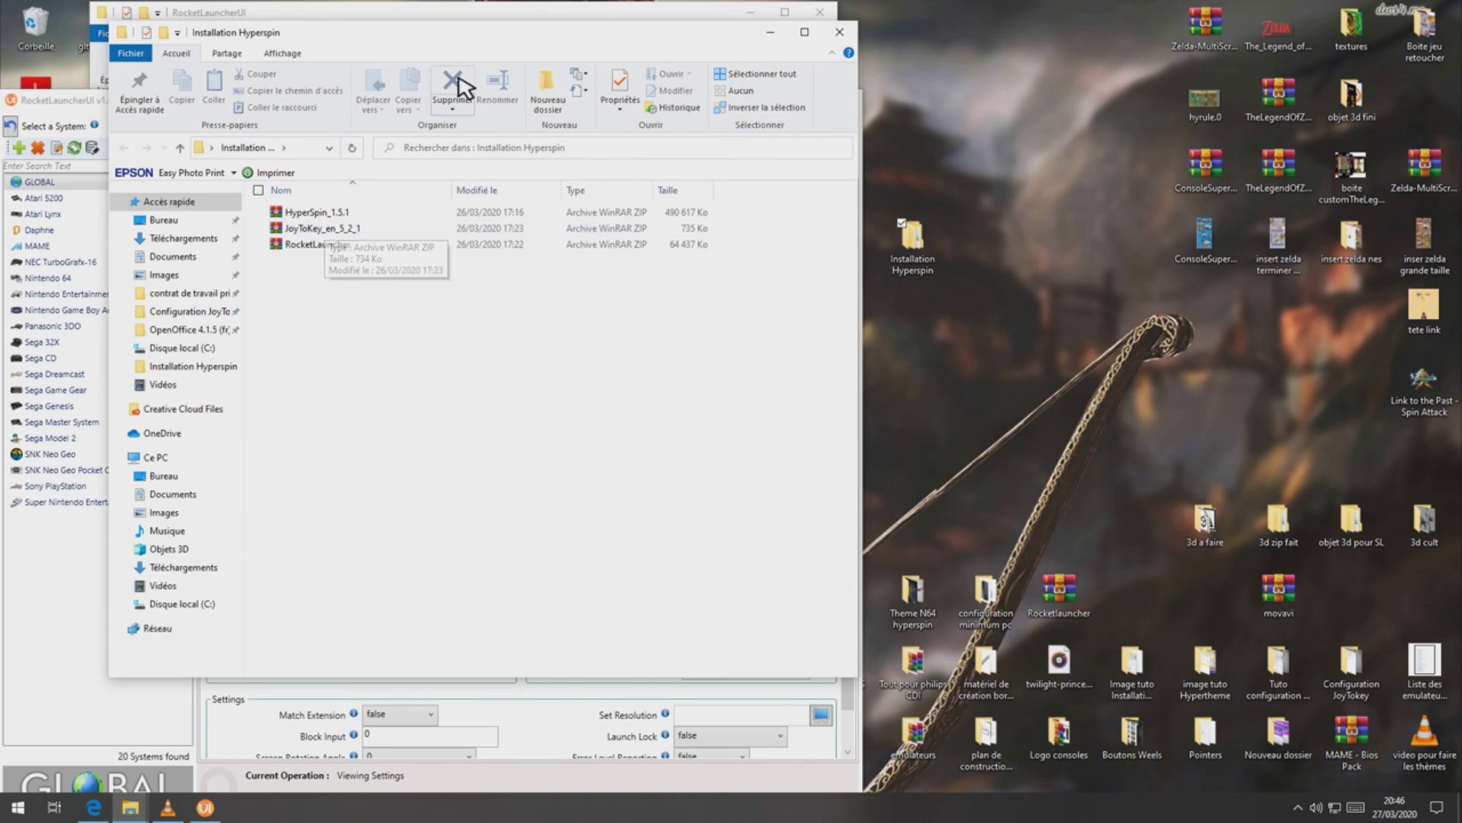
pyautogui.moveTo(543, 43); pyautogui.dragTo(1051, 26)
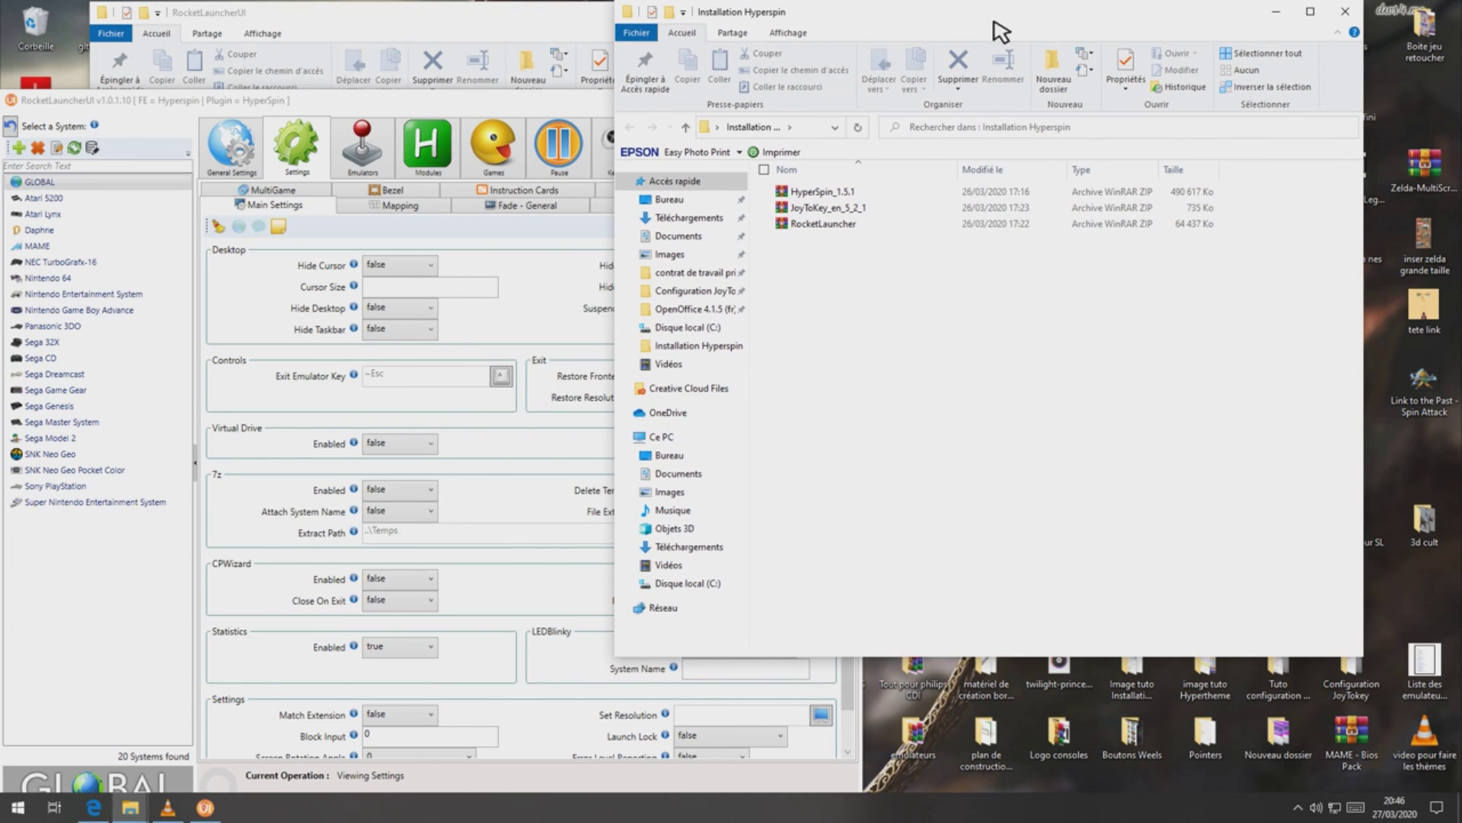
# - Minimize the RocketLauncherUI window and copy the JoyToKey_en_5_2_1 archive from the Installation Hyperspin folder
pyautogui.click(493, 114)
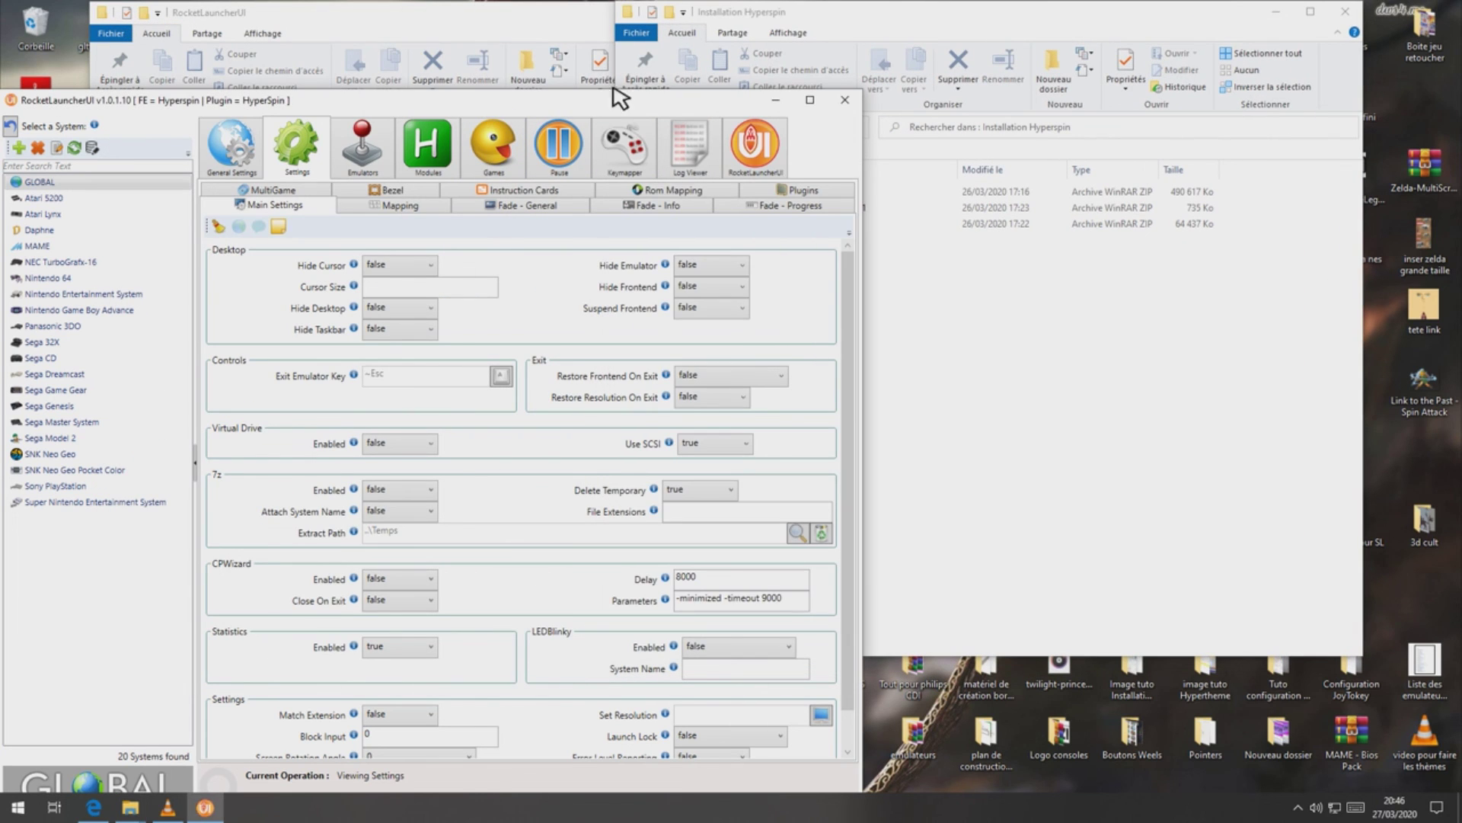
pyautogui.click(778, 105)
pyautogui.rightClick(823, 208)
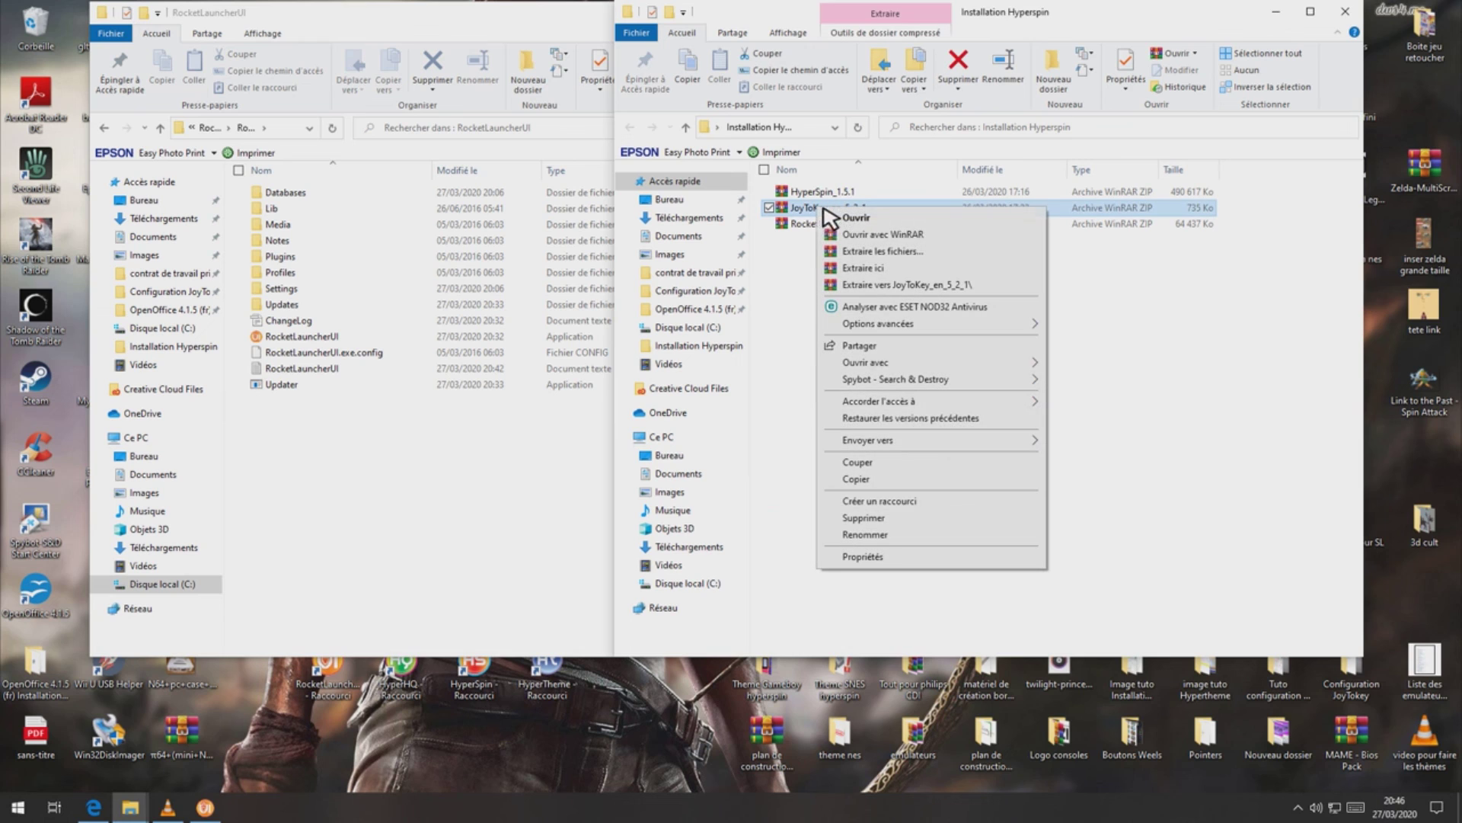
pyautogui.click(875, 480)
# - Navigate from the RocketLauncherUI folder to the main Hyperspin folder on drive C:
pyautogui.click(169, 128)
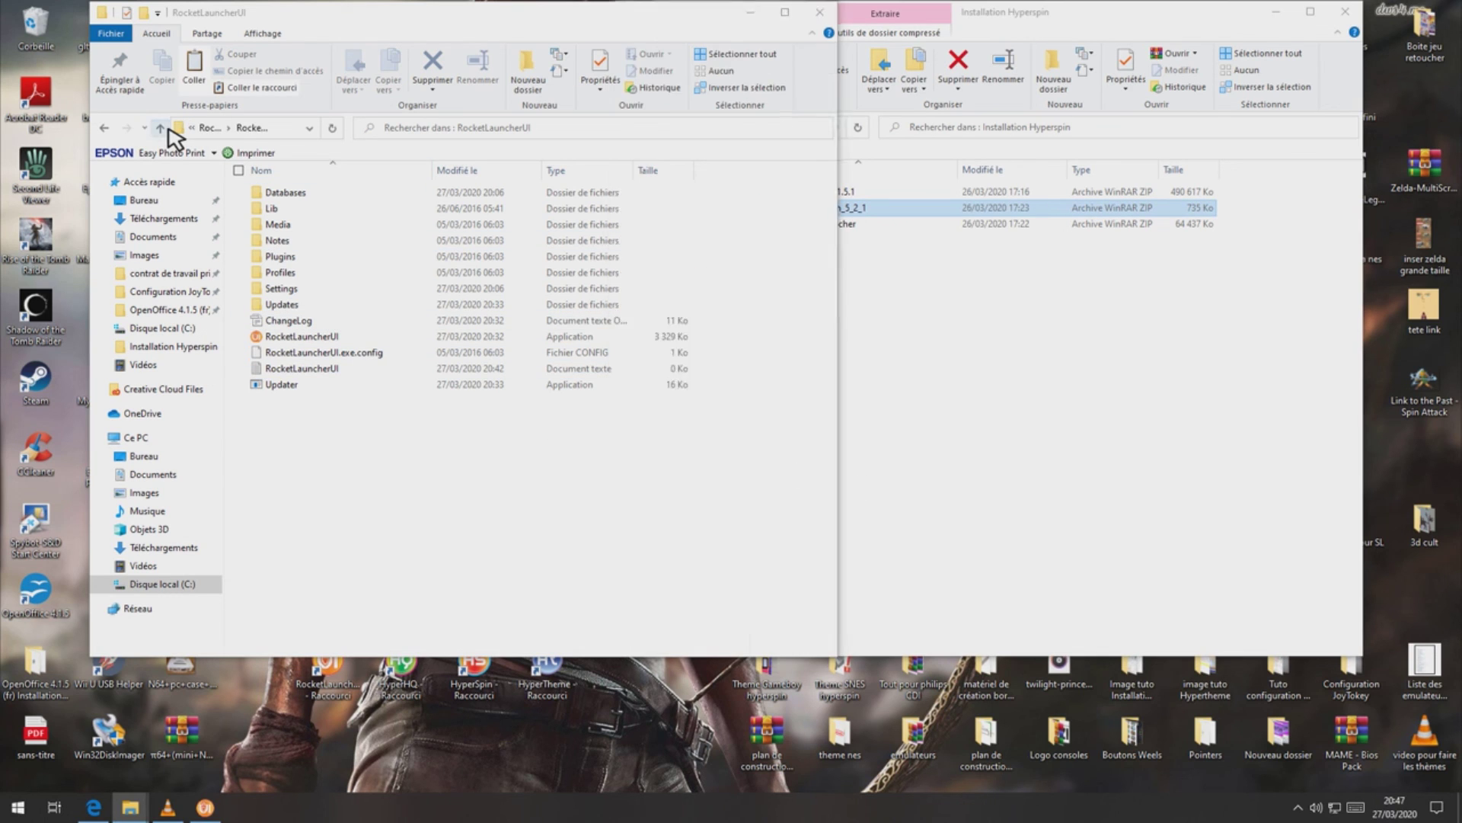
pyautogui.click(168, 130)
pyautogui.click(168, 130)
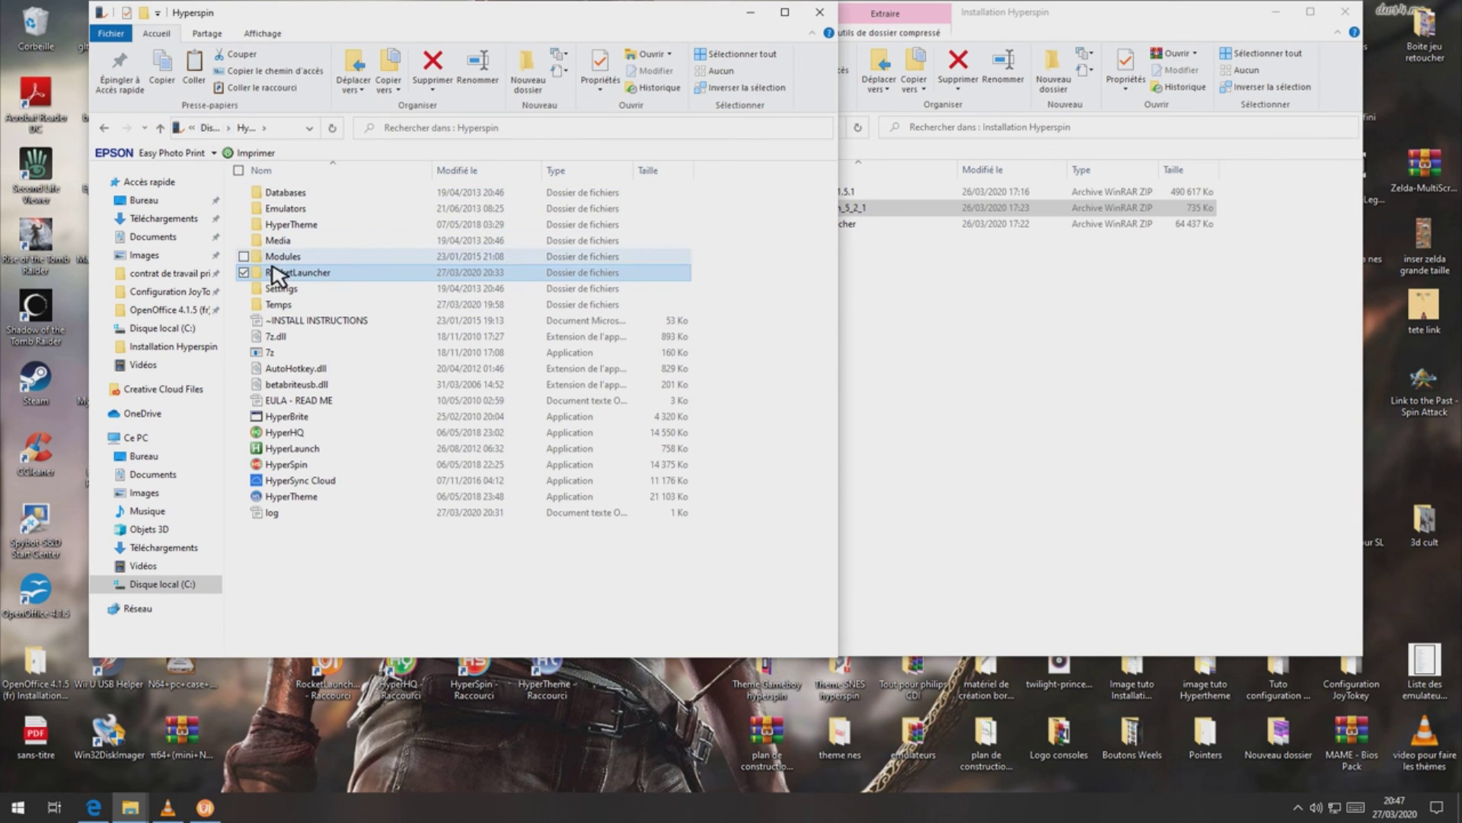
pyautogui.click(163, 127)
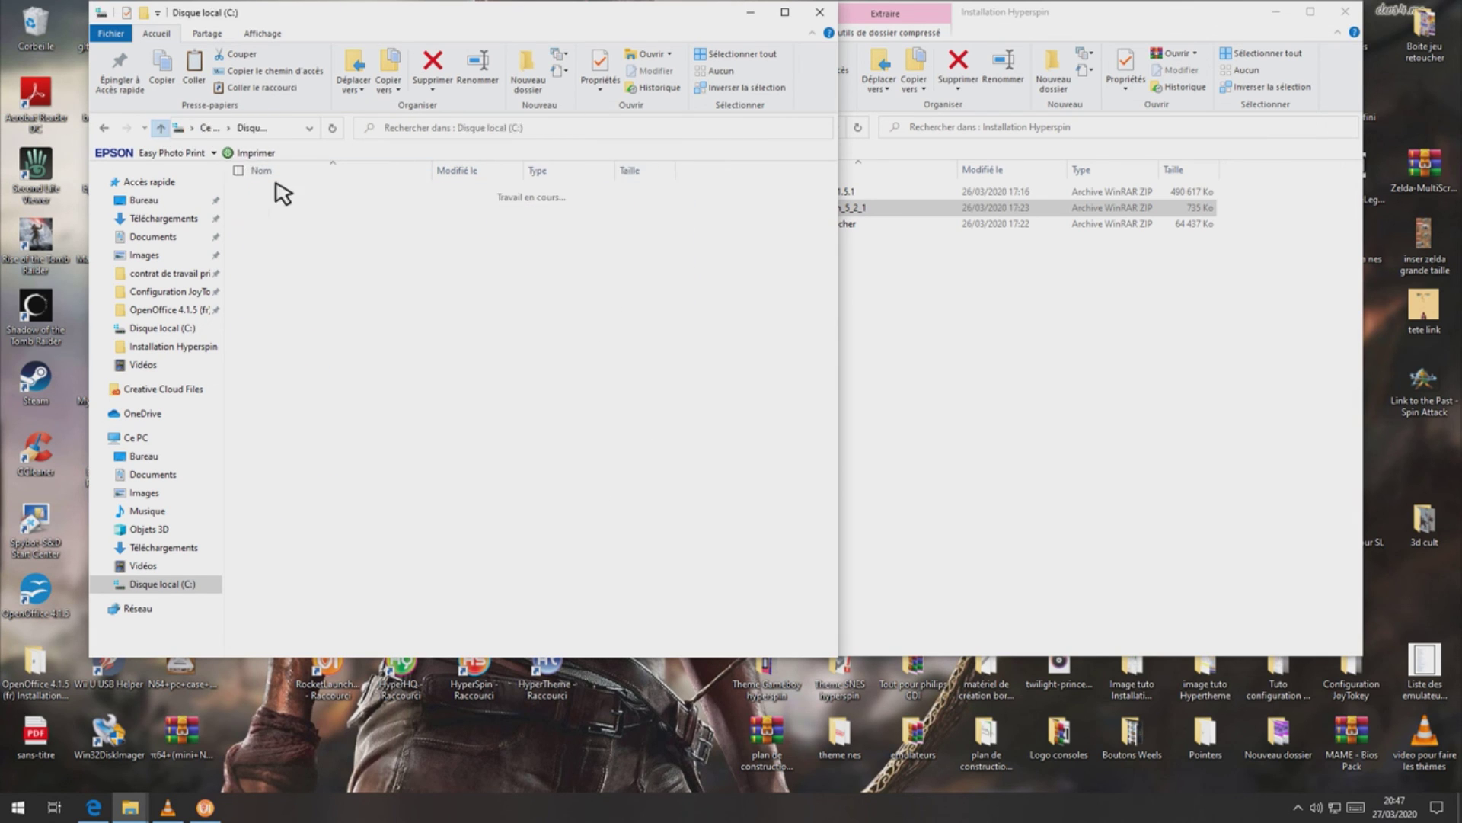
pyautogui.doubleClick(297, 337)
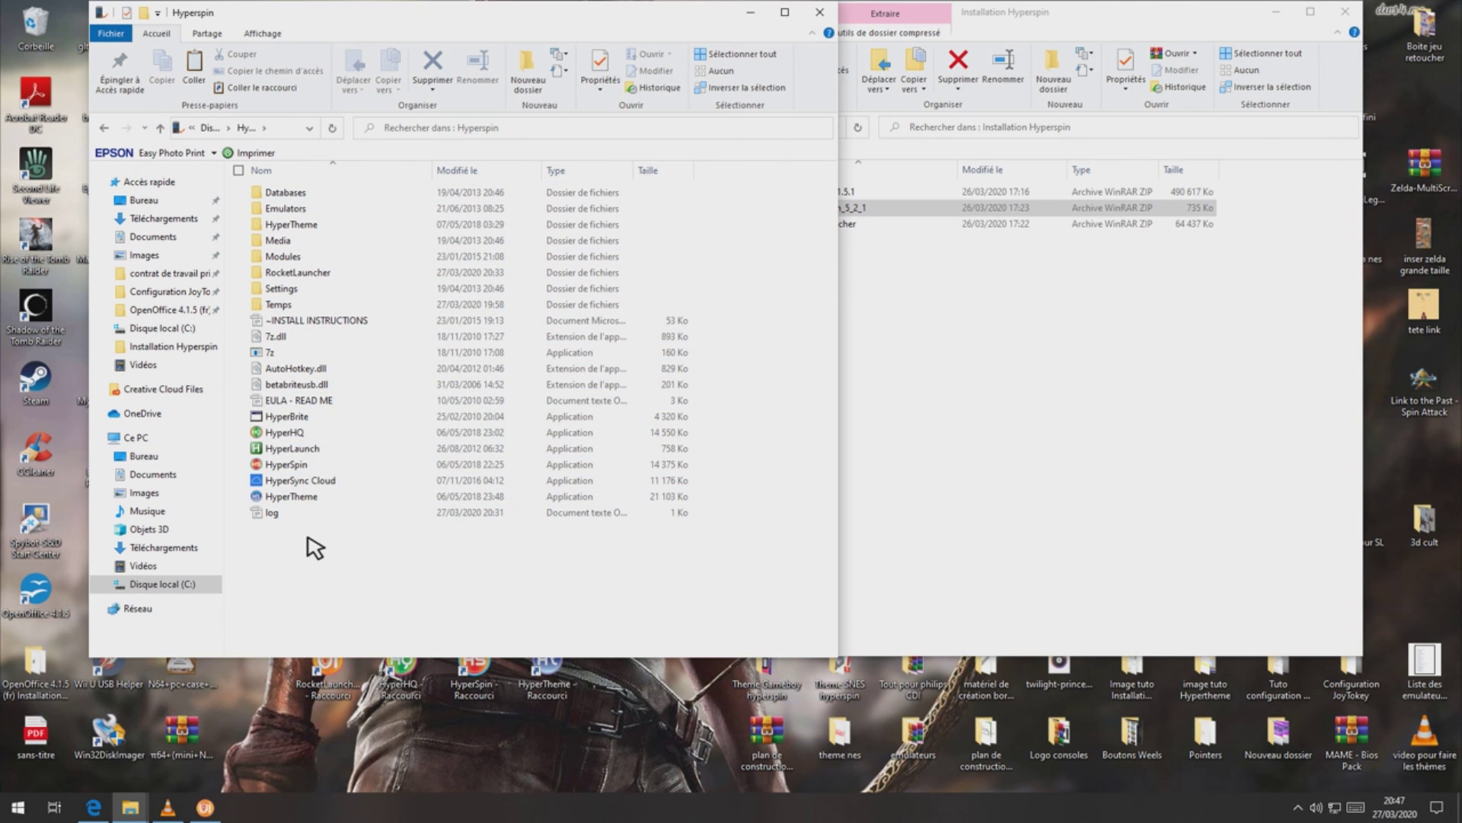
# - Paste the JoyToKey_en_5_2_1 archive into the Hyperspin folder and extract its contents directly there
pyautogui.rightClick(276, 562)
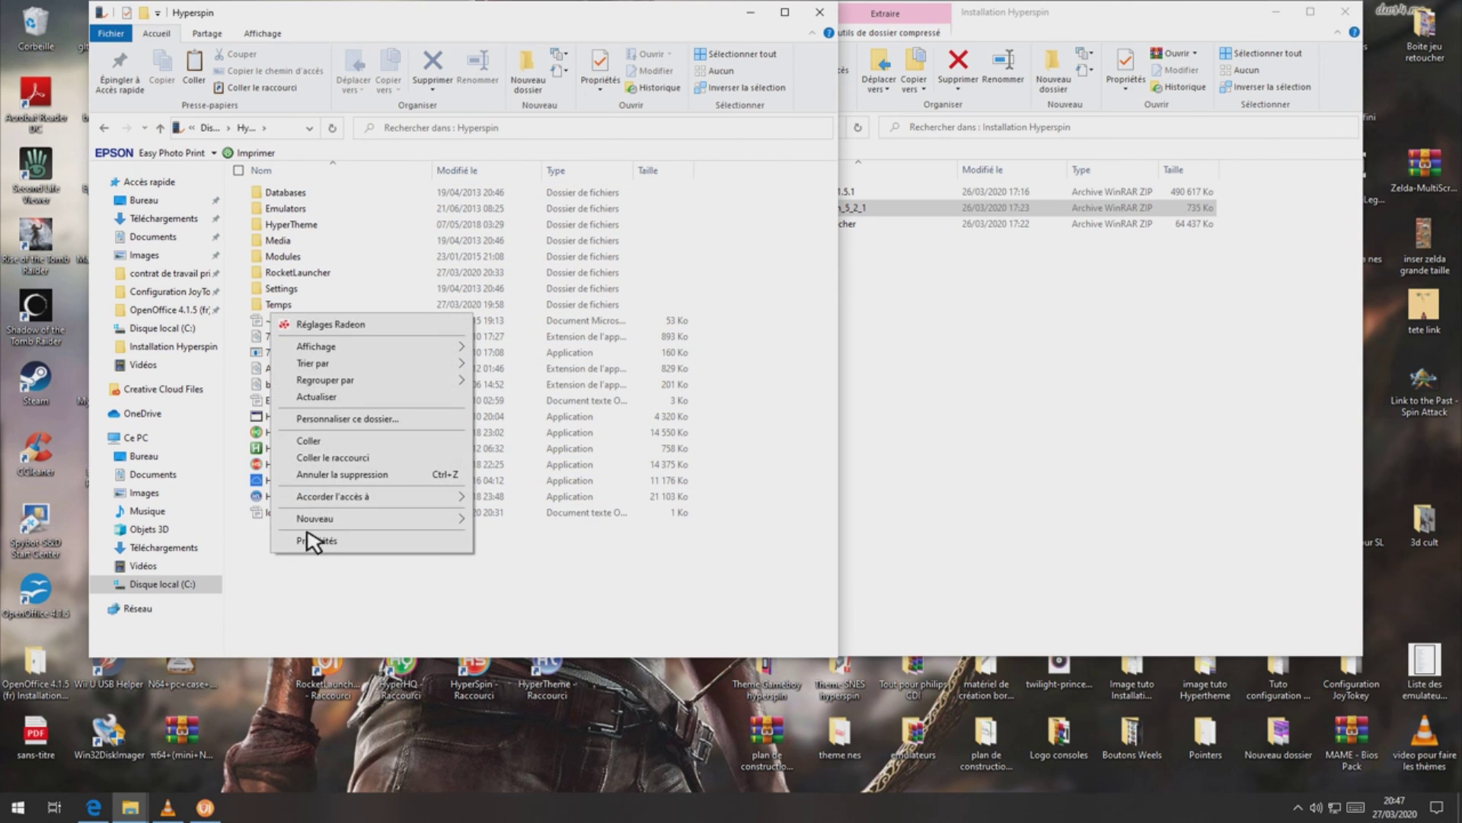
pyautogui.click(327, 442)
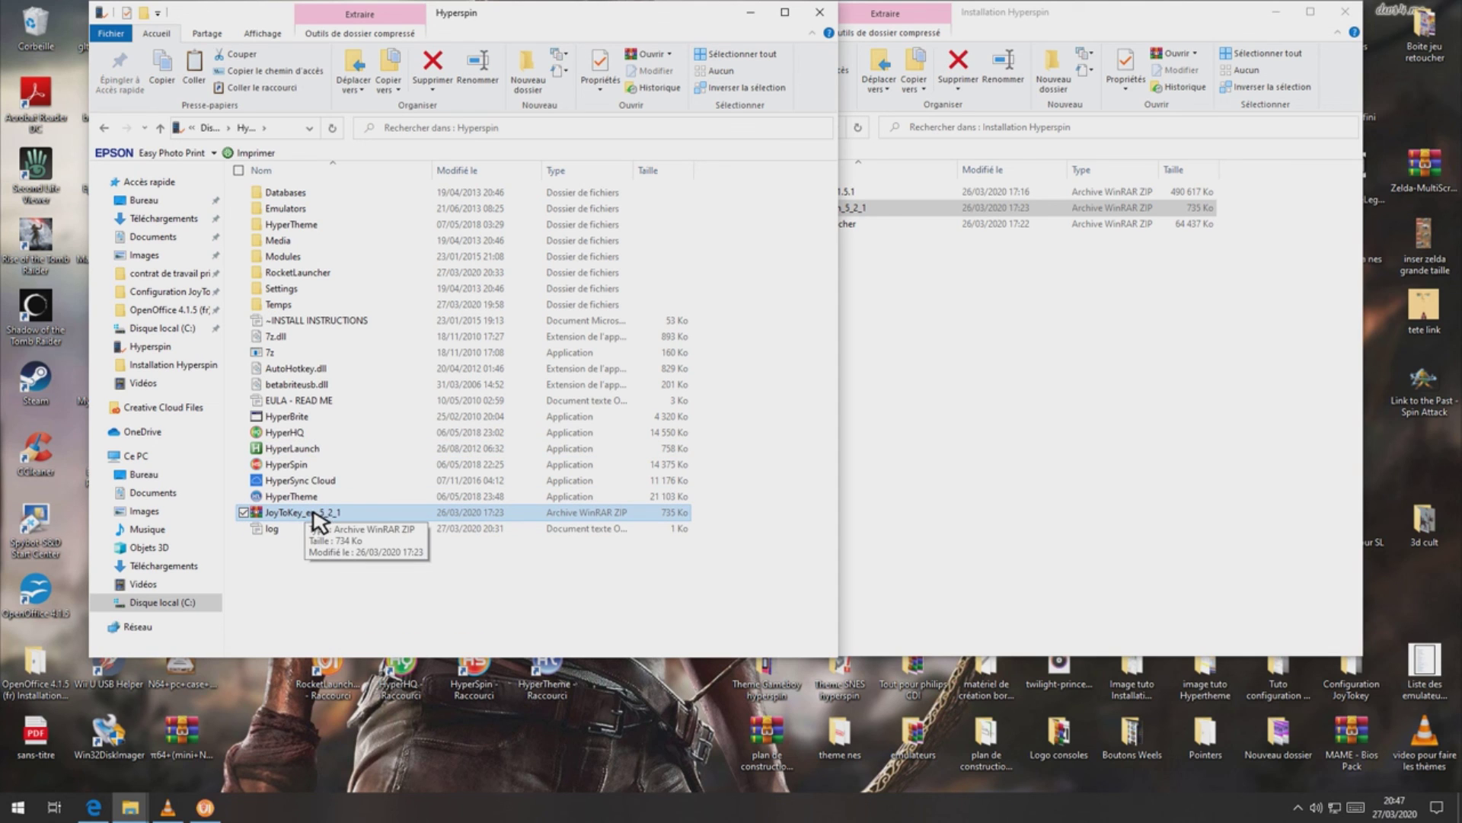
pyautogui.rightClick(313, 511)
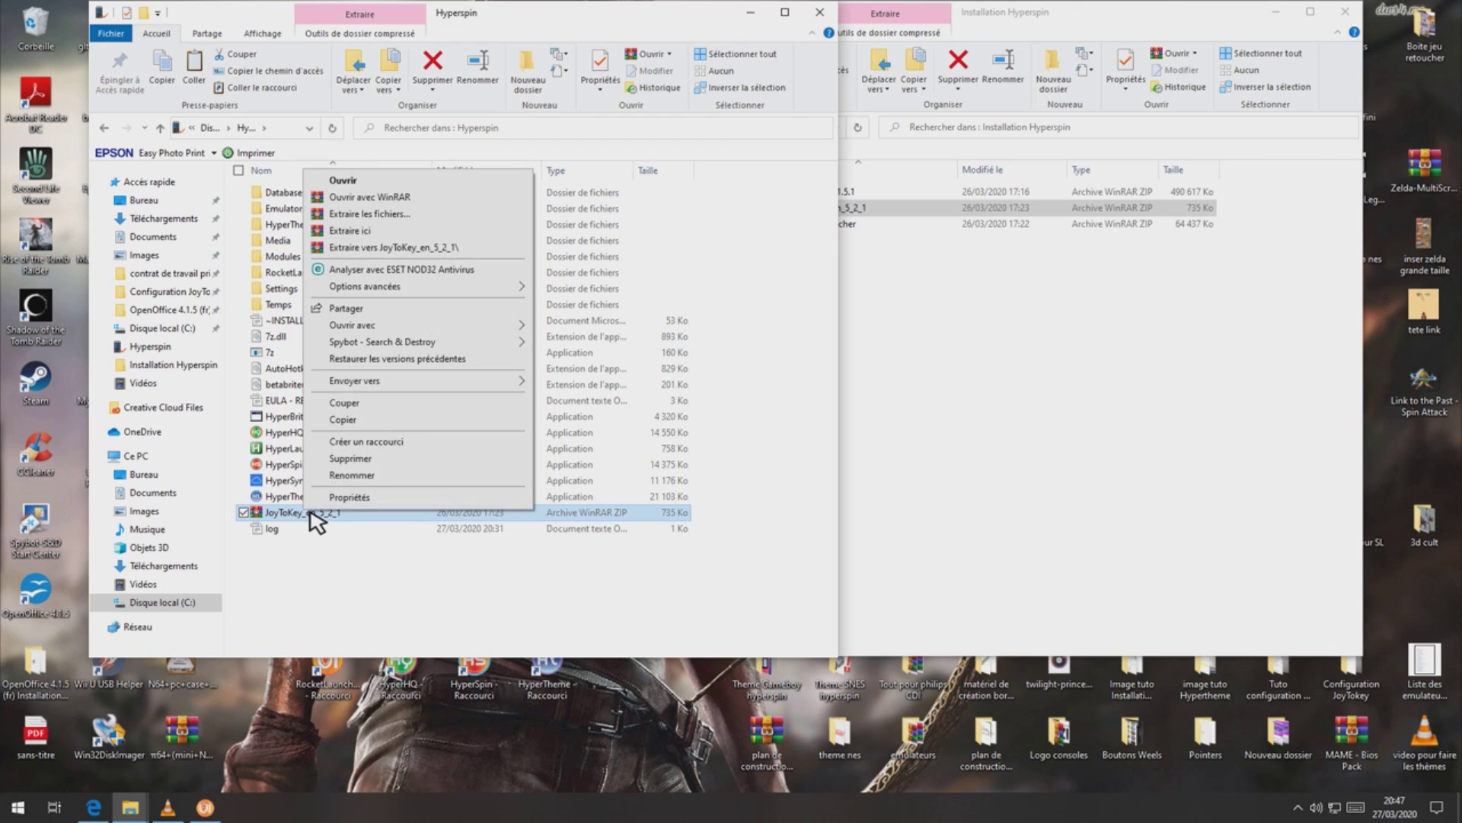
pyautogui.click(363, 231)
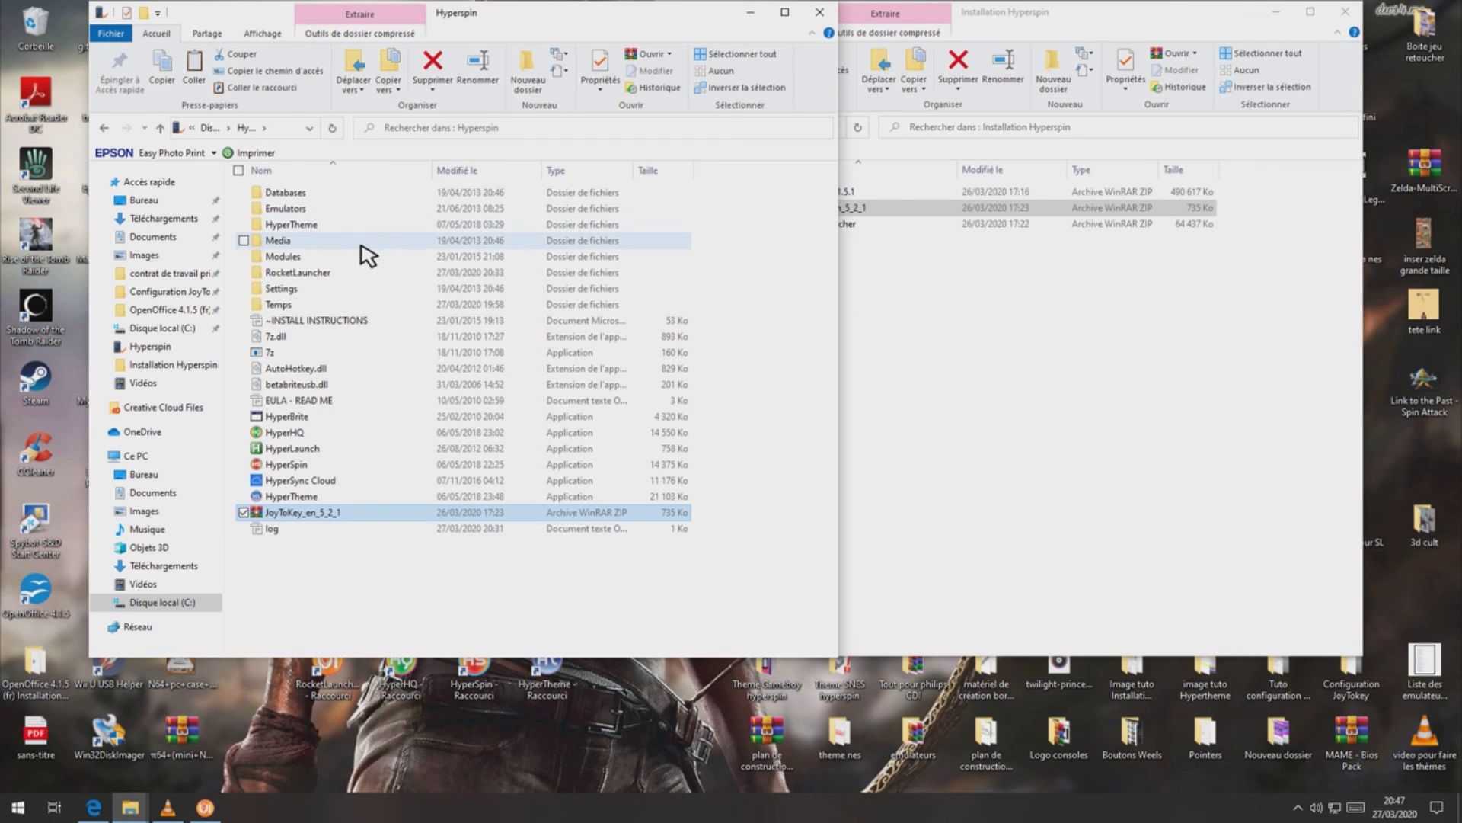